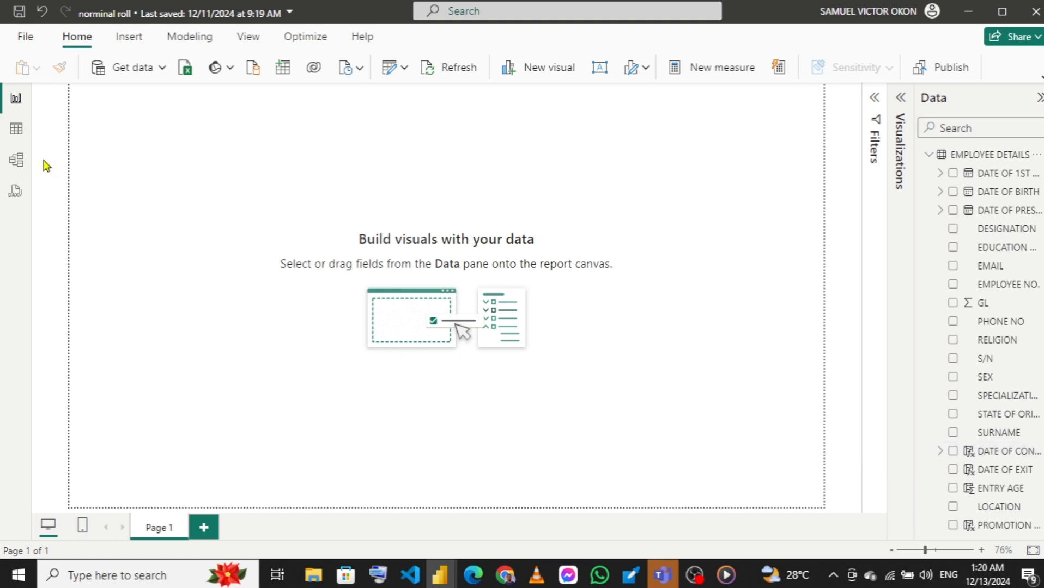
Step: In table view, start a new calculated table named CONFIRMATION CALENDAR TABLE
{"action": "left_click", "coordinate": [20, 134]}
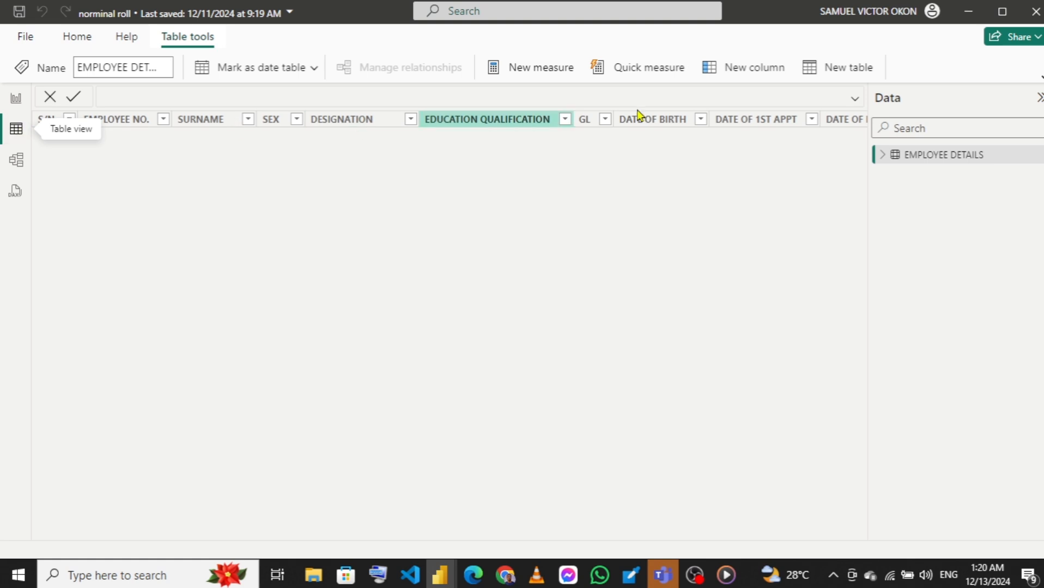
{"action": "left_click", "coordinate": [838, 73]}
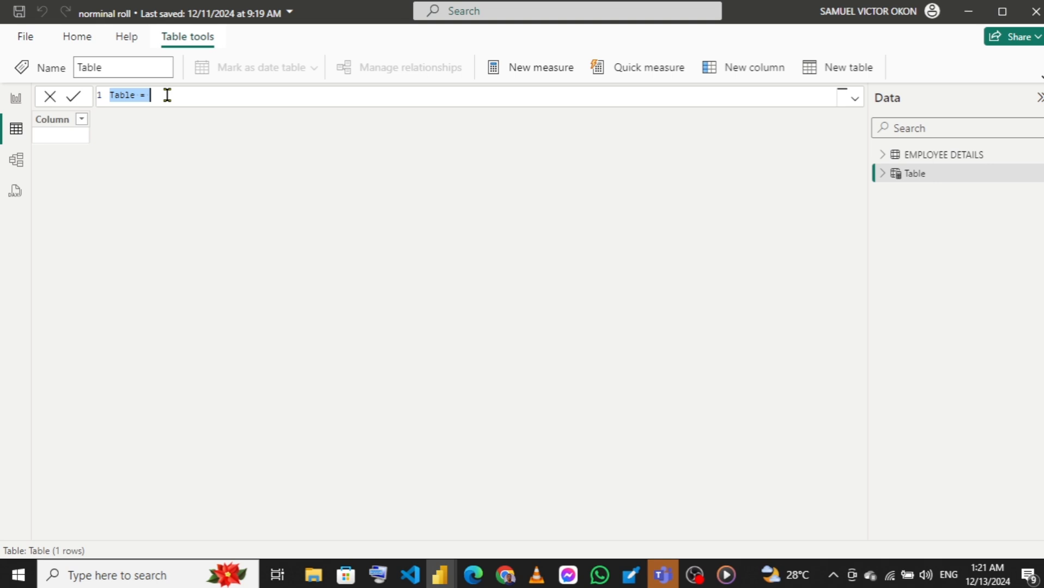
{"action": "type", "text": "C"}
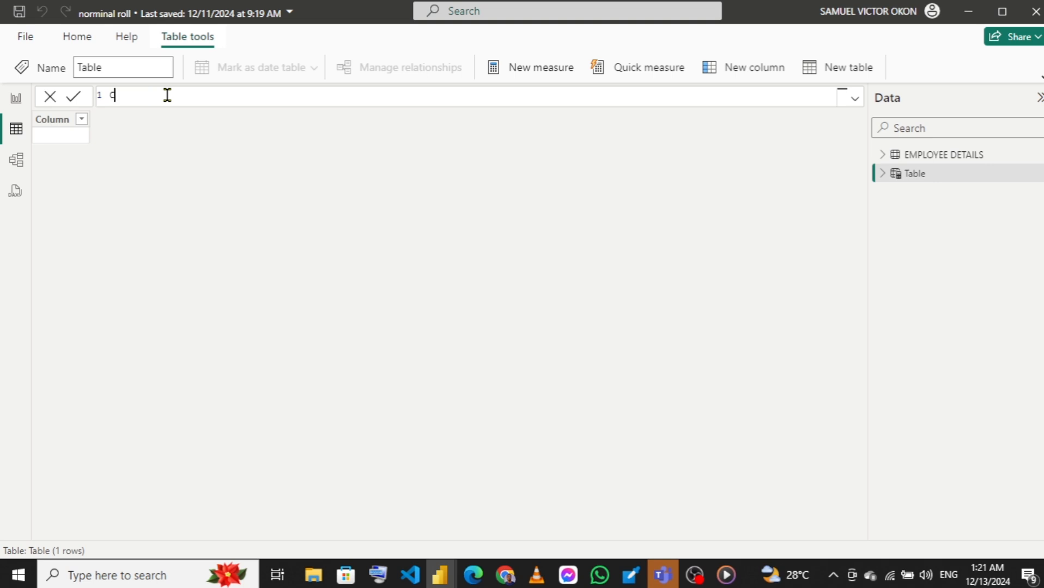
{"action": "type", "text": "ONFIRM"}
{"action": "type", "text": "ATION "}
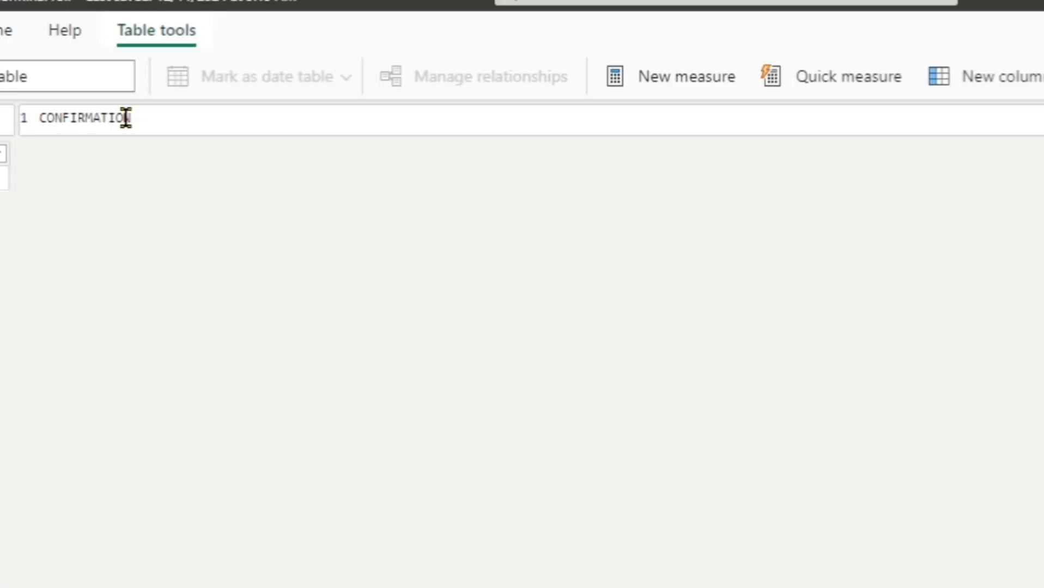
{"action": "type", "text": "TABLE"}
{"action": "key", "text": "BackSpace"}
{"action": "key", "text": "BackSpace"}
{"action": "key", "text": "BackSpace"}
{"action": "key", "text": "BackSpace"}
{"action": "key", "text": "BackSpace"}
{"action": "key", "text": "BackSpace"}
{"action": "type", "text": "CALENDAR TAB"}
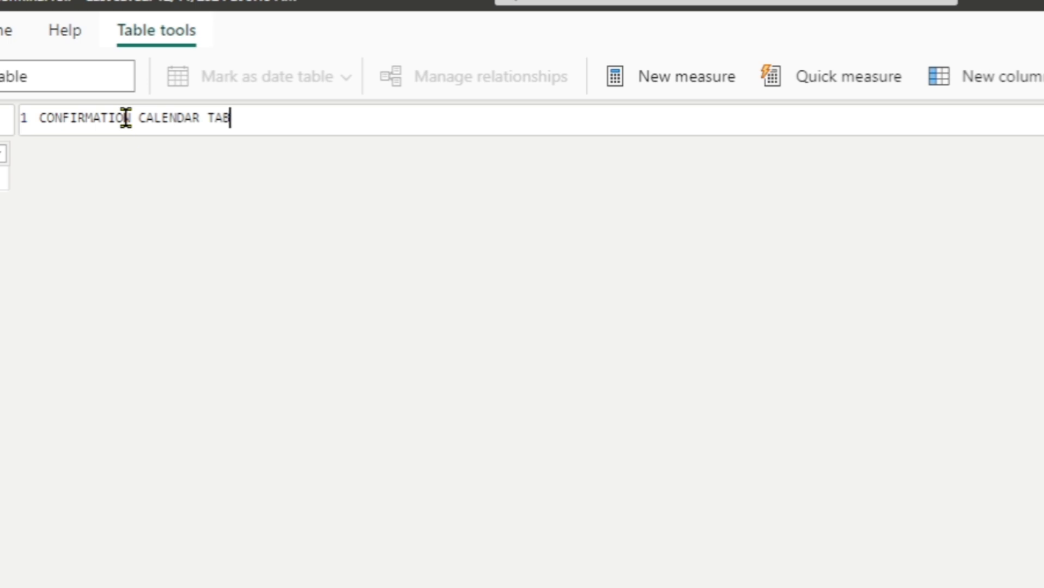
{"action": "type", "text": "LE = CAL"}
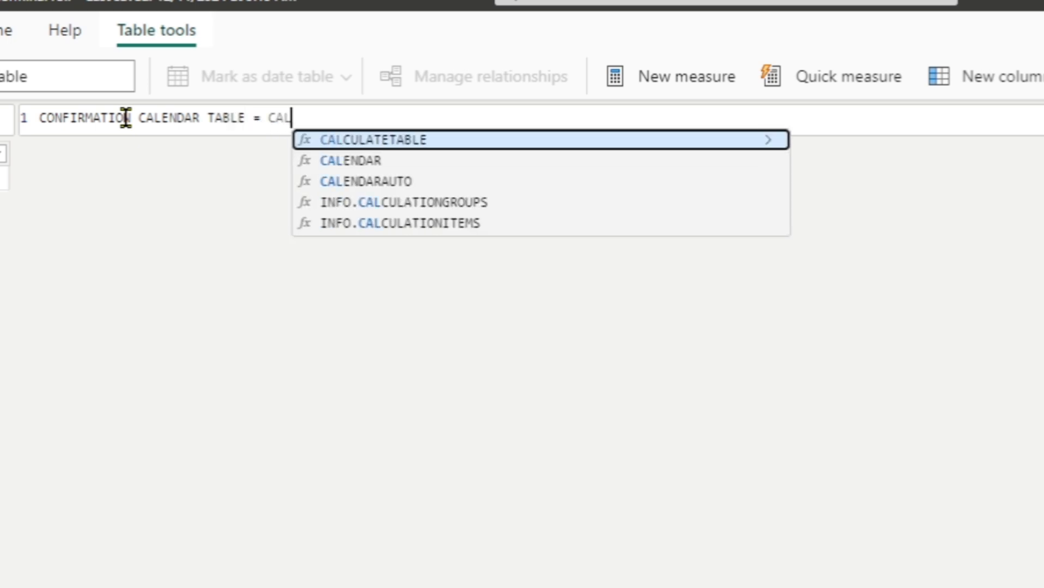
Step: Define the table with the CALENDAR function, using MIN of 'EMPLOYEE DETAILS'[DATE OF CONFIRMATION] as the start date
{"action": "key", "text": "Down"}
{"action": "key", "text": "Tab"}
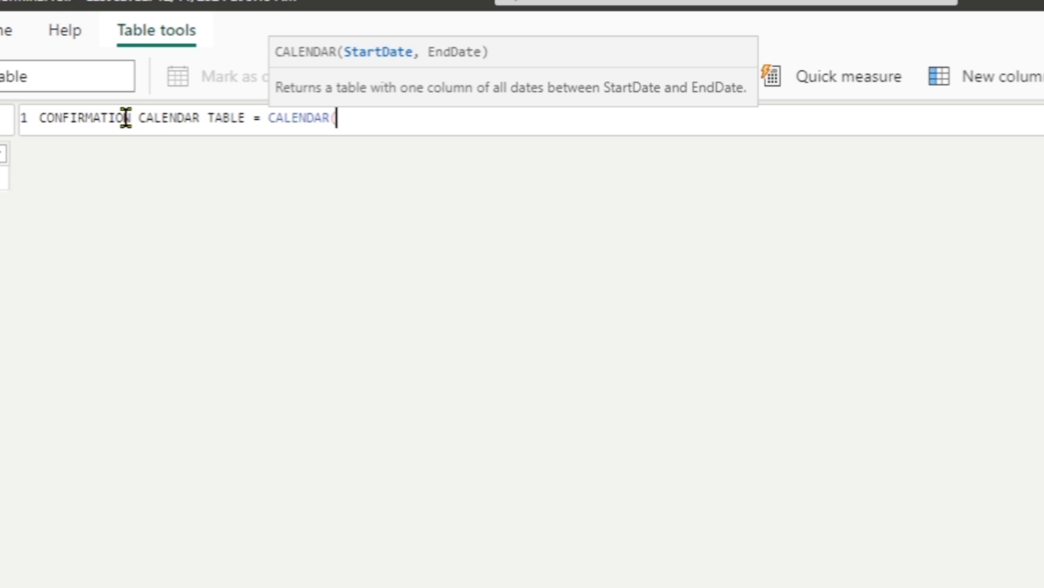
{"action": "type", "text": "MI"}
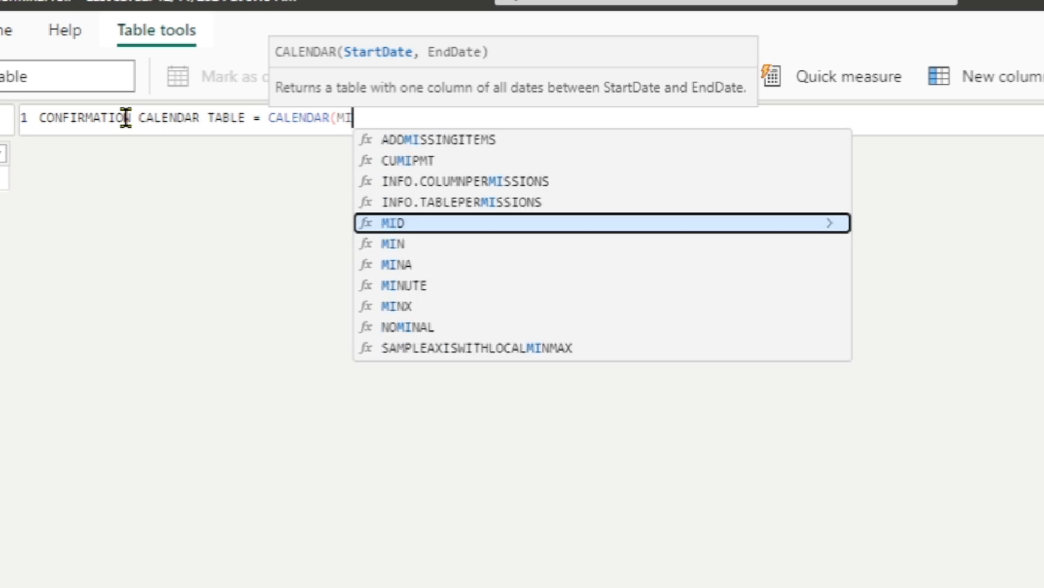
{"action": "type", "text": "N("}
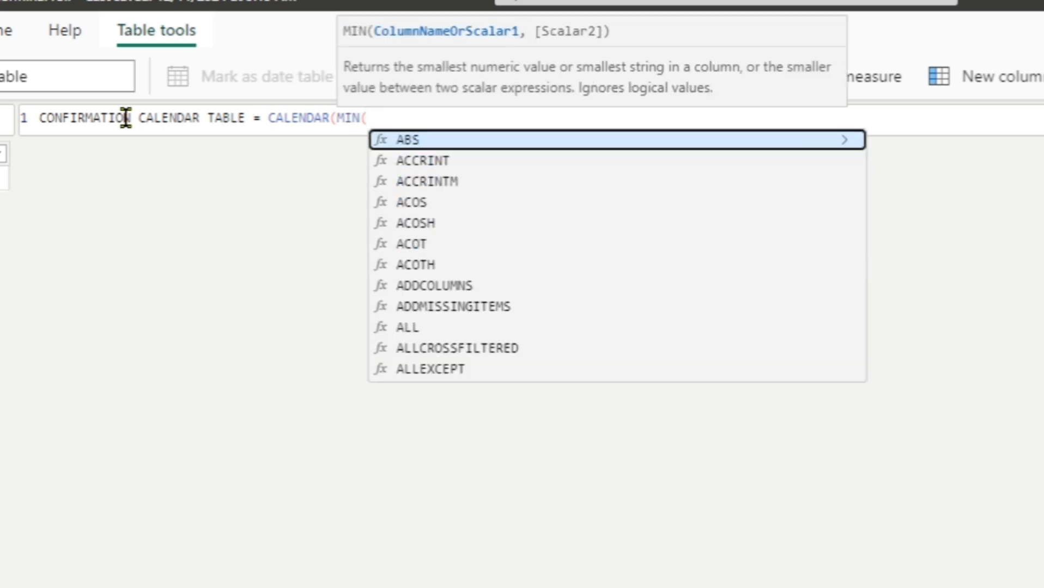
{"action": "type", "text": "CON"}
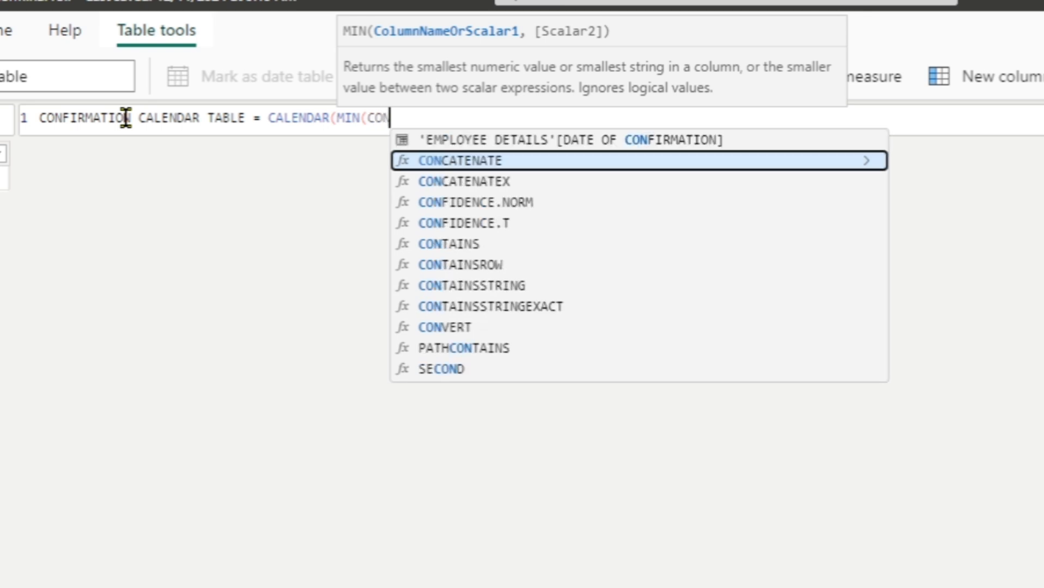
{"action": "key", "text": "Up"}
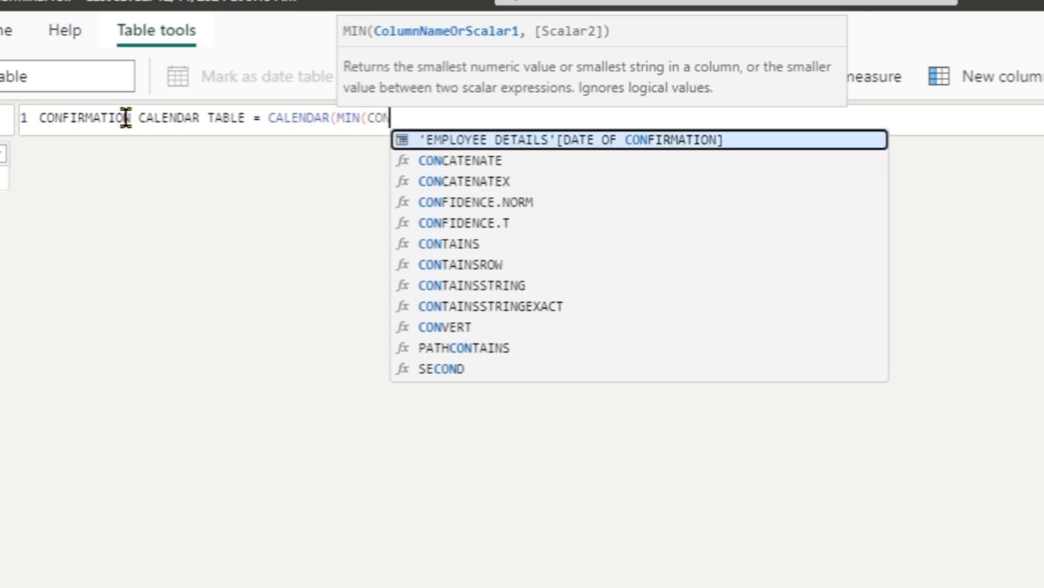
{"action": "key", "text": "Tab"}
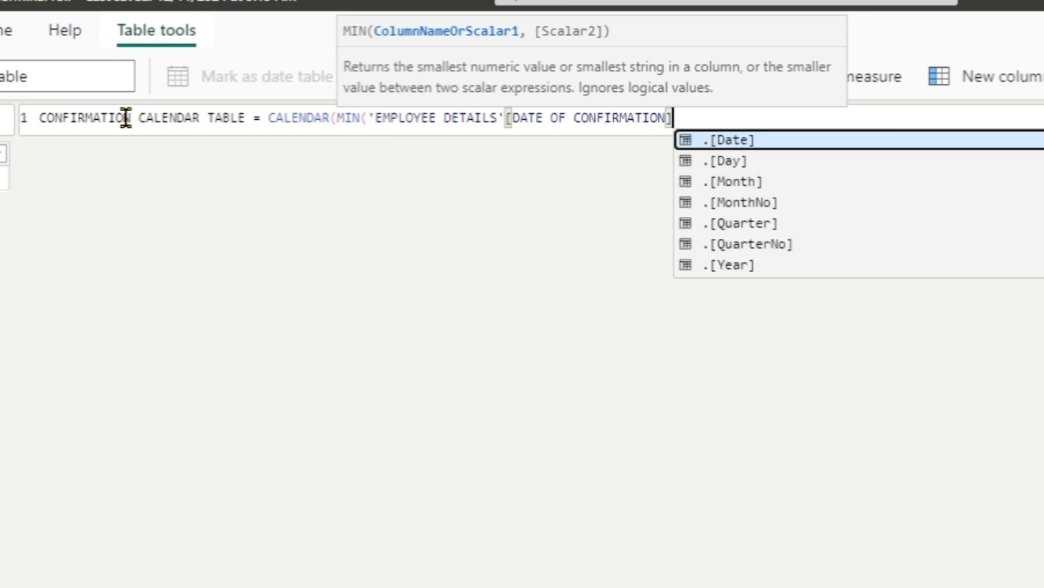
{"action": "type", "text": ")"}
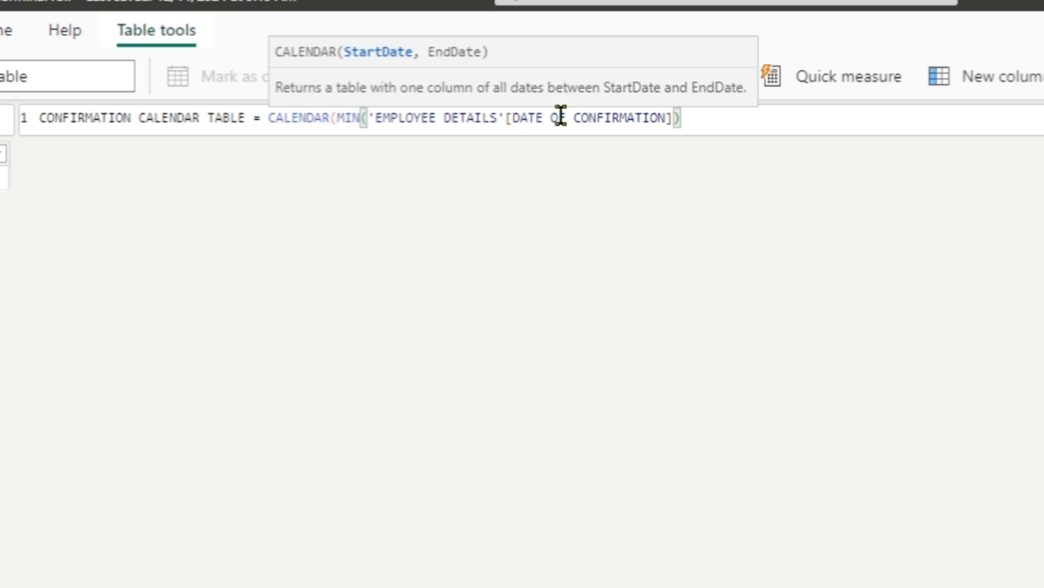
Step: Set the end date to MAX of 'EMPLOYEE DETAILS'[DATE OF CONFIRMATION], close the formula and create the confirmation calendar table
{"action": "type", "text": ",MAX"}
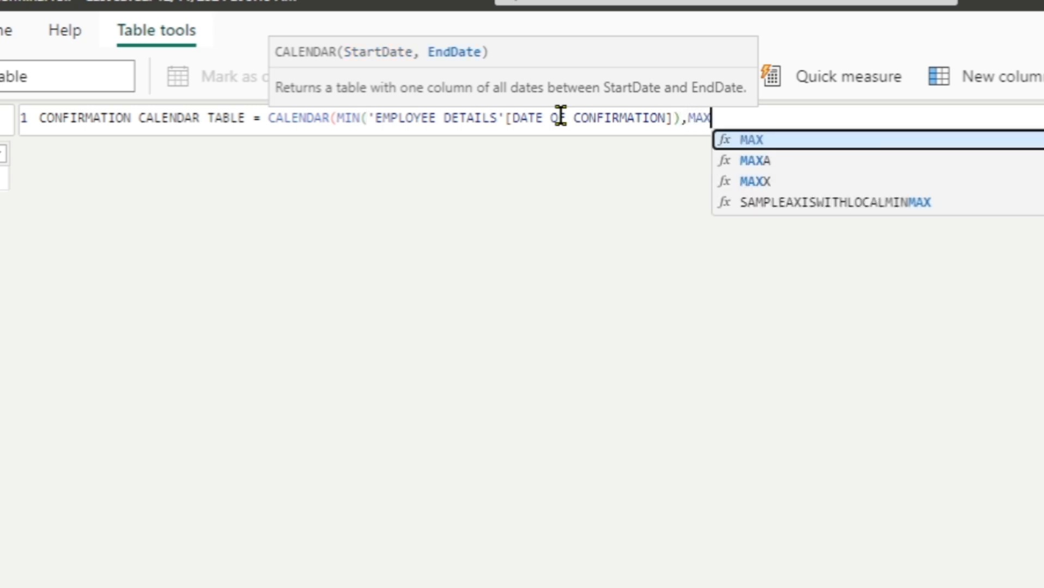
{"action": "type", "text": "("}
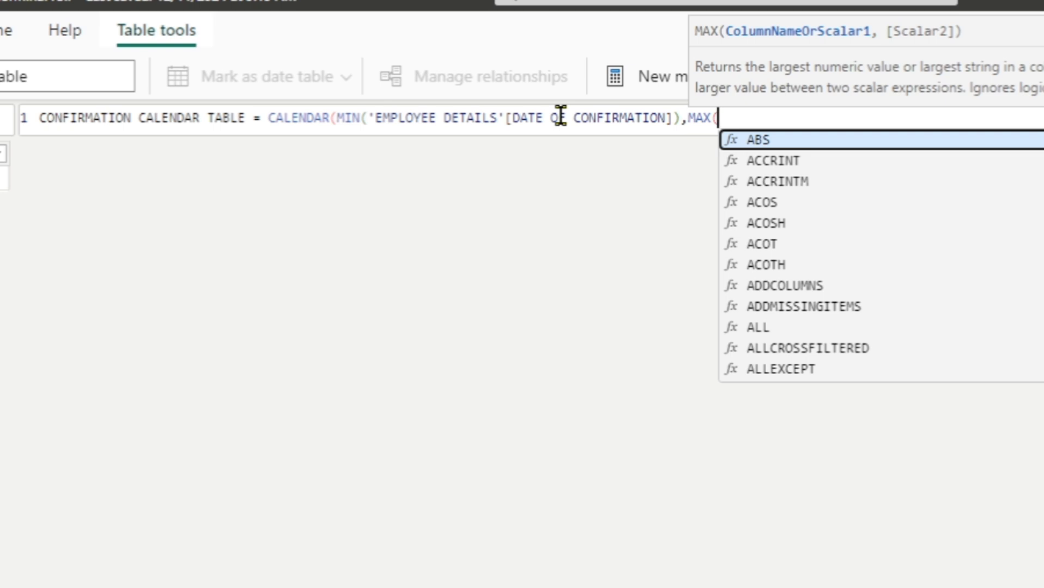
{"action": "type", "text": "DATE"}
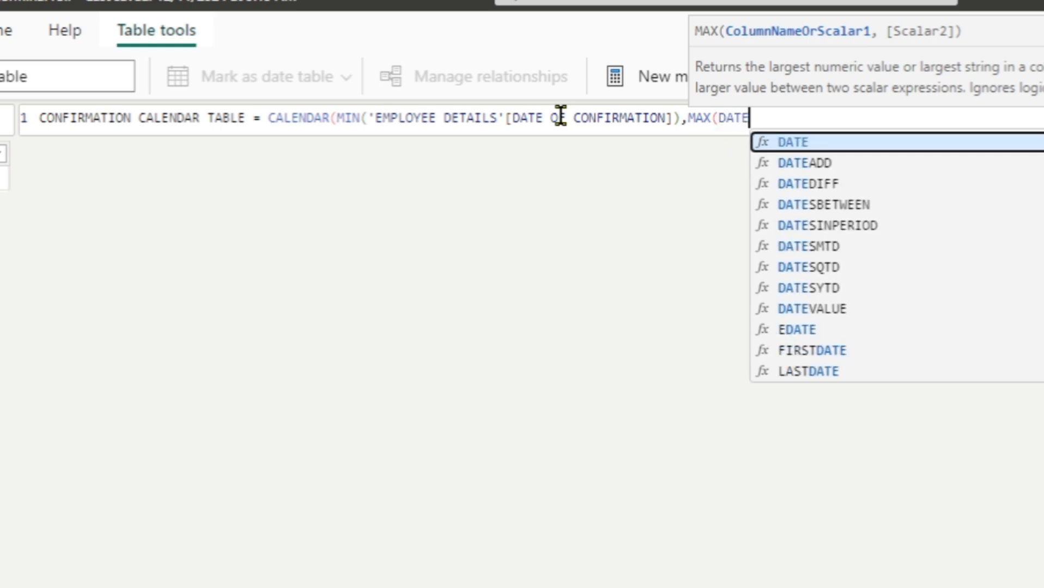
{"action": "type", "text": " OF"}
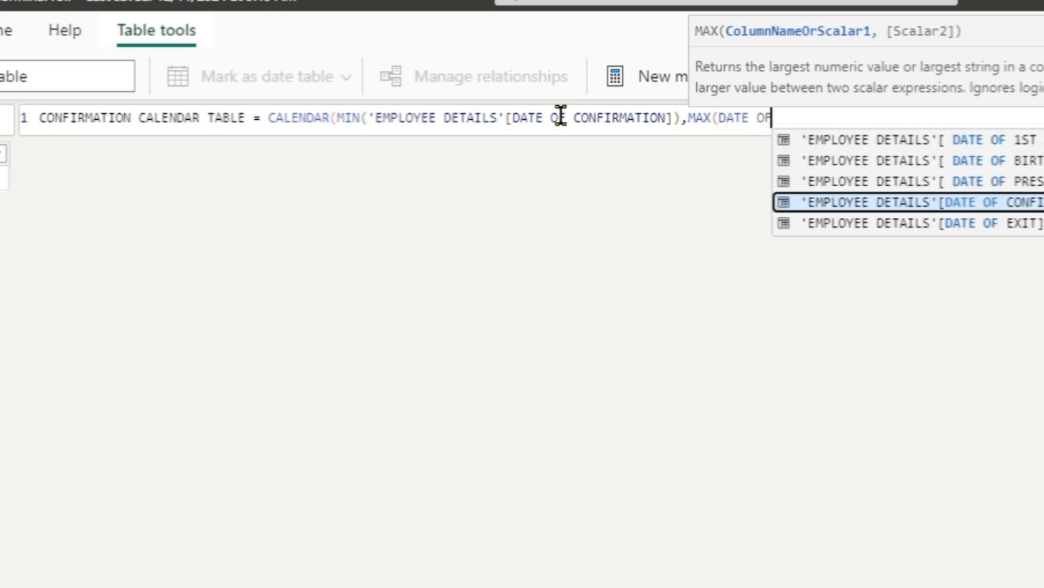
{"action": "key", "text": "Tab"}
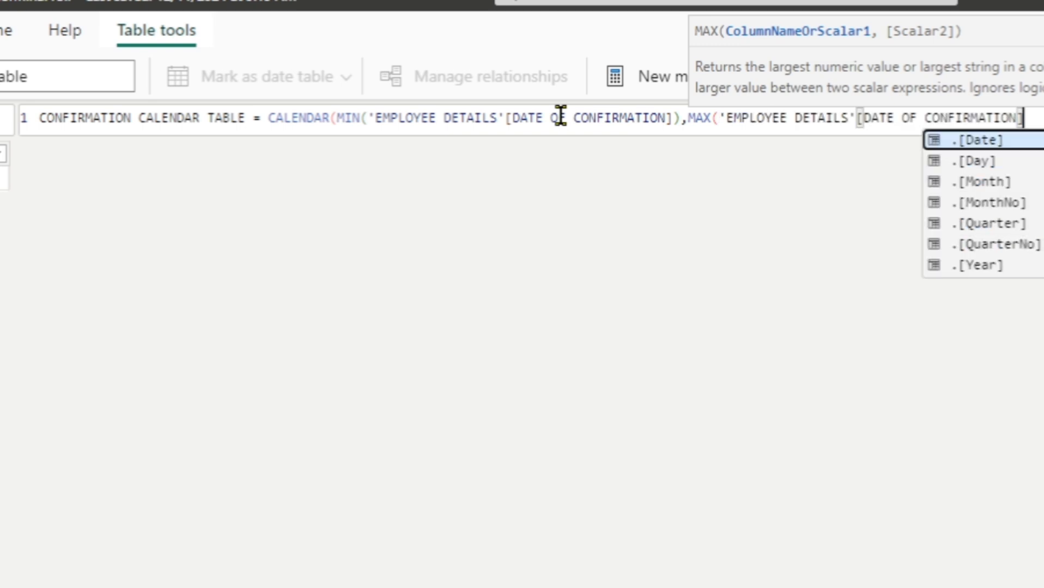
{"action": "type", "text": ")"}
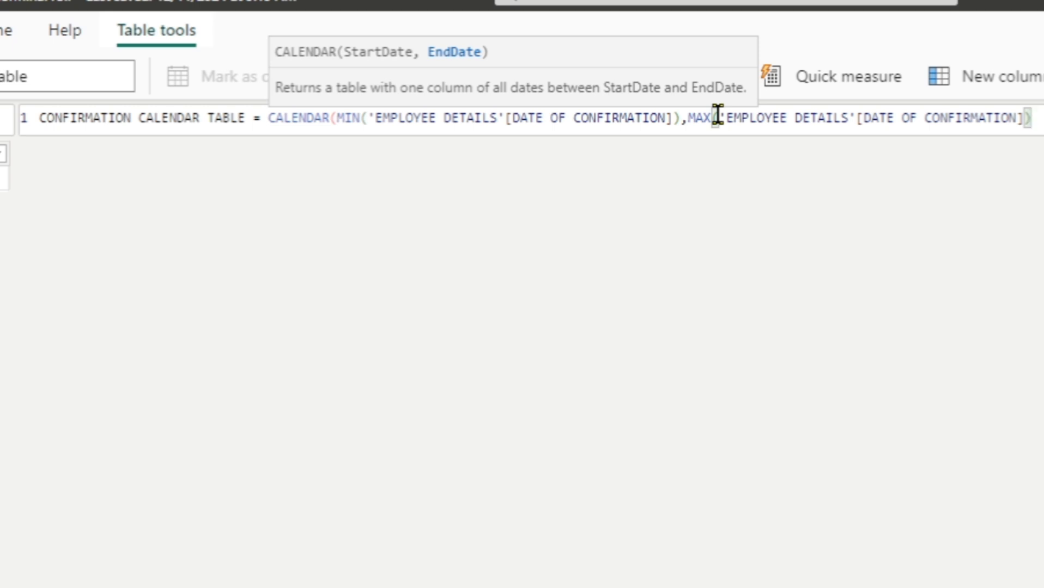
{"action": "type", "text": ")"}
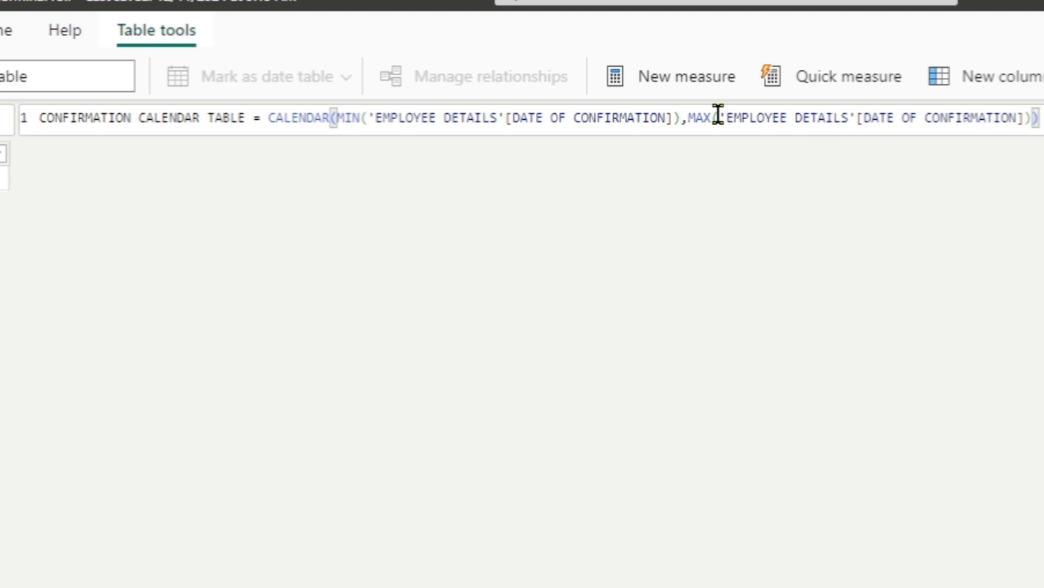
{"action": "key", "text": "Return"}
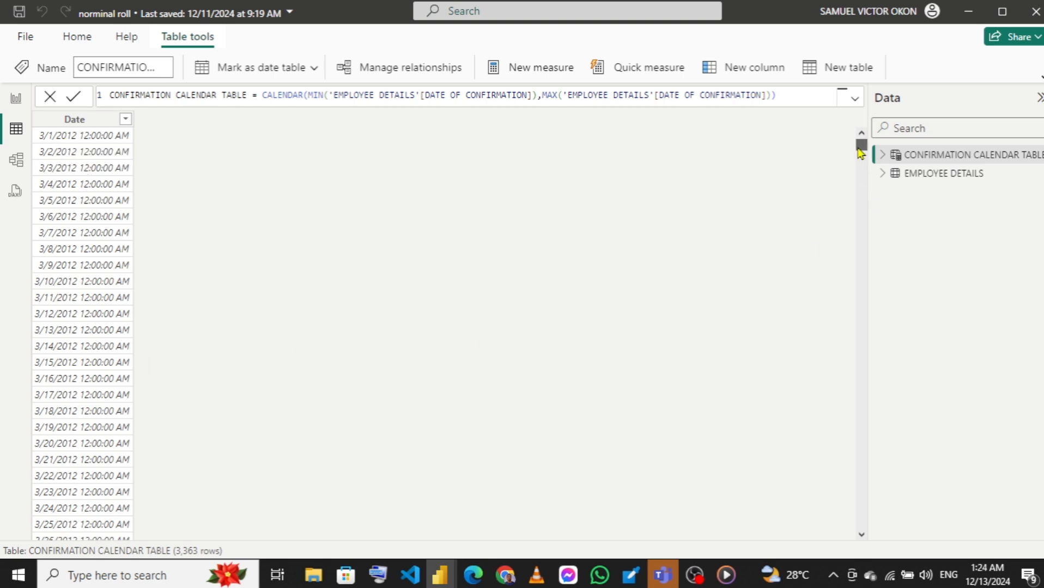
{"action": "left_click_drag", "start_coordinate": [860, 153], "coordinate": [858, 567]}
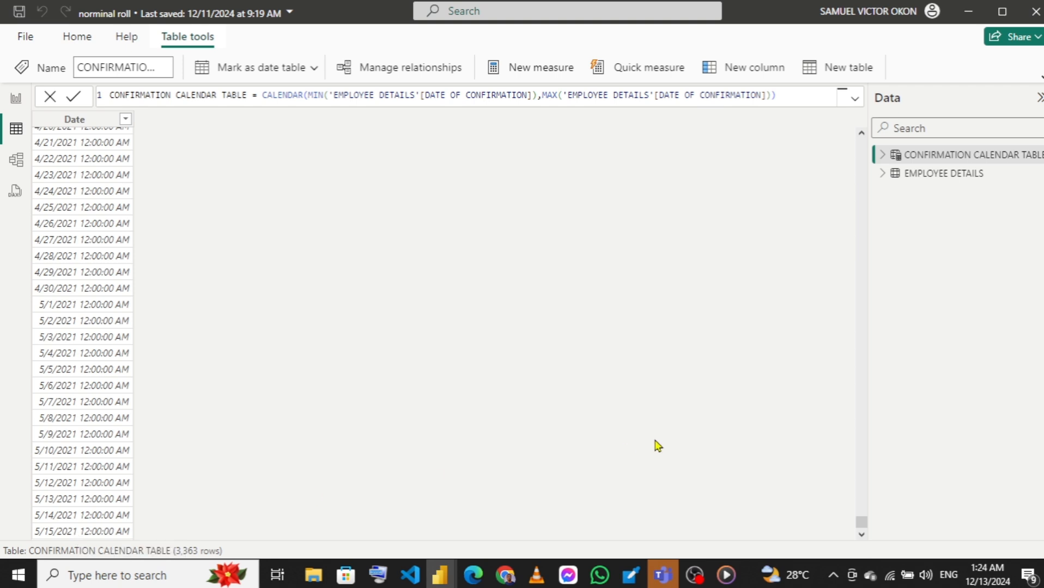
{"action": "left_click_drag", "start_coordinate": [864, 524], "coordinate": [859, 131]}
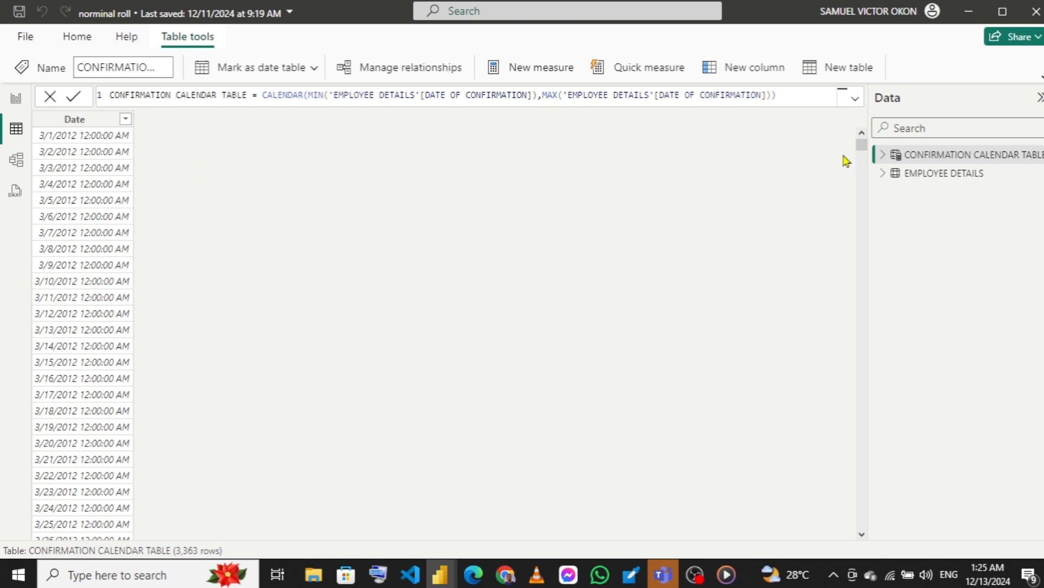
Step: Start another calculated table named PROMOTION CALENDAR TABLE, based on the CALENDAR function
{"action": "left_click", "coordinate": [823, 70]}
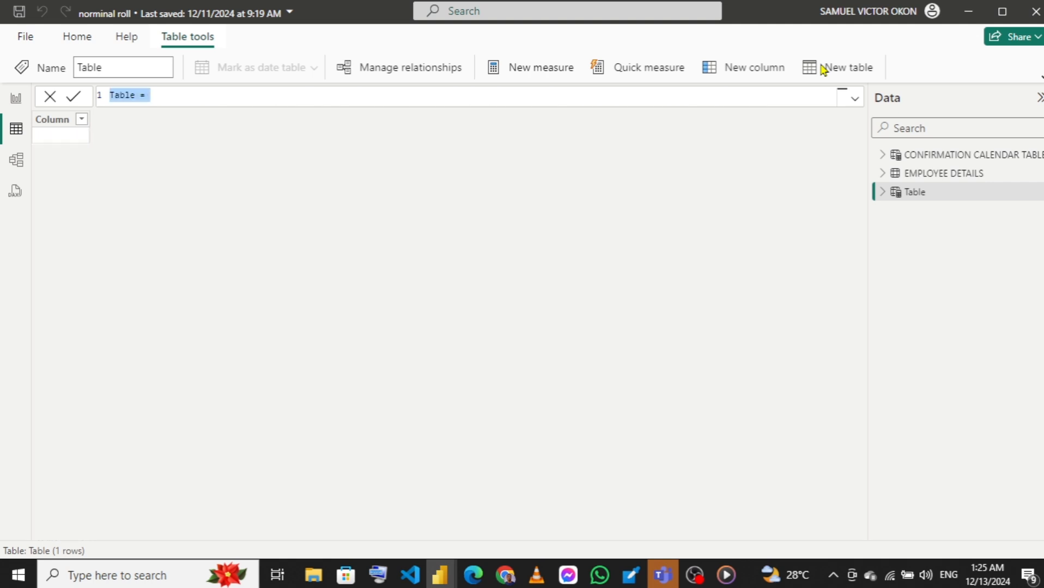
{"action": "type", "text": "PRO"}
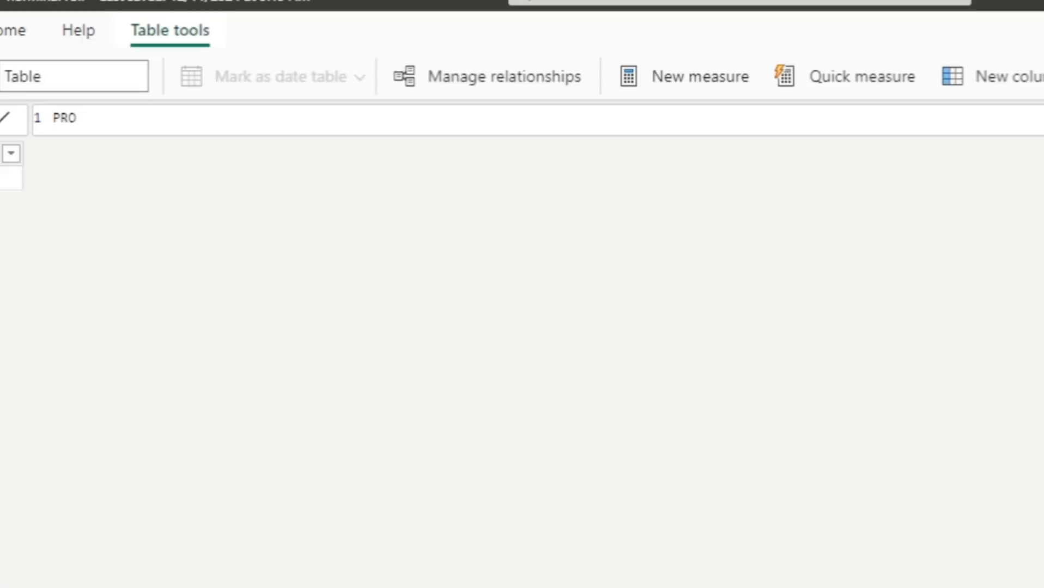
{"action": "type", "text": "MOTION CALEND"}
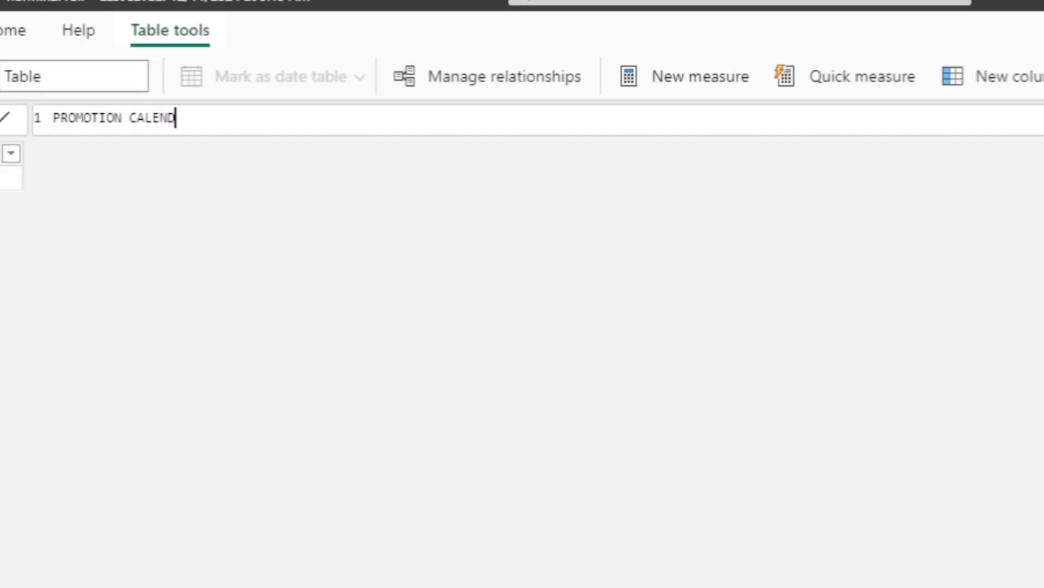
{"action": "type", "text": "AR TABLE ="}
{"action": "type", "text": " C"}
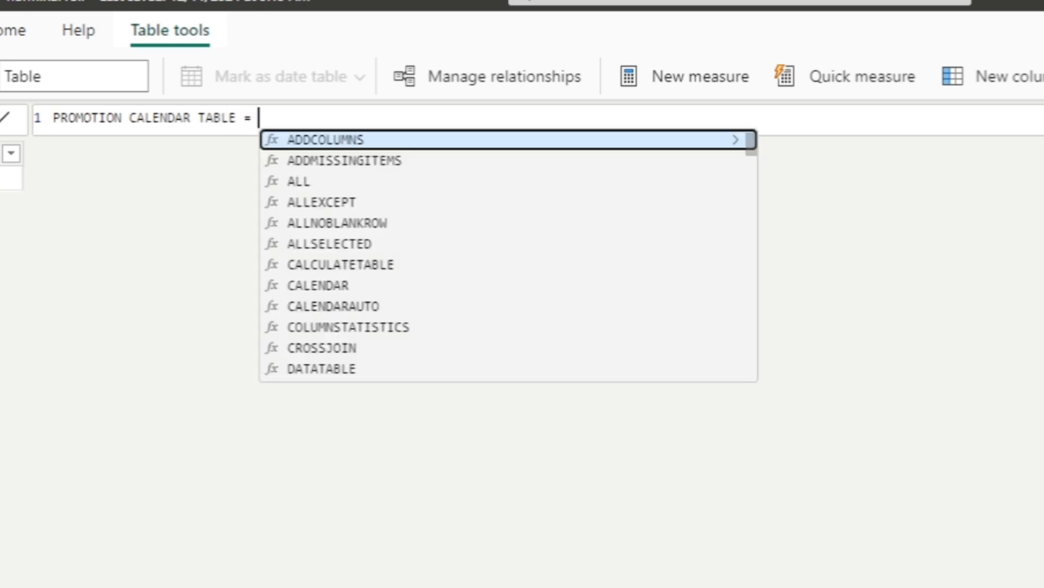
{"action": "type", "text": "ALE"}
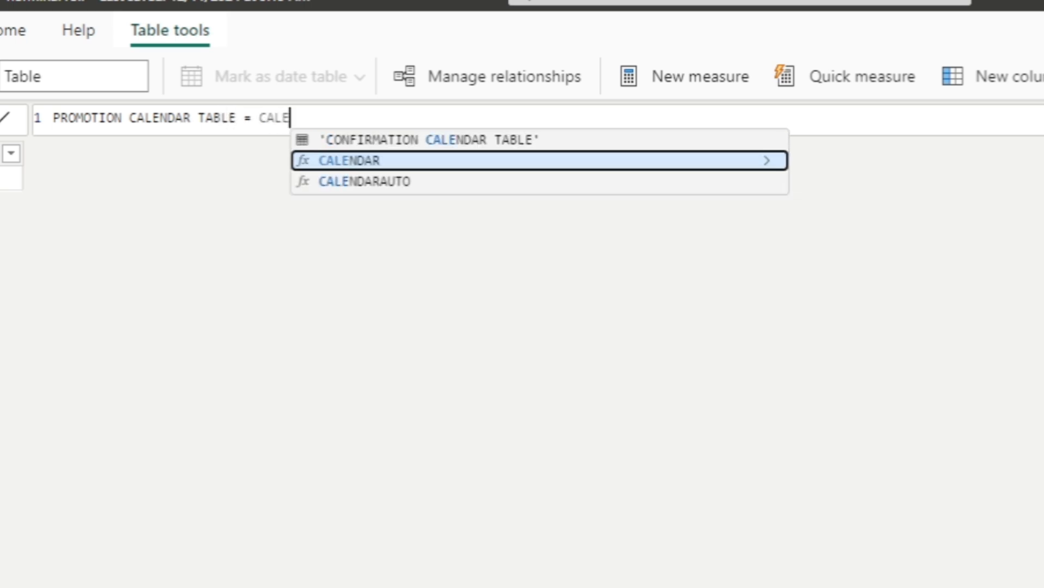
{"action": "key", "text": "Tab"}
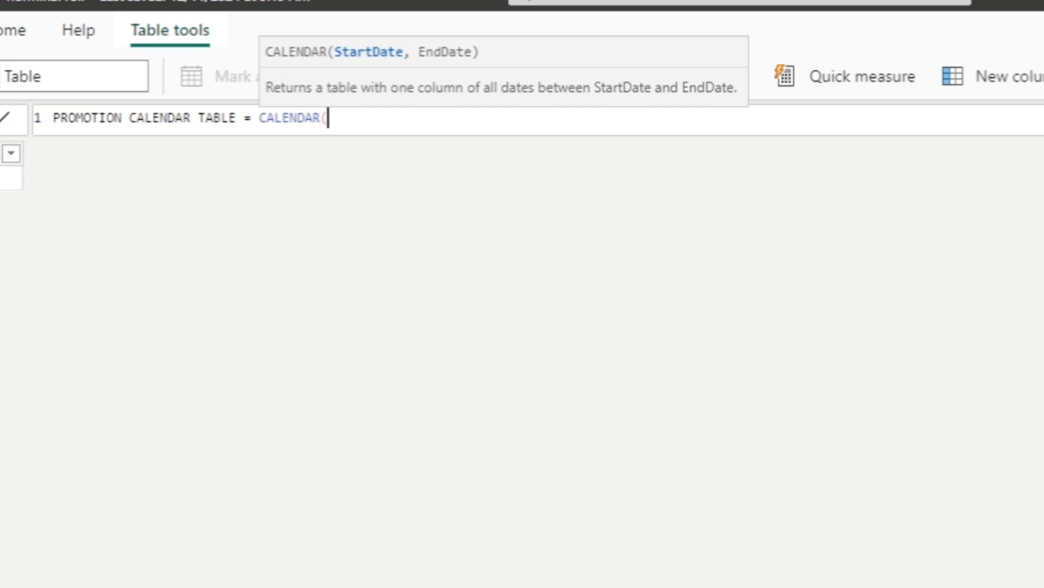
Step: Set the promotion calendar's start date to MIN of 'EMPLOYEE DETAILS'[PROMOTION DATE]
{"action": "type", "text": "MIN"}
{"action": "key", "text": "Tab"}
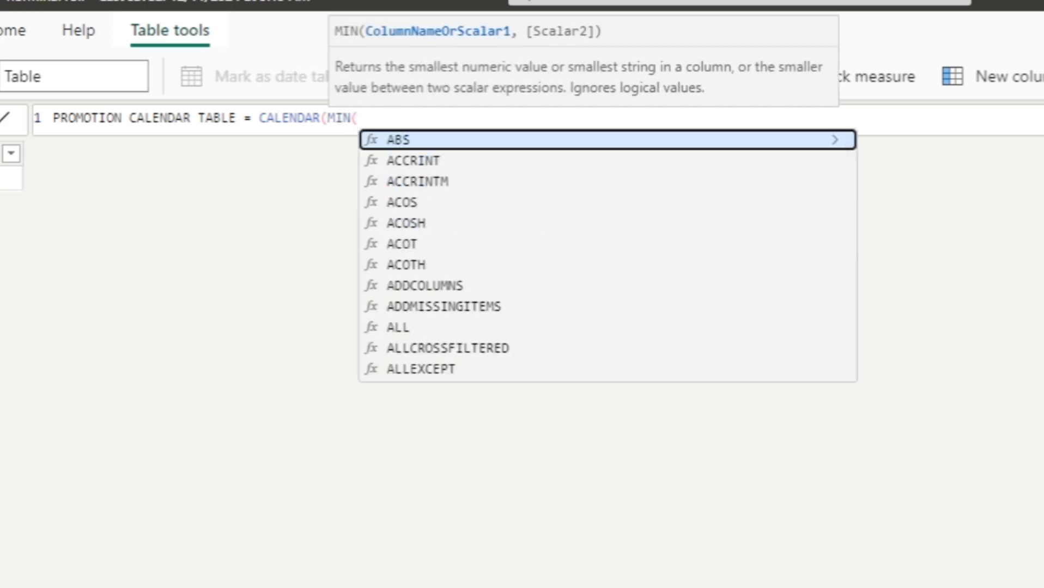
{"action": "type", "text": "PRO"}
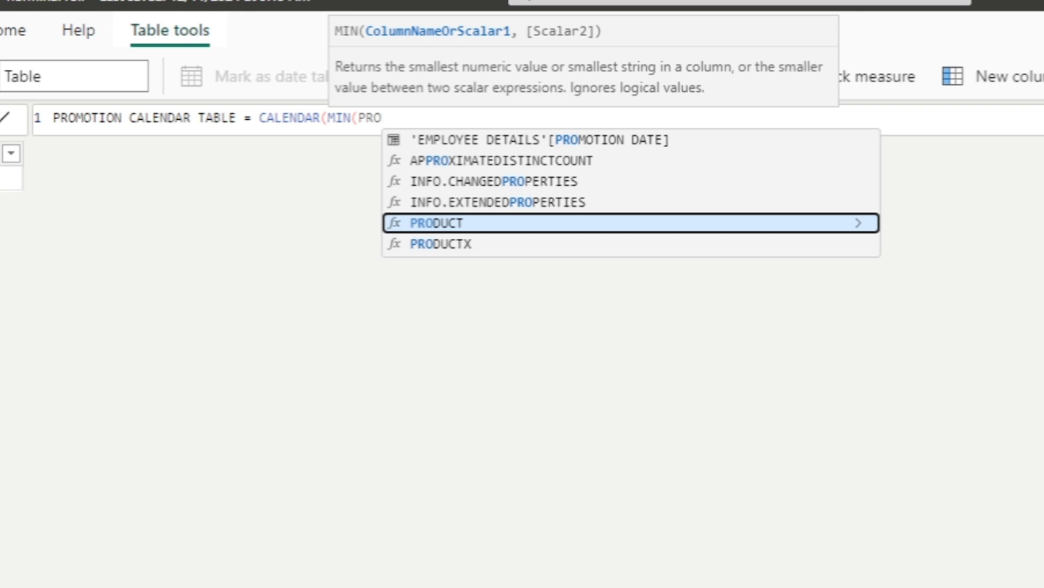
{"action": "key", "text": "Up"}
{"action": "key", "text": "Up"}
{"action": "key", "text": "Up"}
{"action": "key", "text": "Up"}
{"action": "key", "text": "Tab"}
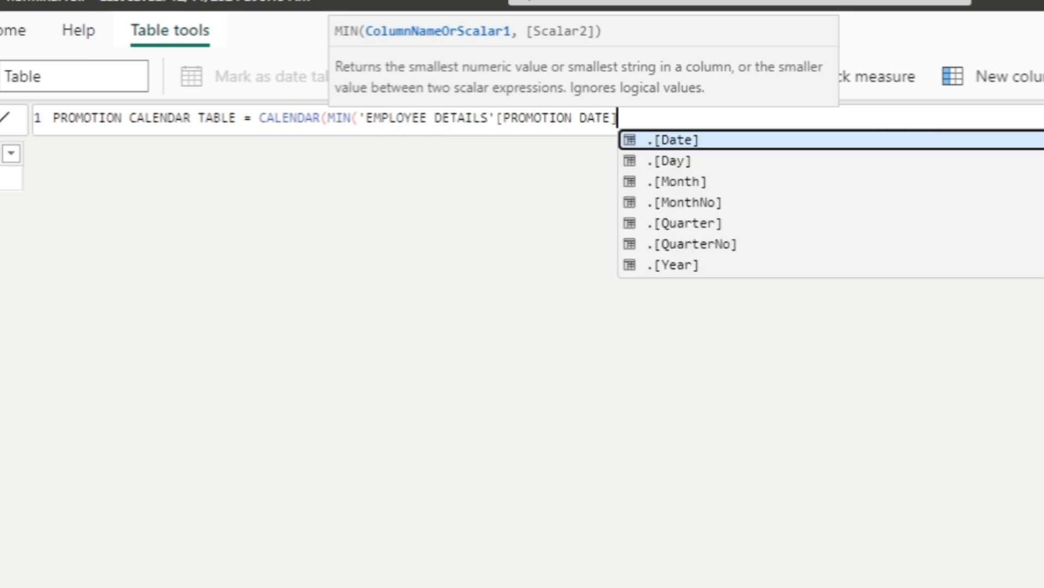
{"action": "type", "text": ")"}
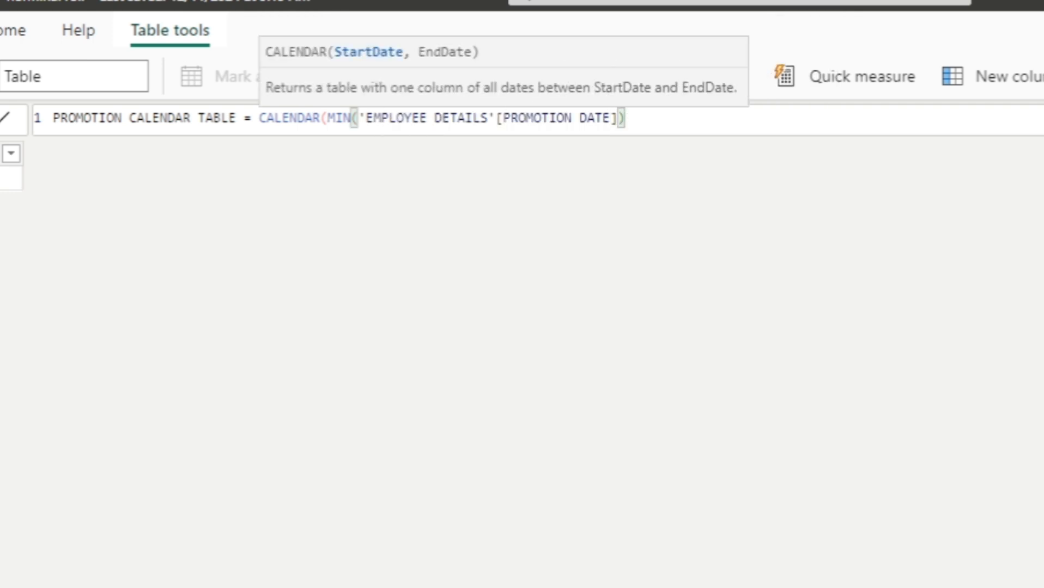
Step: Set the promotion calendar's end date to MAX of 'EMPLOYEE DETAILS'[PROMOTION DATE], close the formula and create the table
{"action": "type", "text": ",MAX("}
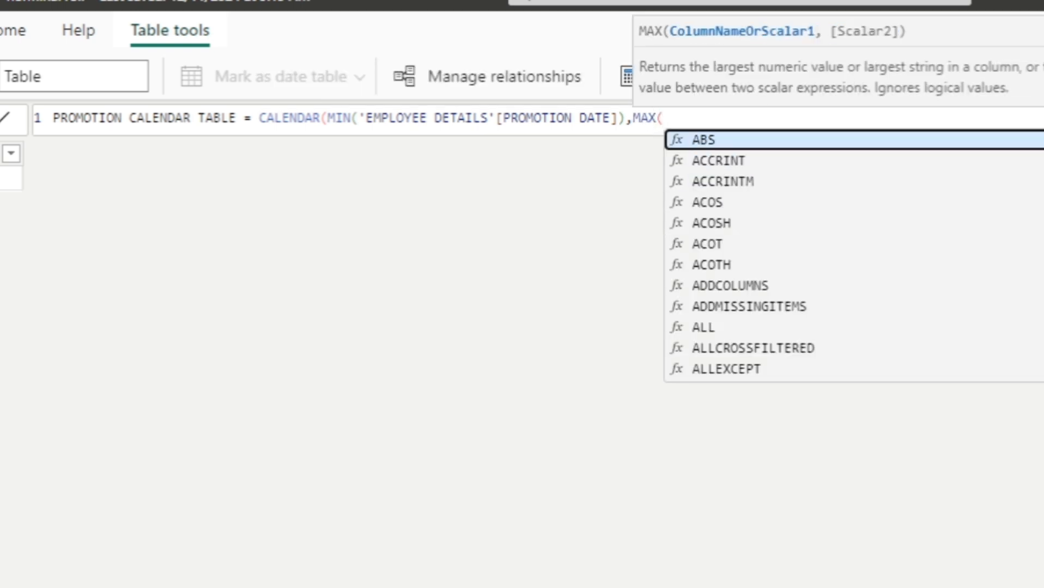
{"action": "type", "text": "PRO"}
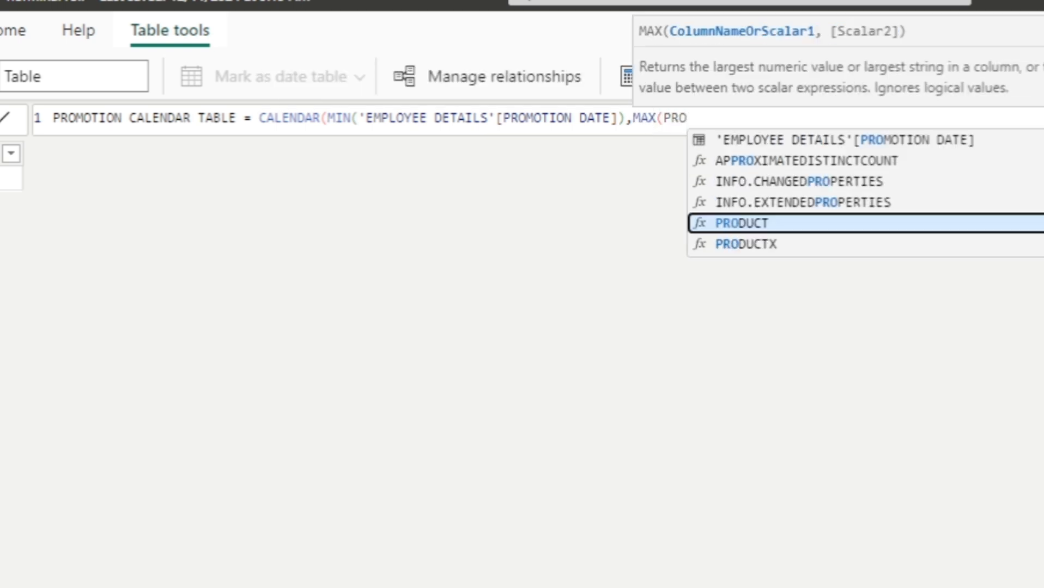
{"action": "key", "text": "Up"}
{"action": "key", "text": "Up"}
{"action": "key", "text": "Up"}
{"action": "key", "text": "Up"}
{"action": "key", "text": "Tab"}
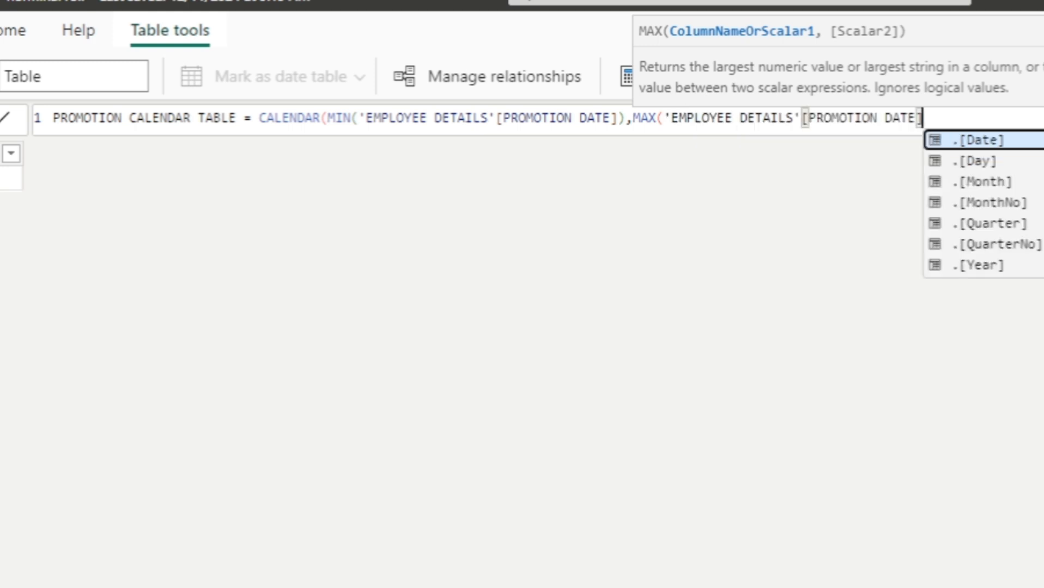
{"action": "type", "text": "))"}
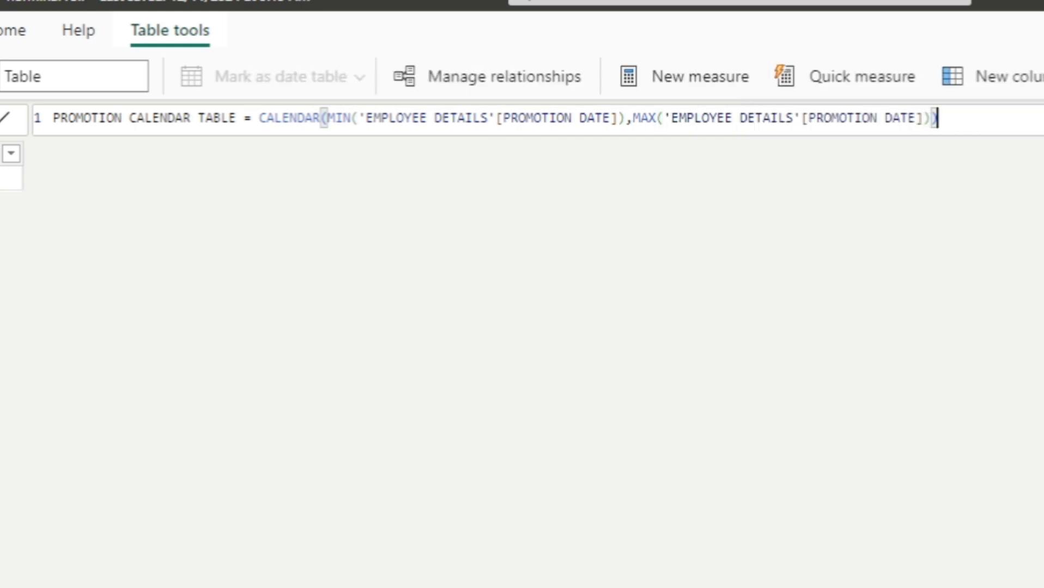
{"action": "key", "text": "Return"}
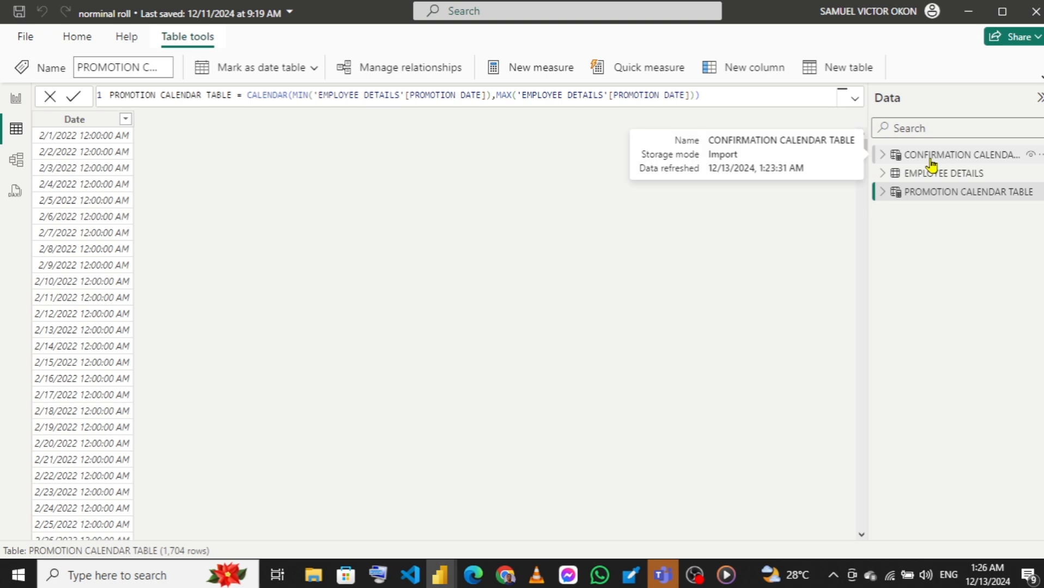
Step: Start another calculated table named EXIT CALENDAR TABLE, based on the CALENDAR function
{"action": "left_click", "coordinate": [821, 71]}
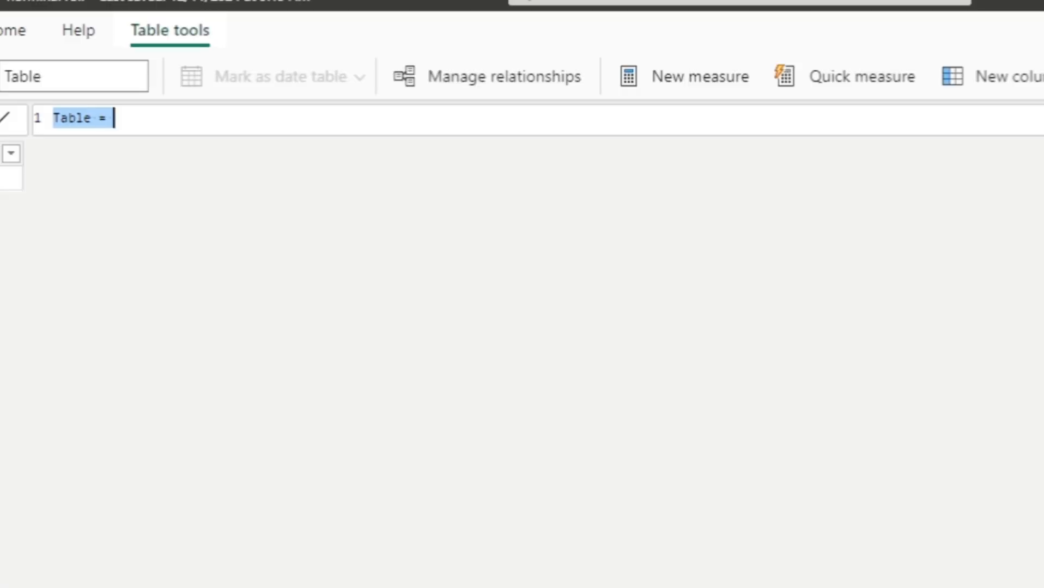
{"action": "type", "text": "E"}
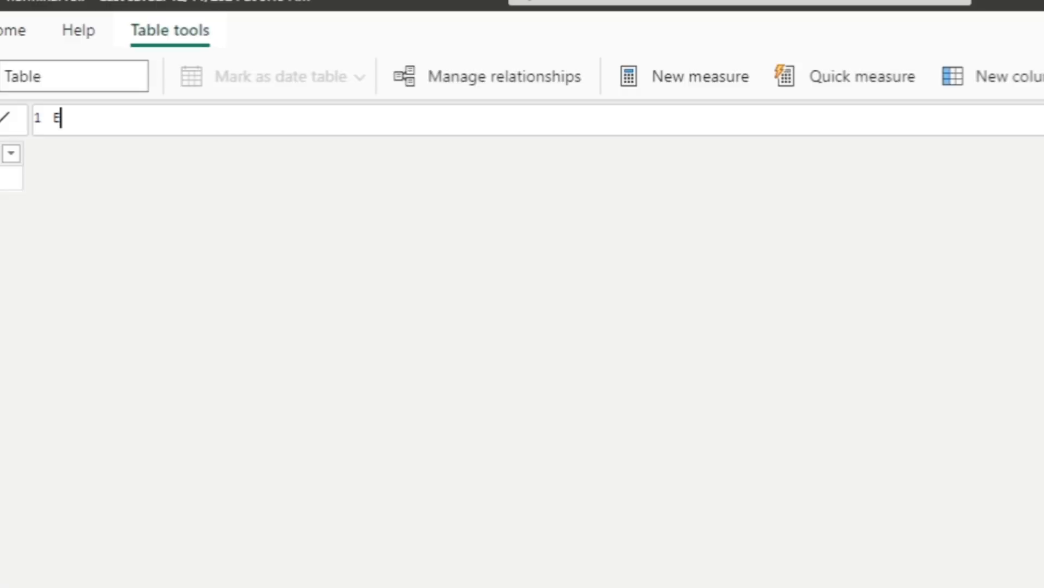
{"action": "type", "text": "XIT CALENDAR TABLE "}
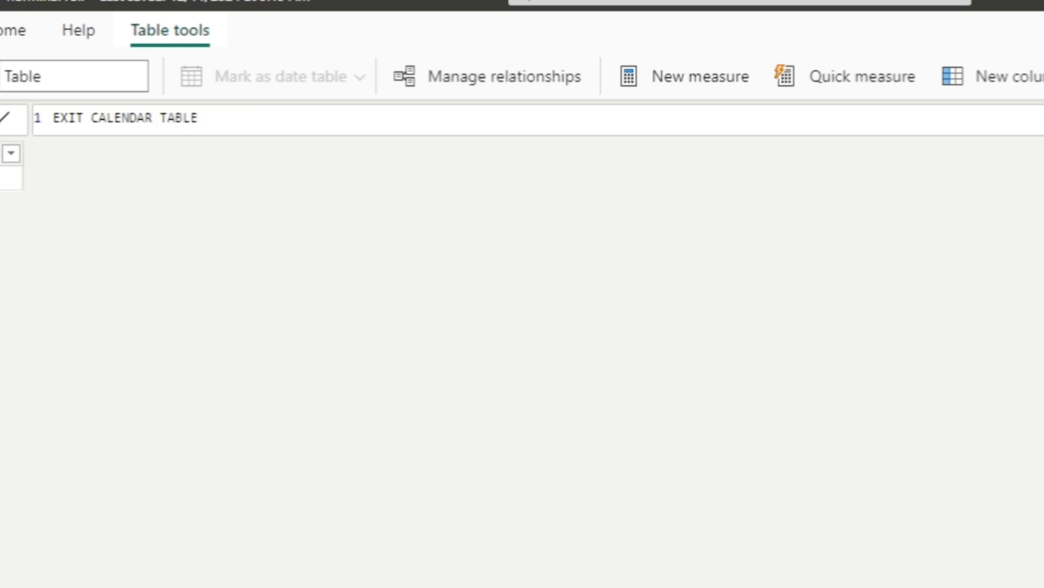
{"action": "type", "text": "= CALE"}
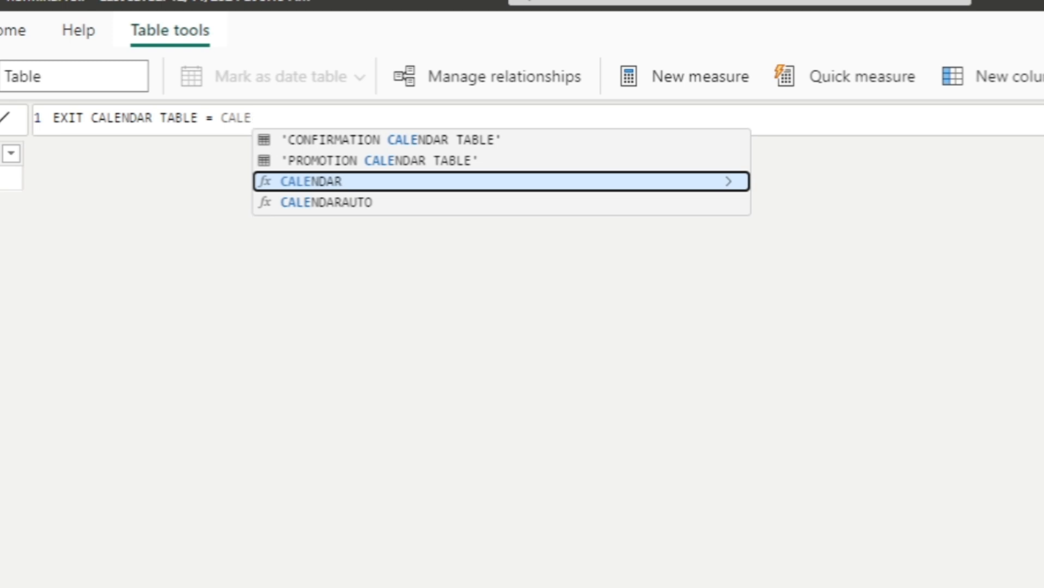
{"action": "key", "text": "Tab"}
Step: Set the exit calendar's start date to MIN of 'EMPLOYEE DETAILS'[DATE OF EXIT]
{"action": "type", "text": "MIN"}
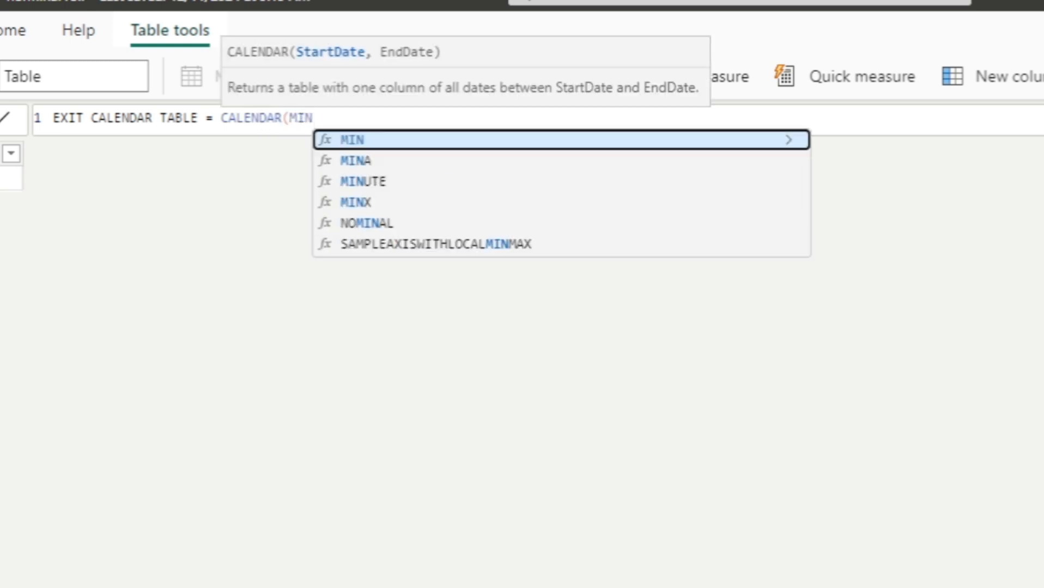
{"action": "key", "text": "Tab"}
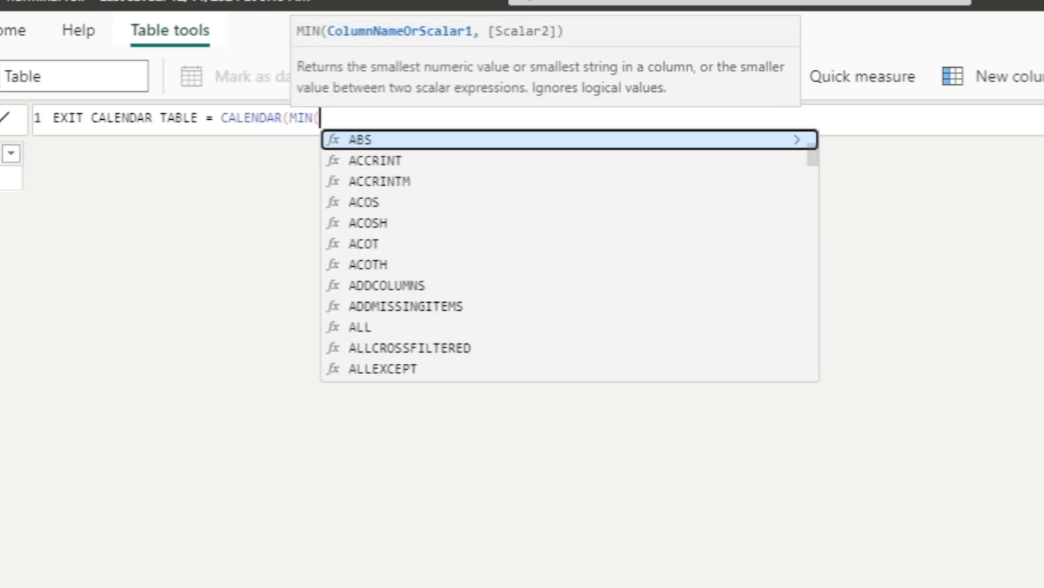
{"action": "type", "text": "EXI"}
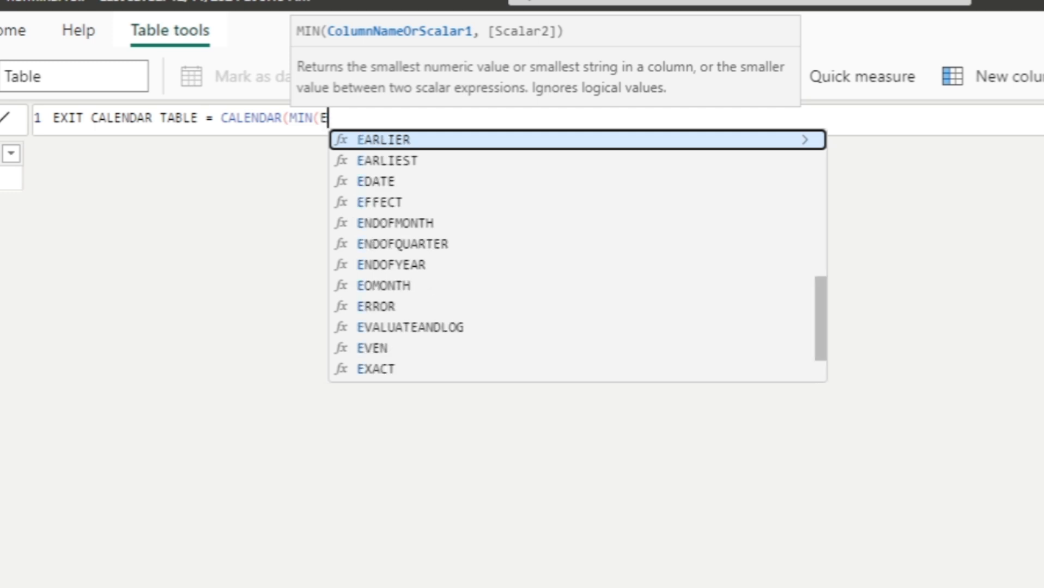
{"action": "key", "text": "Tab"}
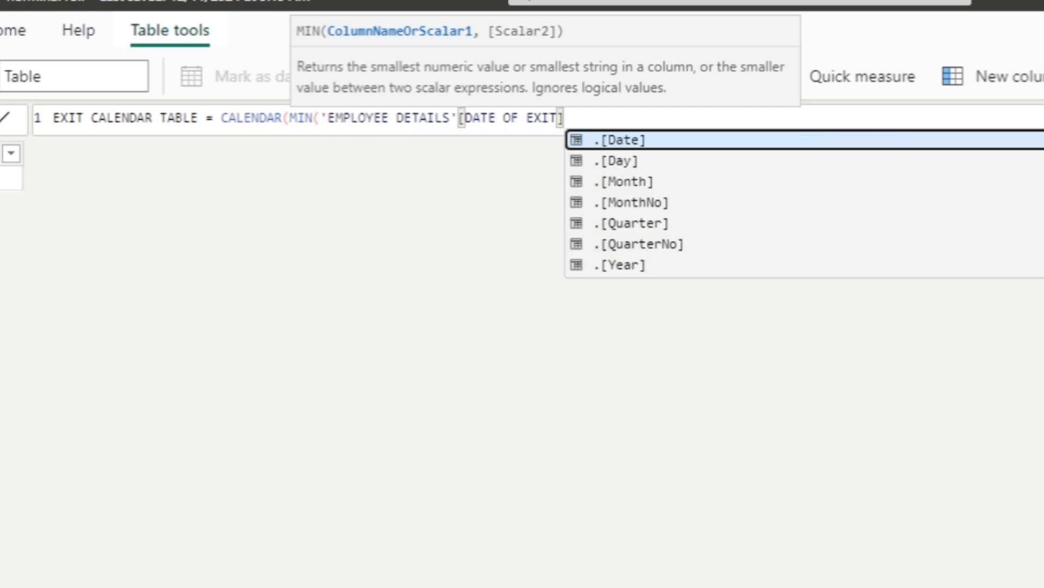
{"action": "type", "text": "),"}
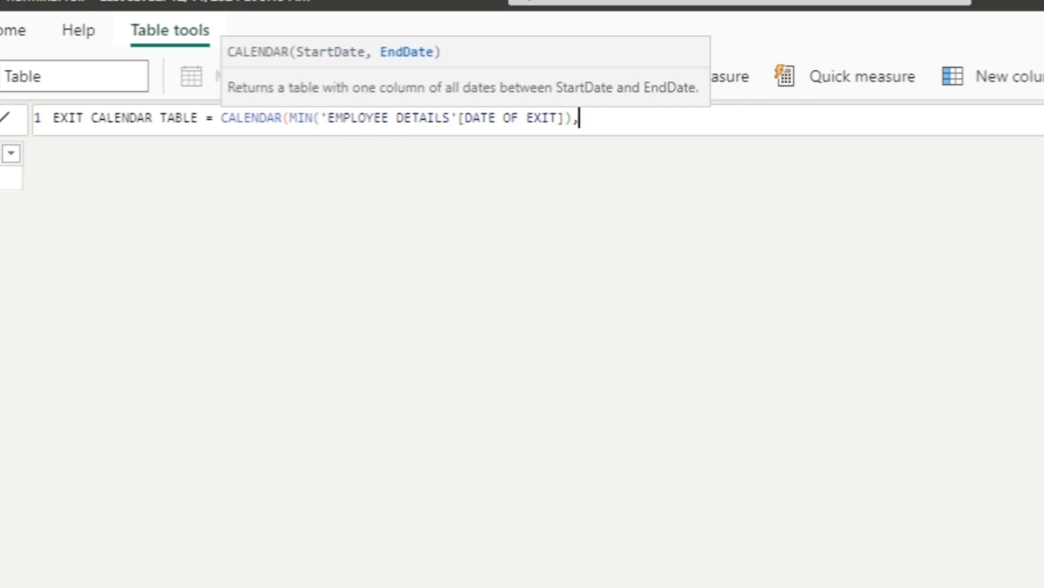
Step: Set the exit calendar's end date to MAX of 'EMPLOYEE DETAILS'[DATE OF EXIT], close the formula and create the table
{"action": "type", "text": "MAX("}
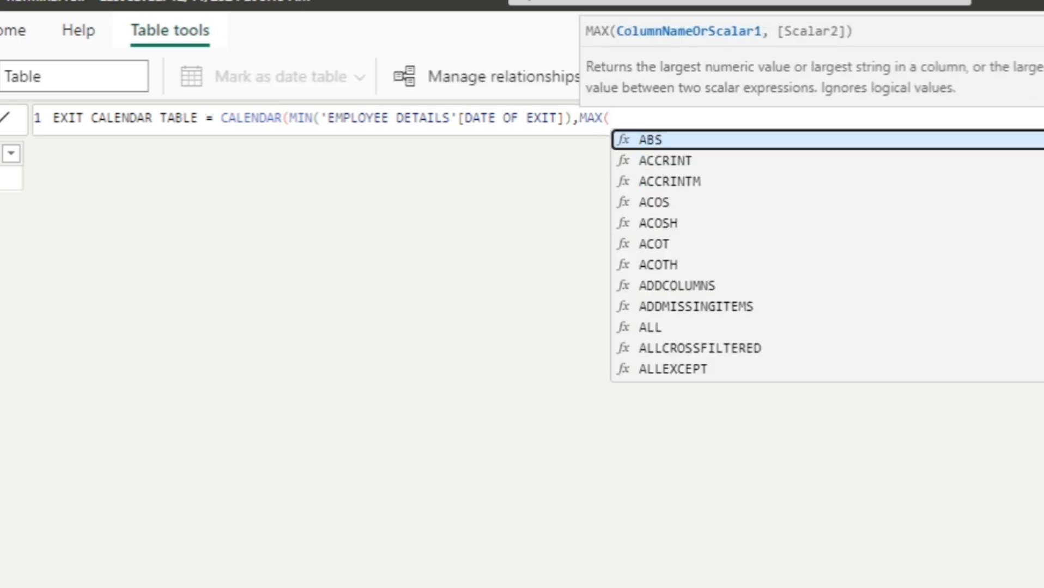
{"action": "type", "text": "DATE OF"}
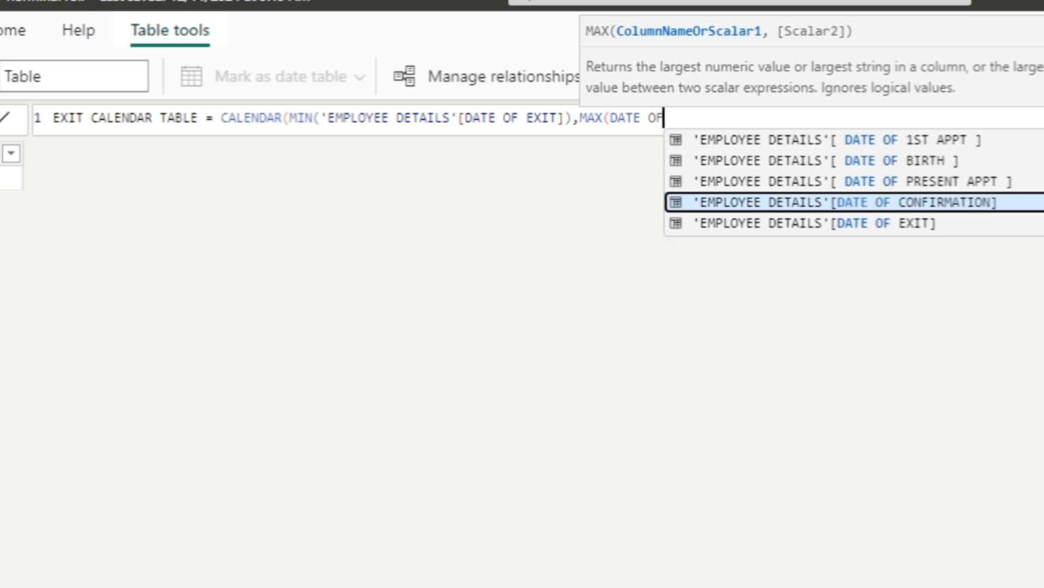
{"action": "key", "text": "Up"}
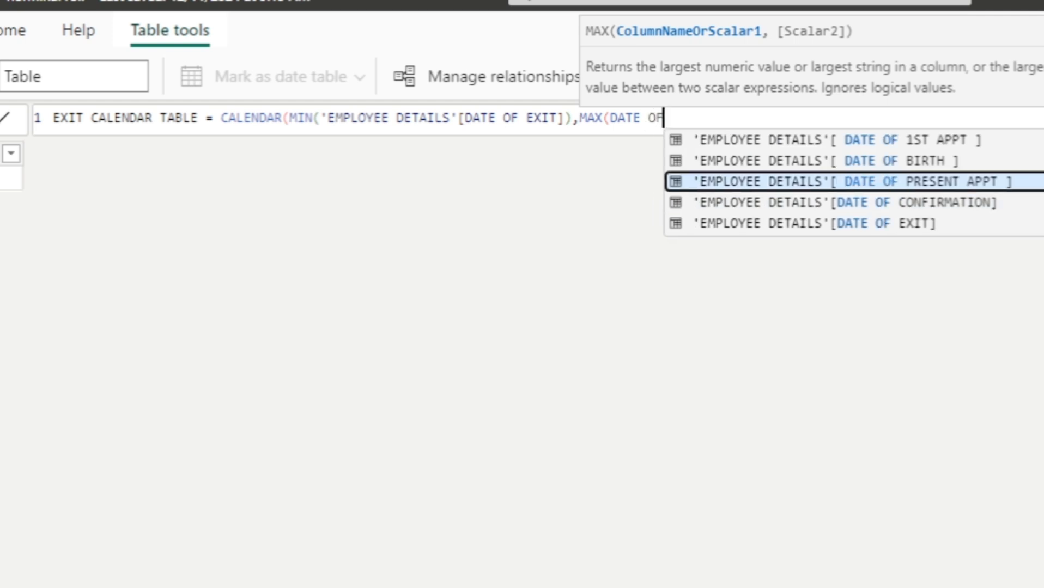
{"action": "key", "text": "Down"}
{"action": "key", "text": "Down"}
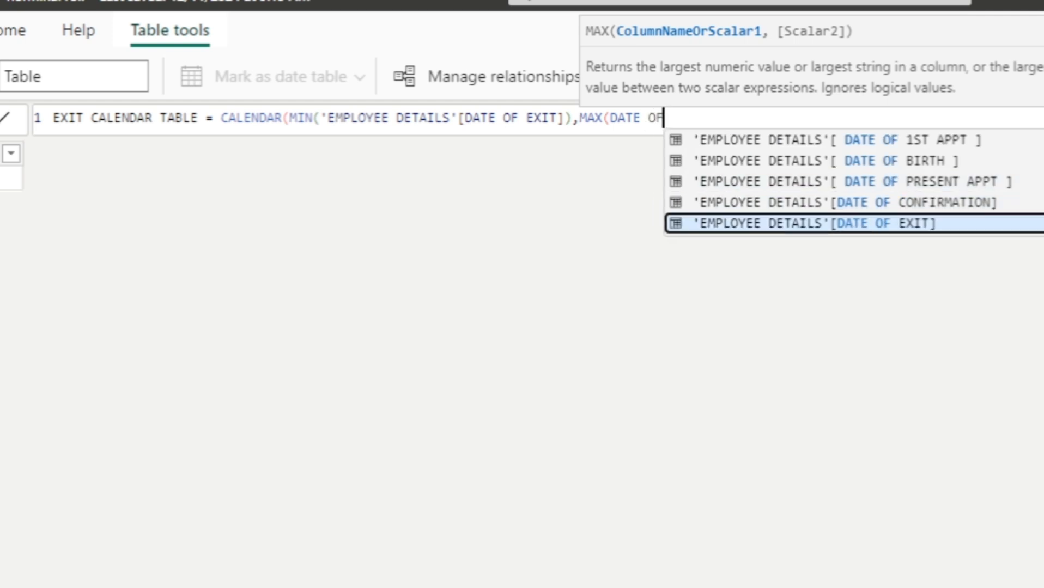
{"action": "key", "text": "Tab"}
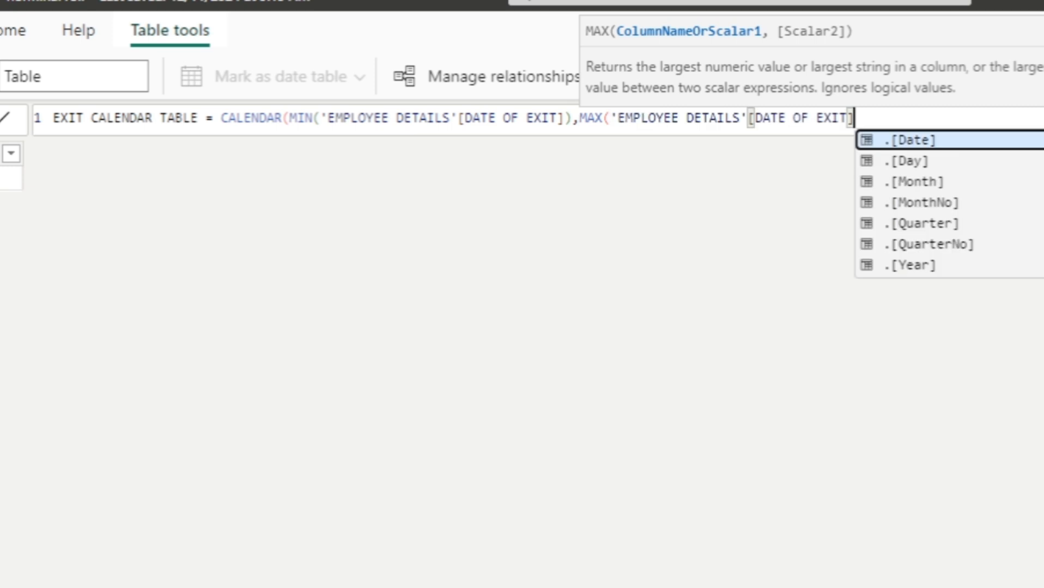
{"action": "type", "text": "))"}
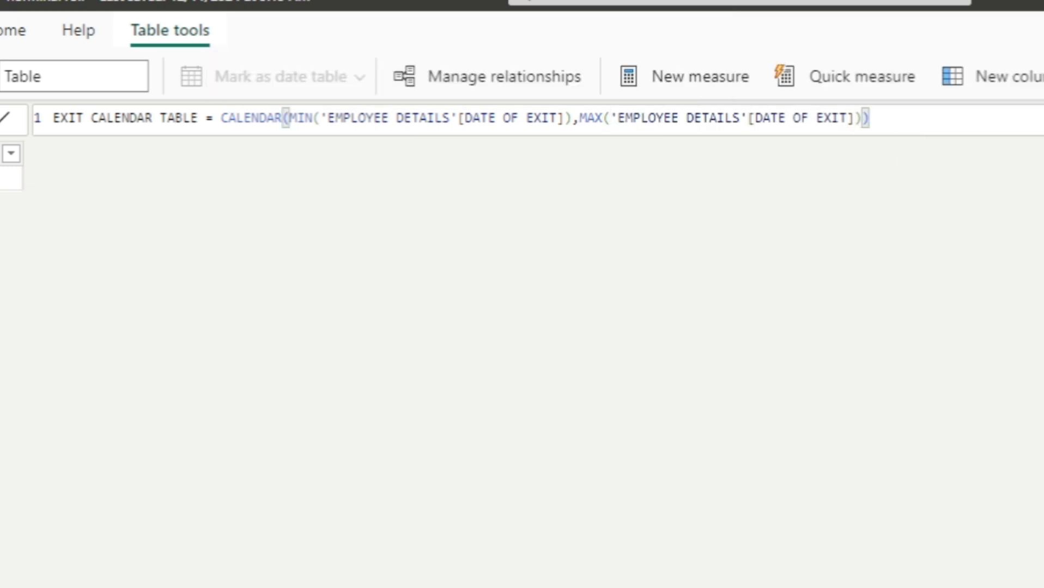
{"action": "key", "text": "Return"}
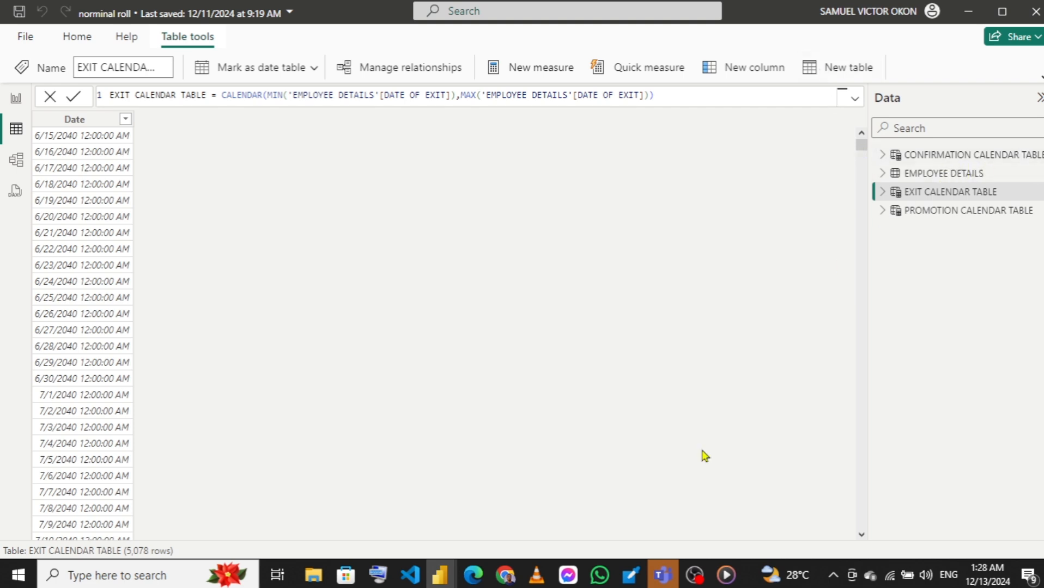
Step: Switch to the NORNIMAL ROLL DASHBOARD report and examine the CONFIRMATION STATUS column's formula in the confirmation calendar table
{"action": "mouse_move", "coordinate": [430, 578]}
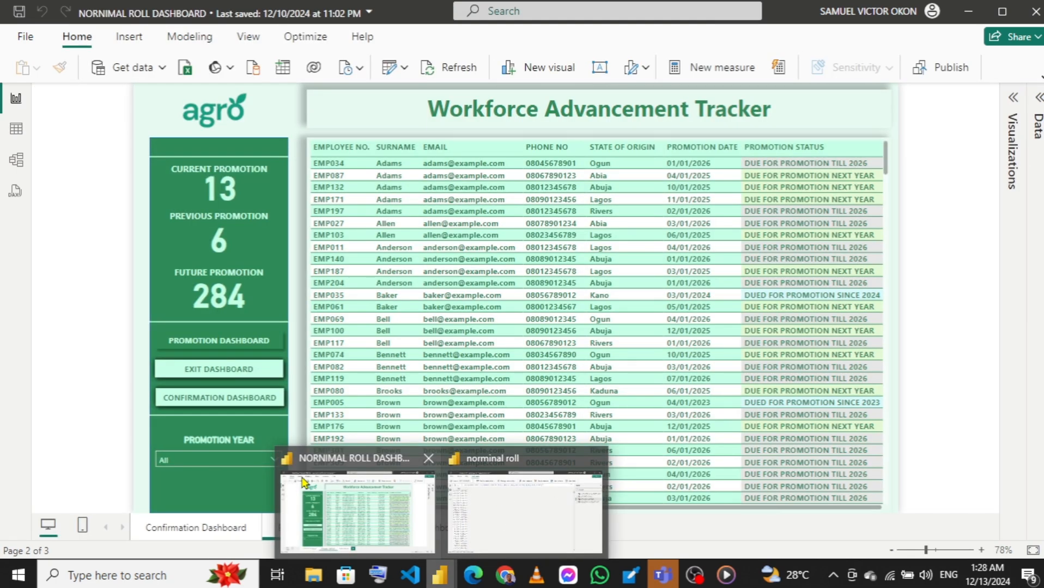
{"action": "left_click", "coordinate": [356, 512]}
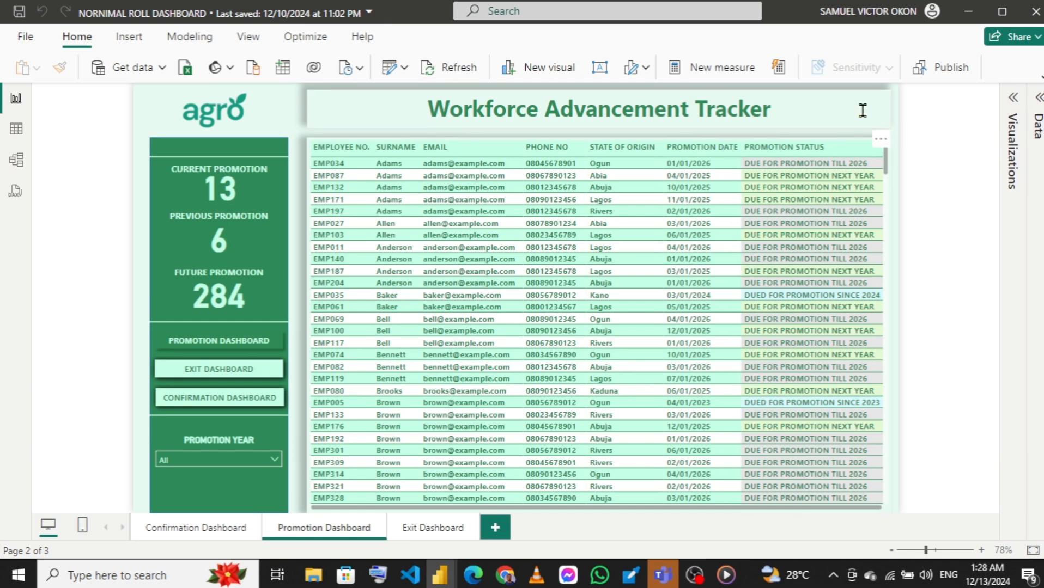
{"action": "left_click", "coordinate": [1038, 102]}
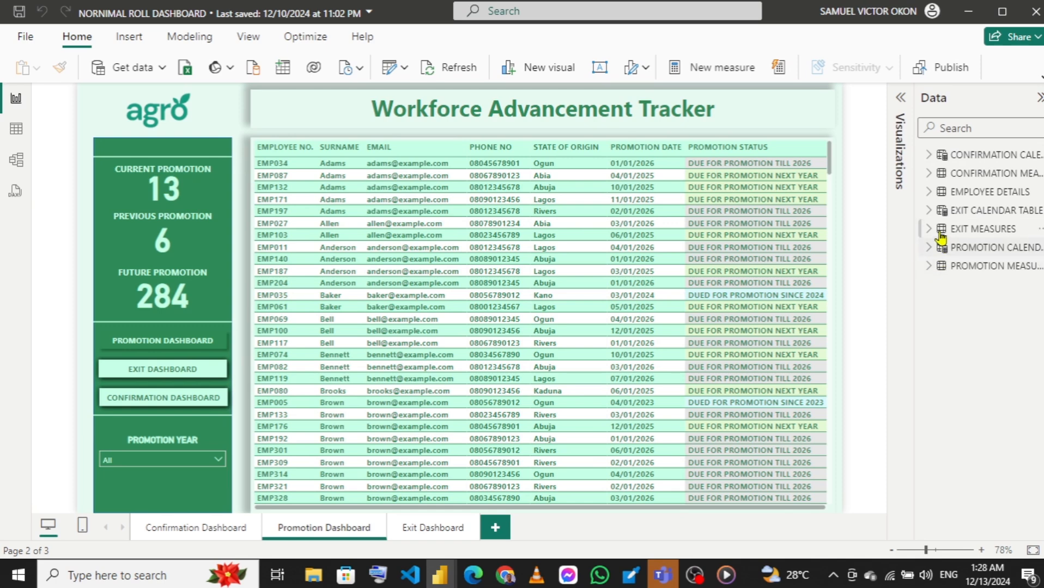
{"action": "left_click", "coordinate": [928, 156]}
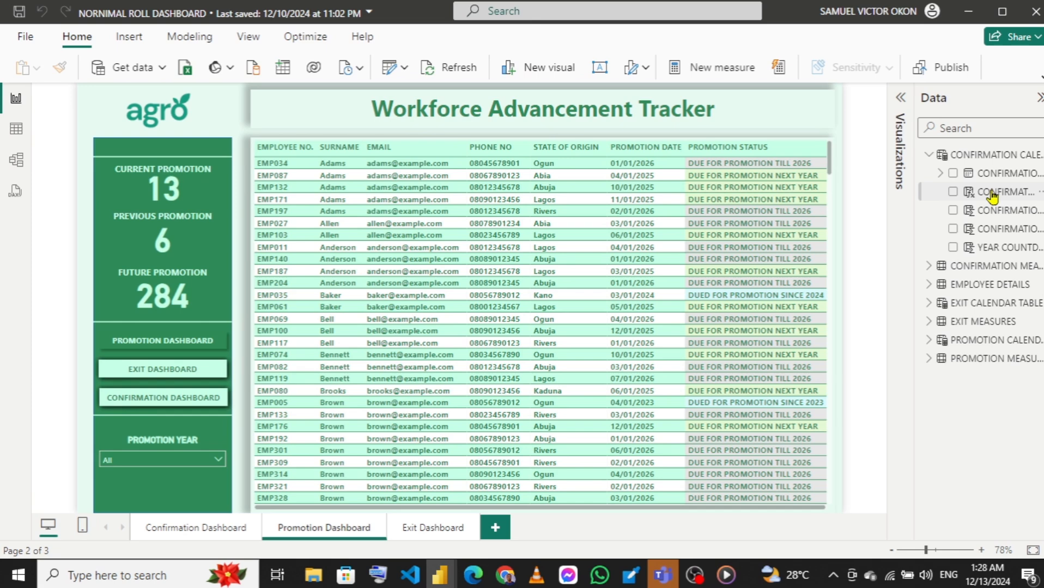
{"action": "left_click", "coordinate": [992, 193]}
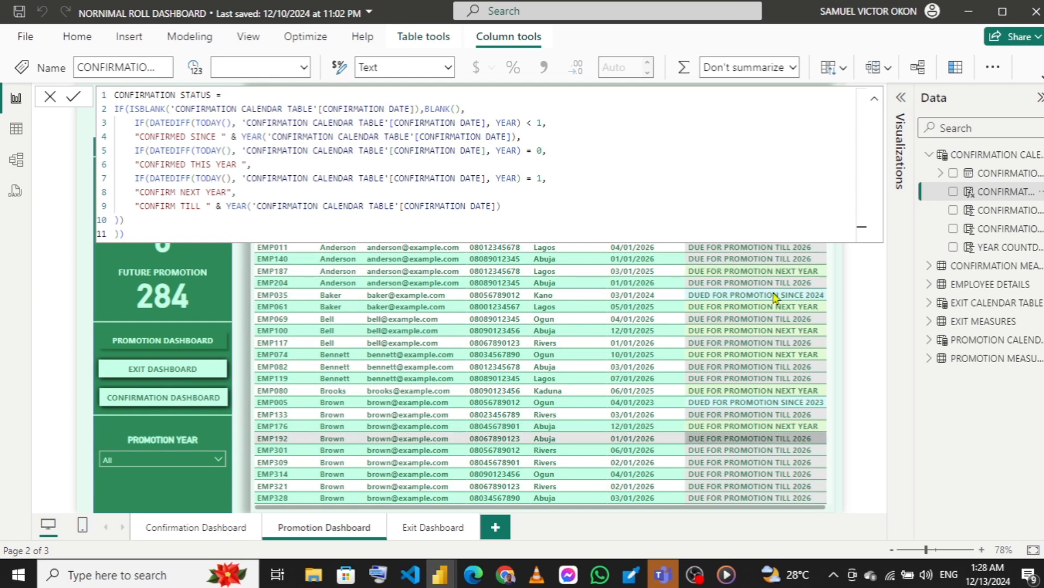
{"action": "left_click", "coordinate": [873, 98]}
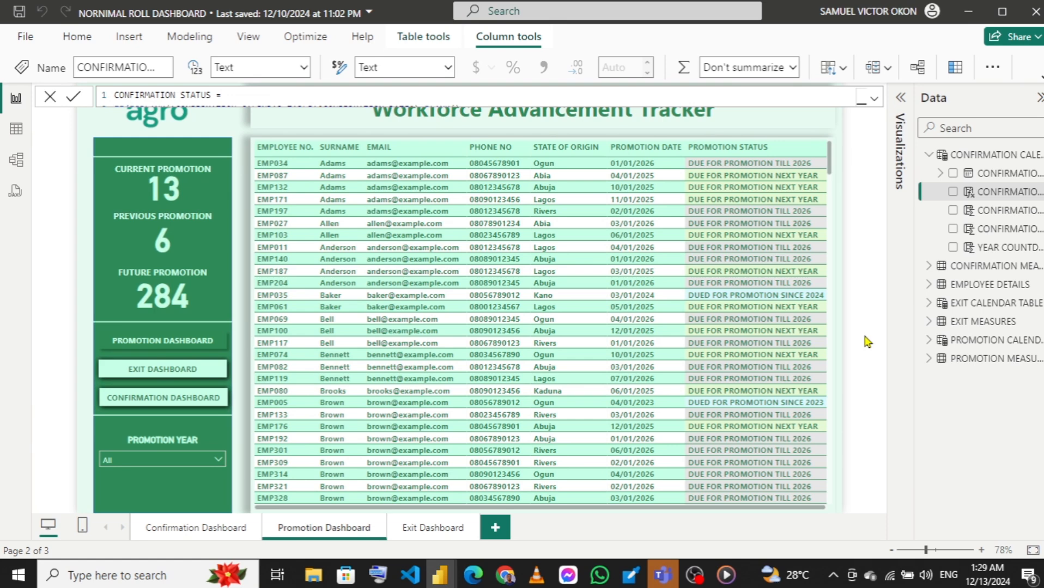
{"action": "left_click", "coordinate": [872, 101]}
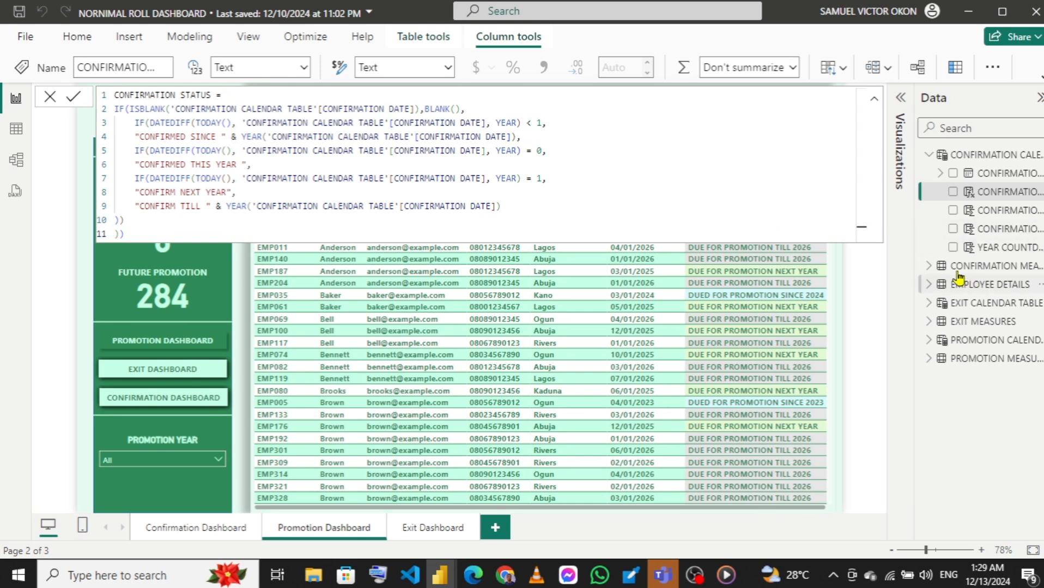
Step: Copy the complete DAX formula of the PROMOTION STATUS column in the dashboard report's promotion calendar table
{"action": "left_click", "coordinate": [927, 341]}
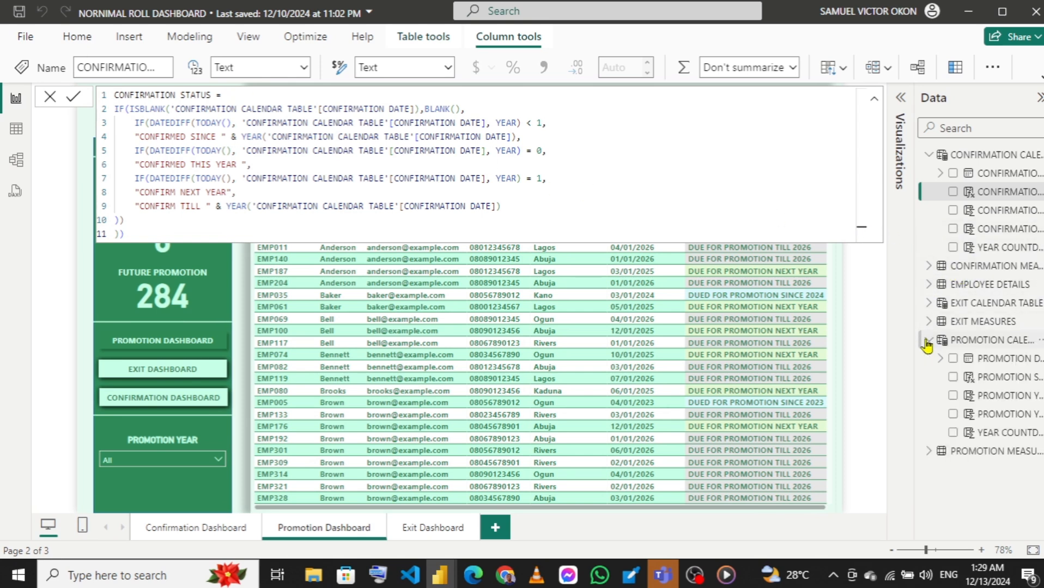
{"action": "left_click", "coordinate": [997, 378]}
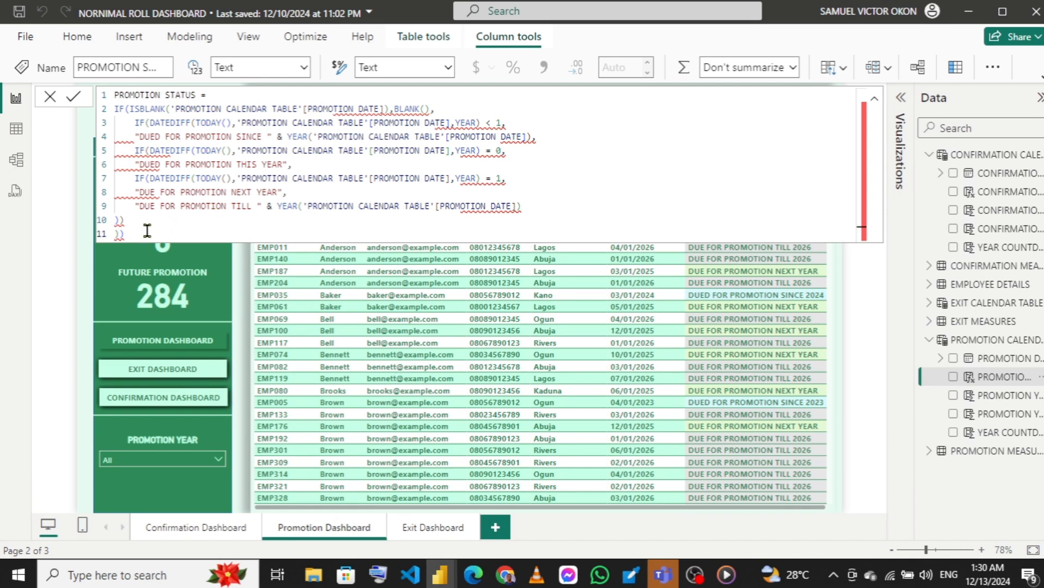
{"action": "left_click_drag", "start_coordinate": [131, 232], "coordinate": [104, 99]}
{"action": "key", "text": "ctrl+c"}
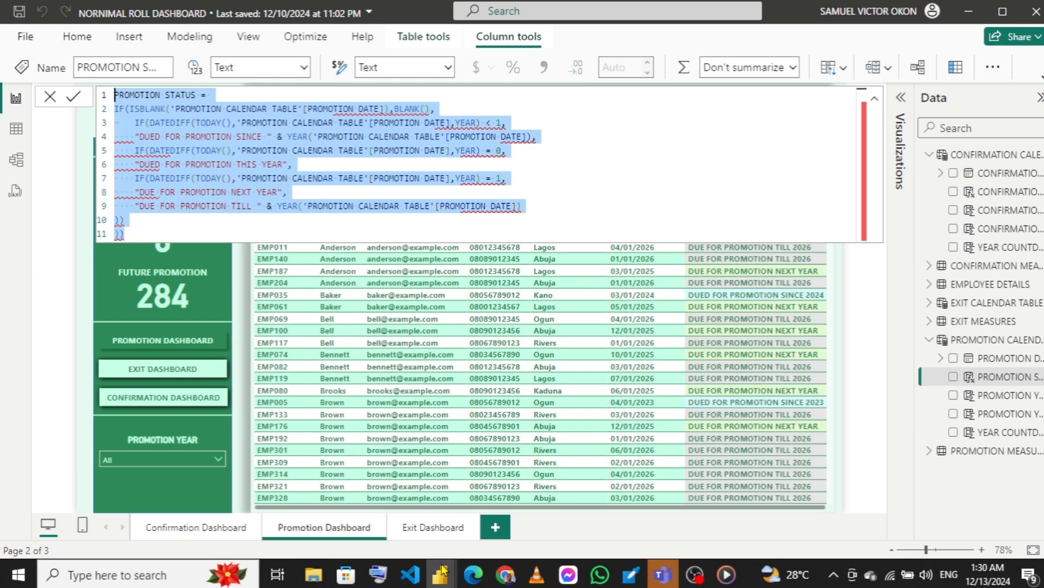
Step: Switch to the norminal roll report and add a calculated column to PROMOTION CALENDAR TABLE using the copied PROMOTION STATUS formula
{"action": "mouse_move", "coordinate": [441, 573]}
{"action": "left_click", "coordinate": [498, 519]}
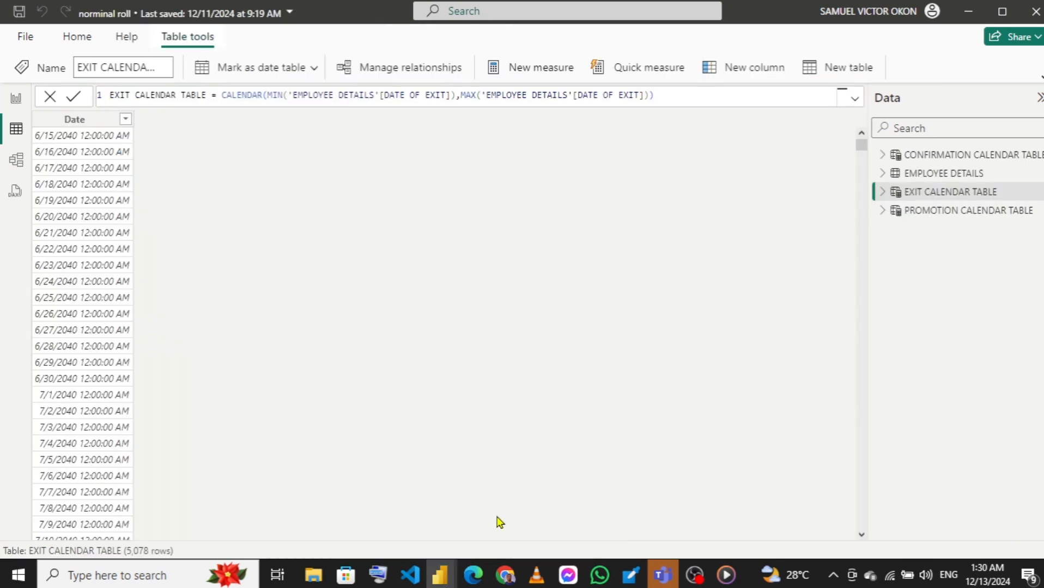
{"action": "left_click", "coordinate": [881, 212]}
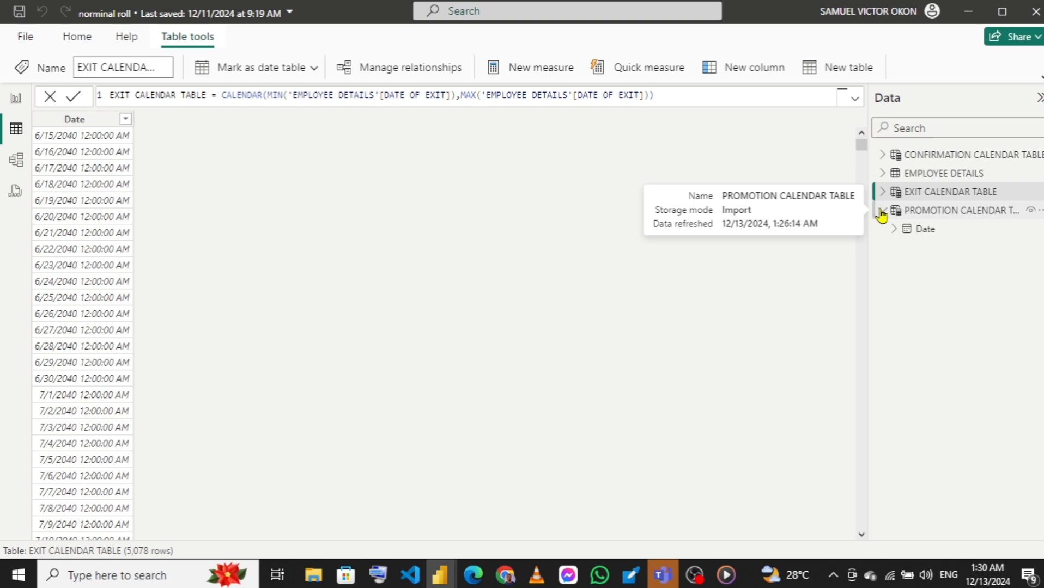
{"action": "left_click", "coordinate": [935, 216]}
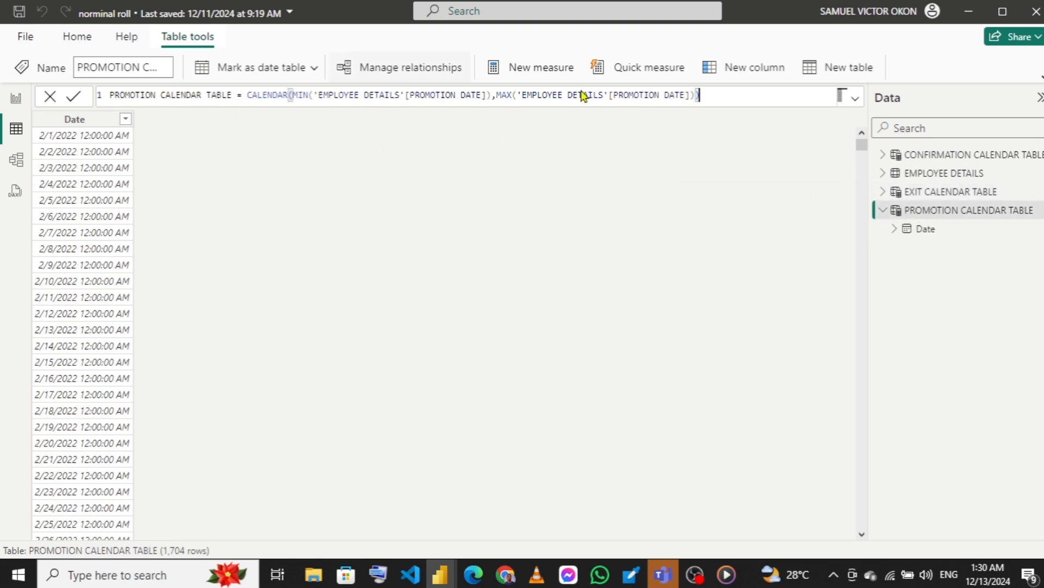
{"action": "left_click", "coordinate": [741, 67]}
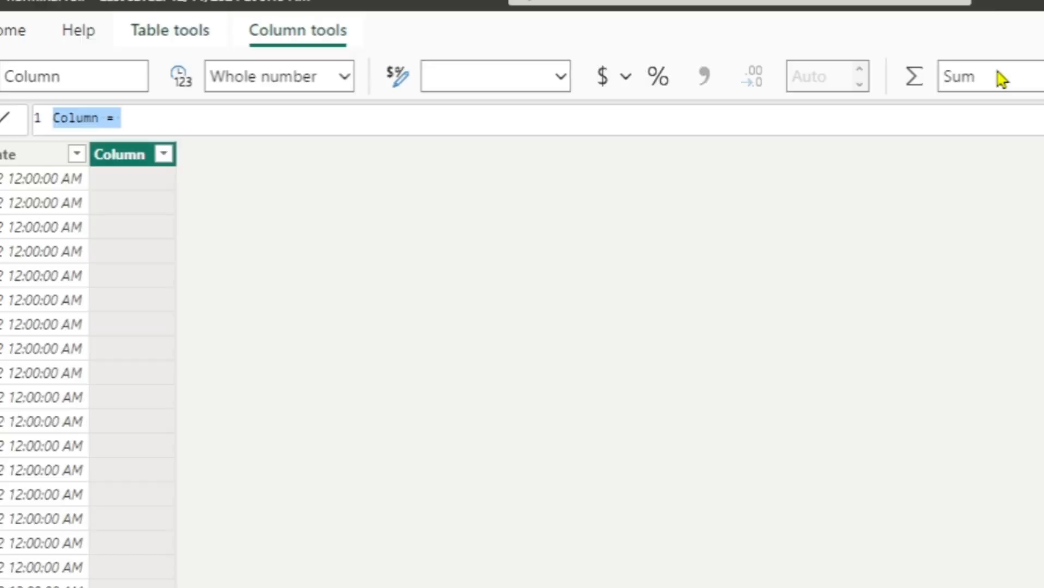
{"action": "key", "text": "ctrl+v"}
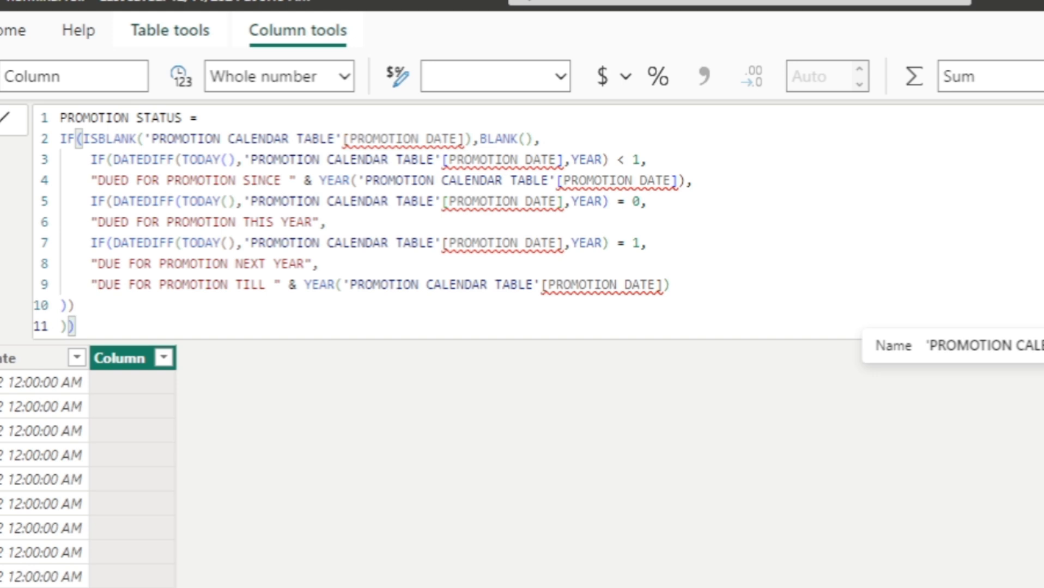
{"action": "key", "text": "Return"}
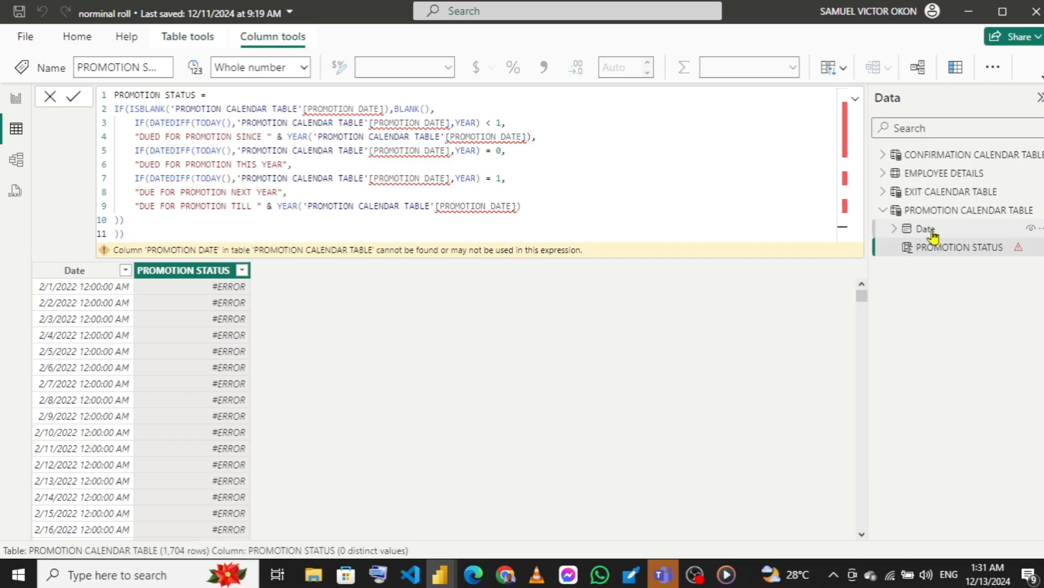
Step: Rename the Date column of PROMOTION CALENDAR TABLE to PROMOTION DATE and display the PROMOTION STATUS column's formula
{"action": "right_click", "coordinate": [930, 233]}
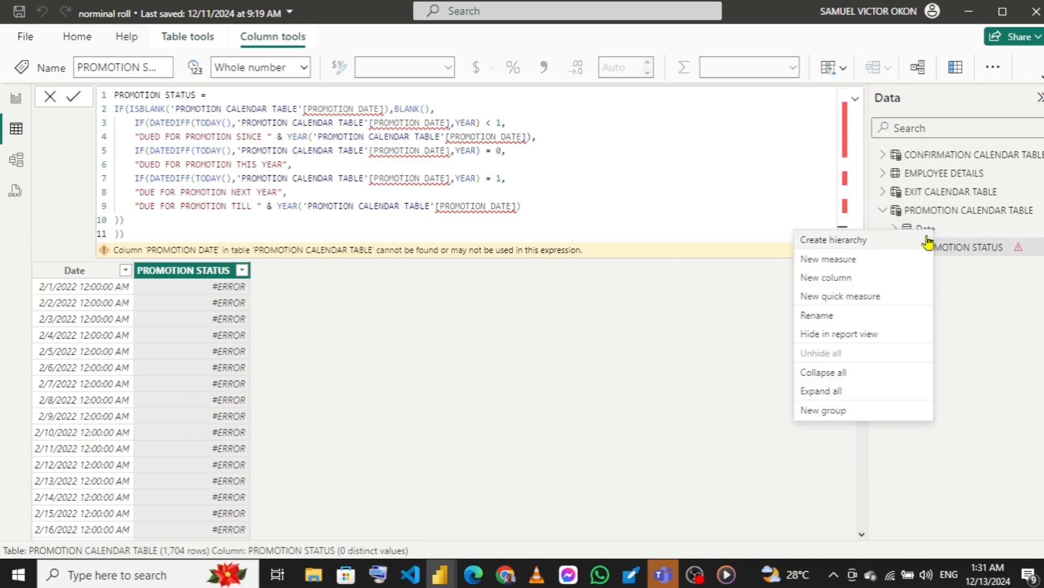
{"action": "left_click", "coordinate": [832, 318]}
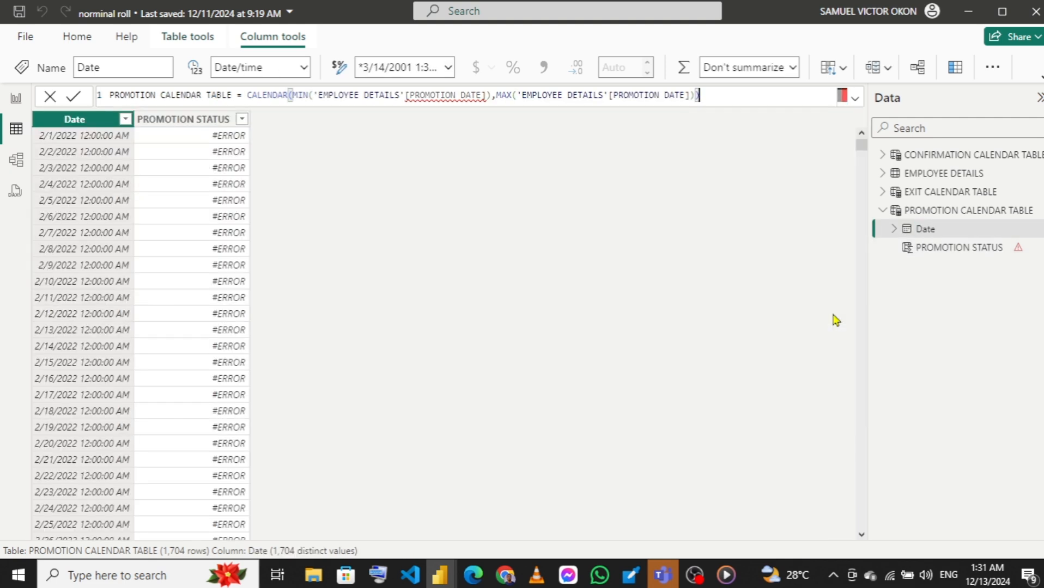
{"action": "type", "text": "PRO"}
{"action": "key", "text": "BackSpace"}
{"action": "key", "text": "BackSpace"}
{"action": "key", "text": "BackSpace"}
{"action": "right_click", "coordinate": [948, 234]}
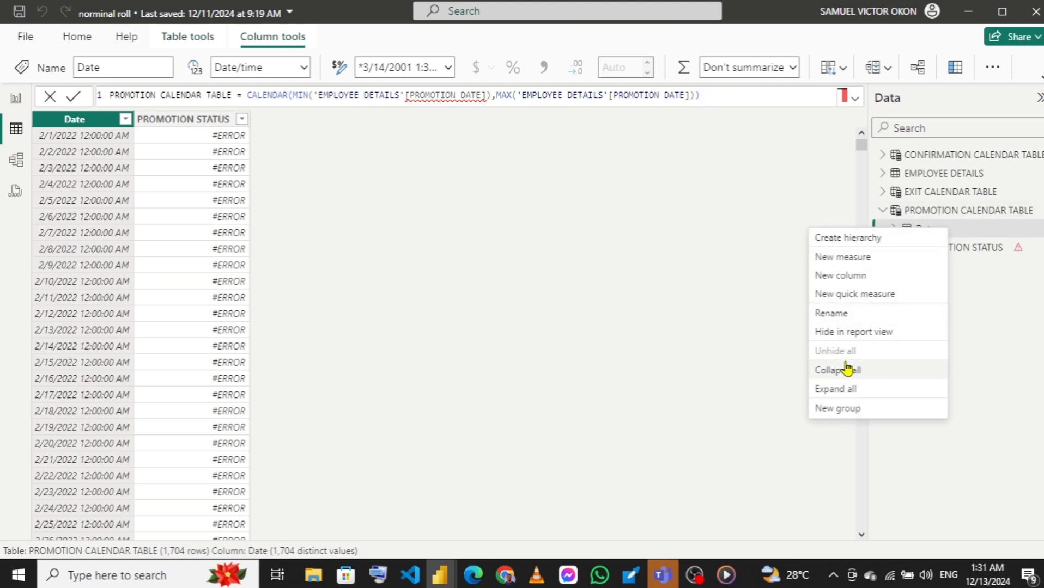
{"action": "left_click", "coordinate": [835, 315]}
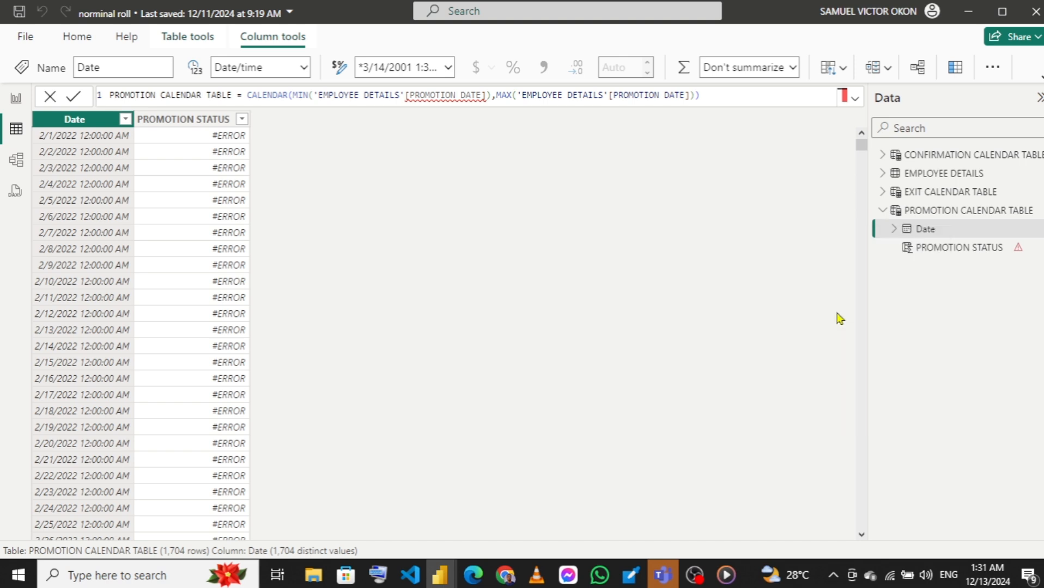
{"action": "type", "text": "P"}
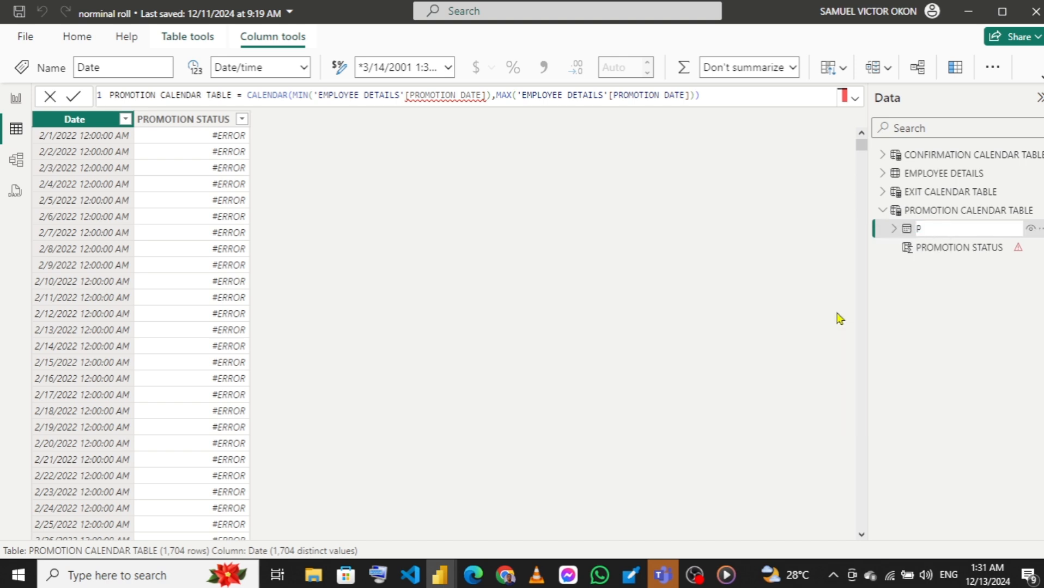
{"action": "type", "text": "ROMOTION DATE"}
{"action": "key", "text": "Return"}
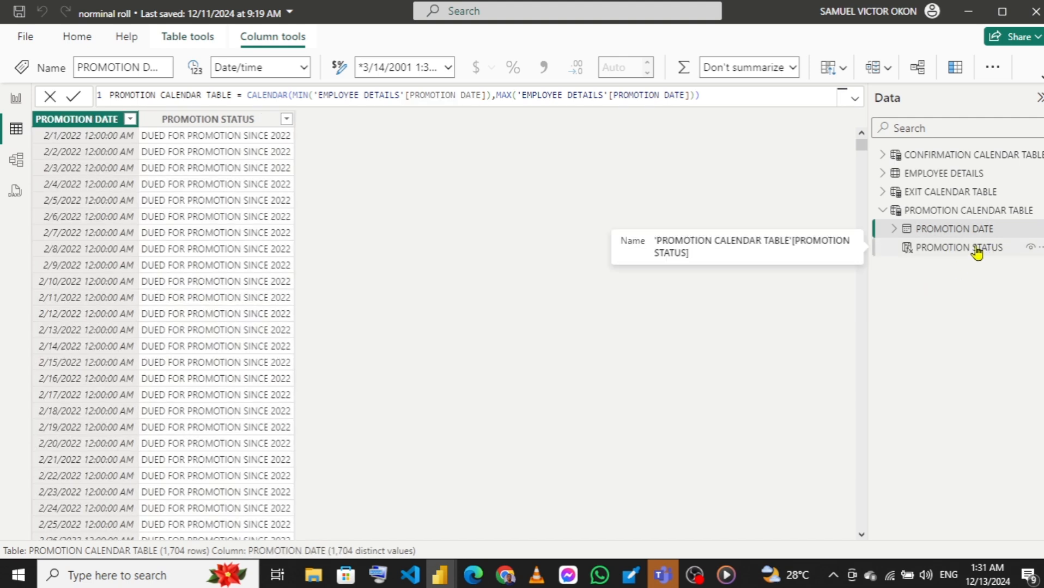
{"action": "left_click", "coordinate": [977, 251]}
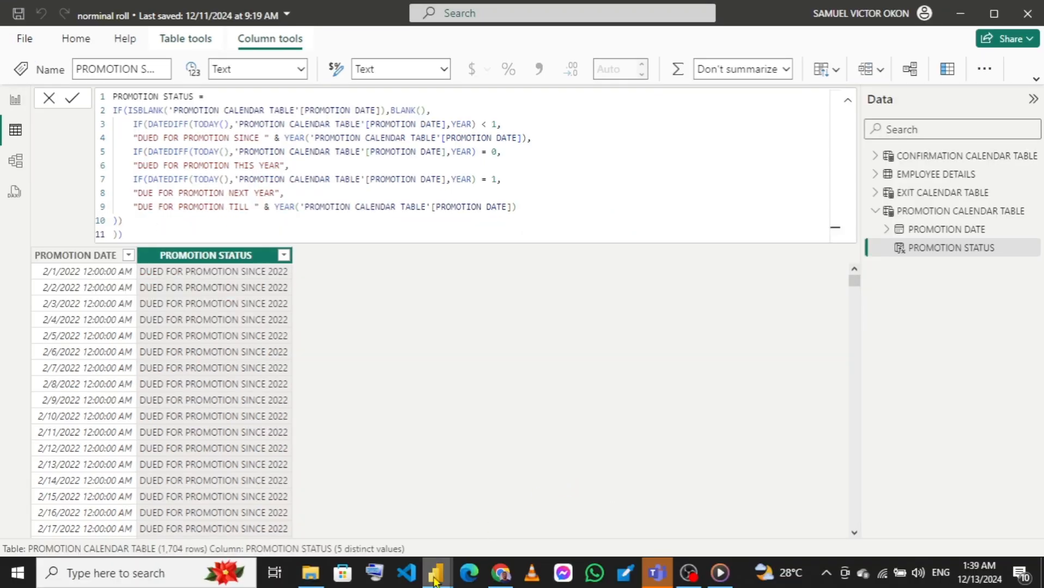
Step: Switch to the NORNIMAL ROLL DASHBOARD report and copy the whole PROMOTION YEAR formula from its promotion calendar table
{"action": "mouse_move", "coordinate": [436, 574]}
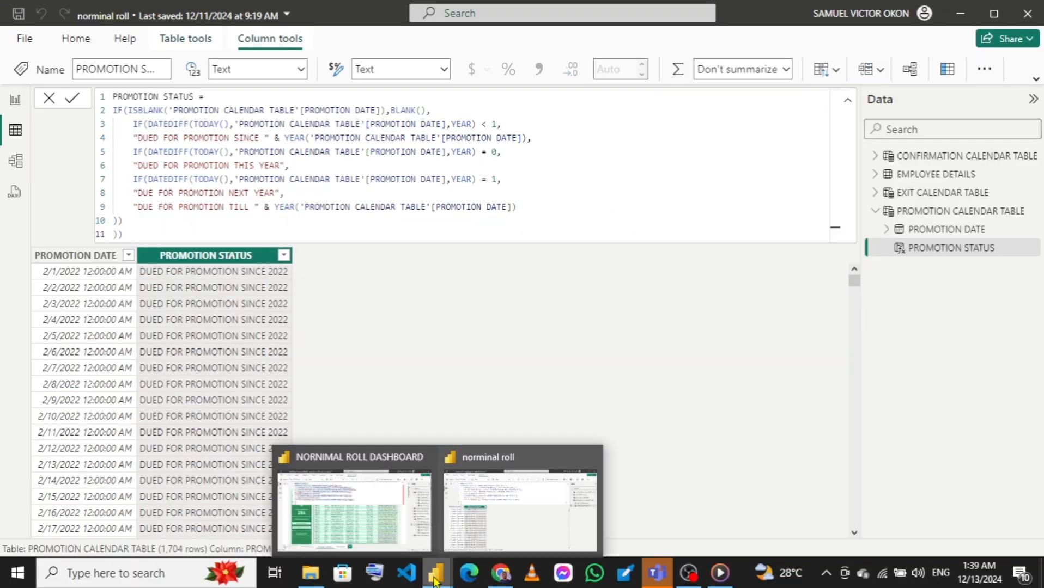
{"action": "left_click", "coordinate": [383, 497]}
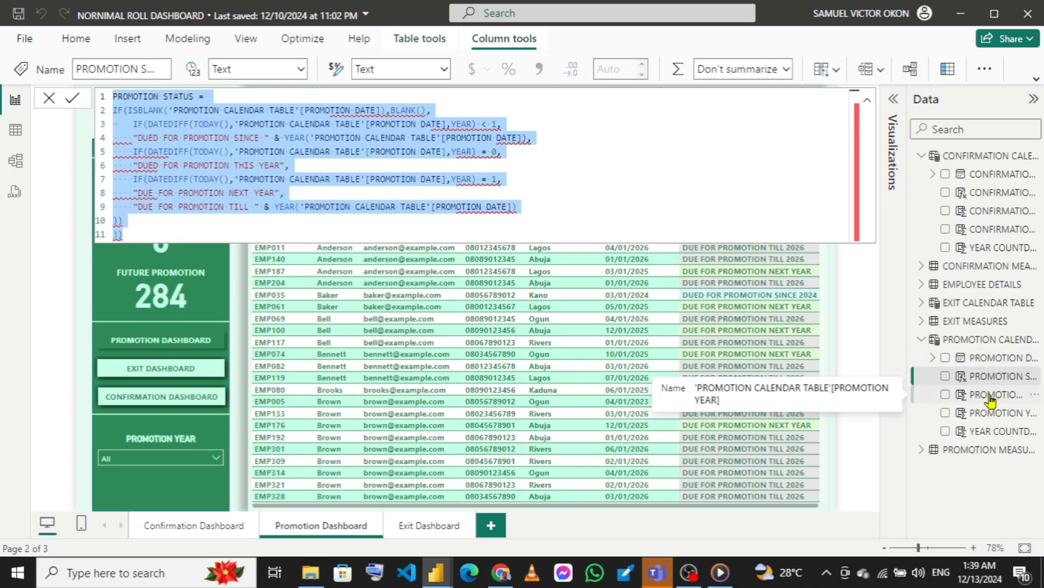
{"action": "left_click", "coordinate": [989, 398]}
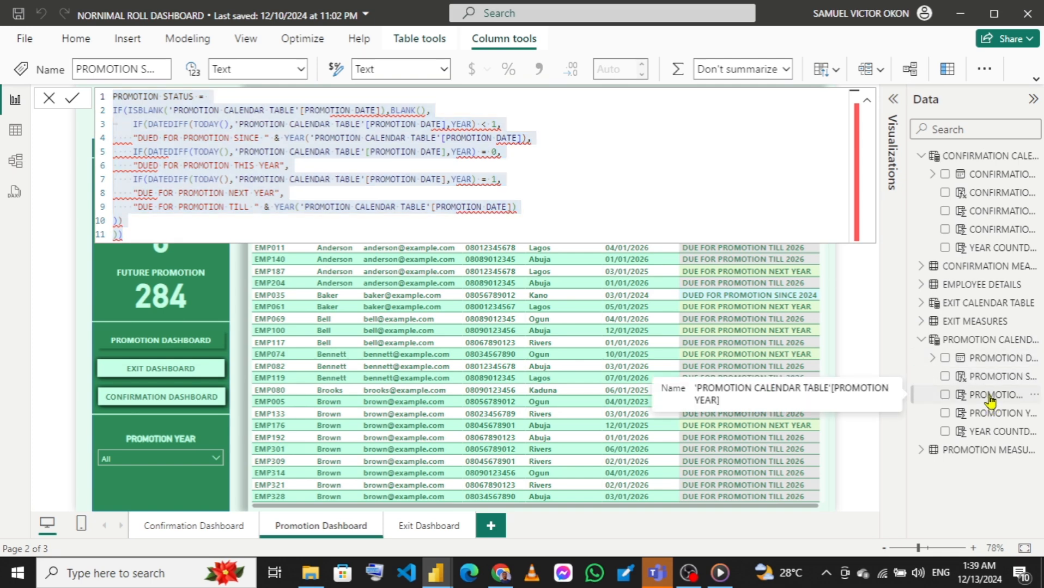
{"action": "left_click", "coordinate": [990, 398]}
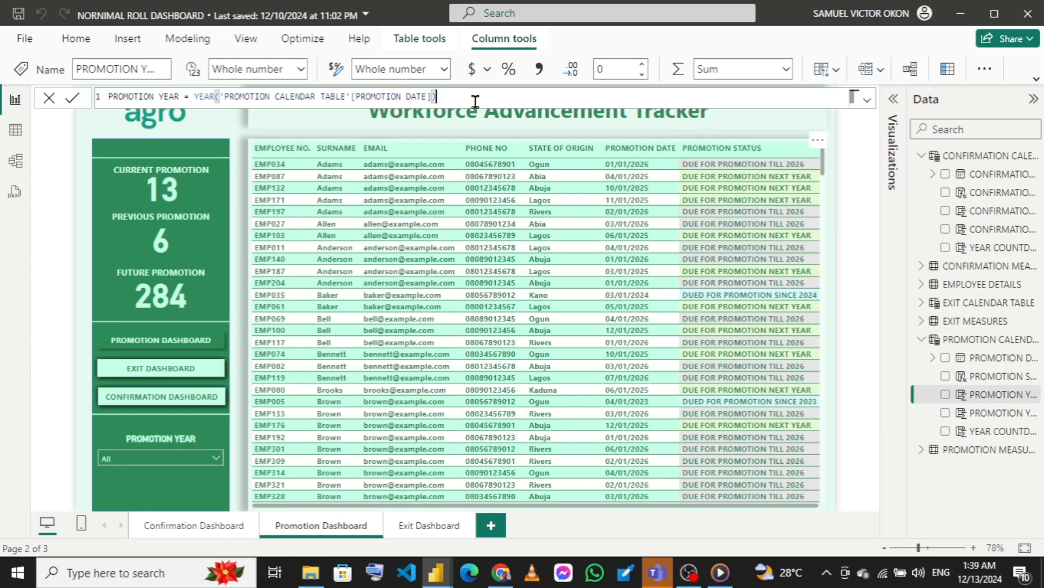
{"action": "key", "text": "ctrl+a"}
{"action": "key", "text": "ctrl+c"}
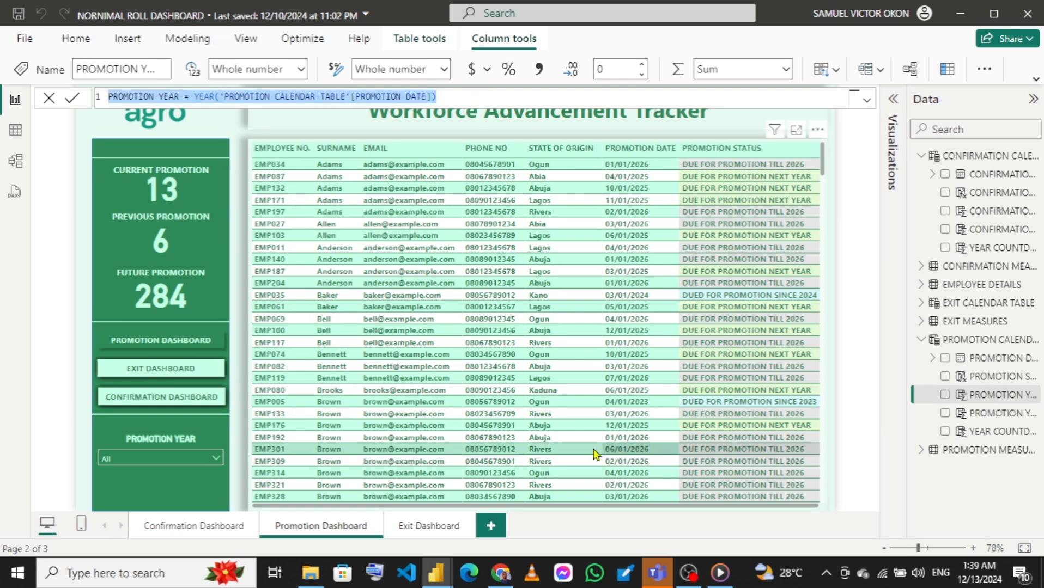
Step: Back in the norminal roll report, add the column PROMOTION YEAR = YEAR('PROMOTION CALENDAR TABLE'[PROMOTION DATE]) to the promotion calendar table
{"action": "mouse_move", "coordinate": [439, 574]}
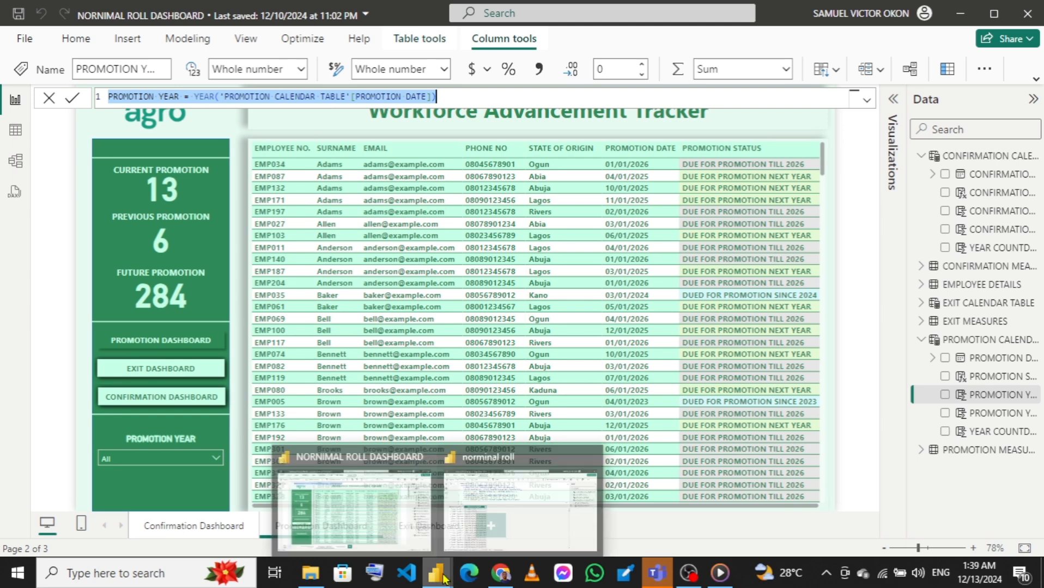
{"action": "left_click", "coordinate": [515, 501]}
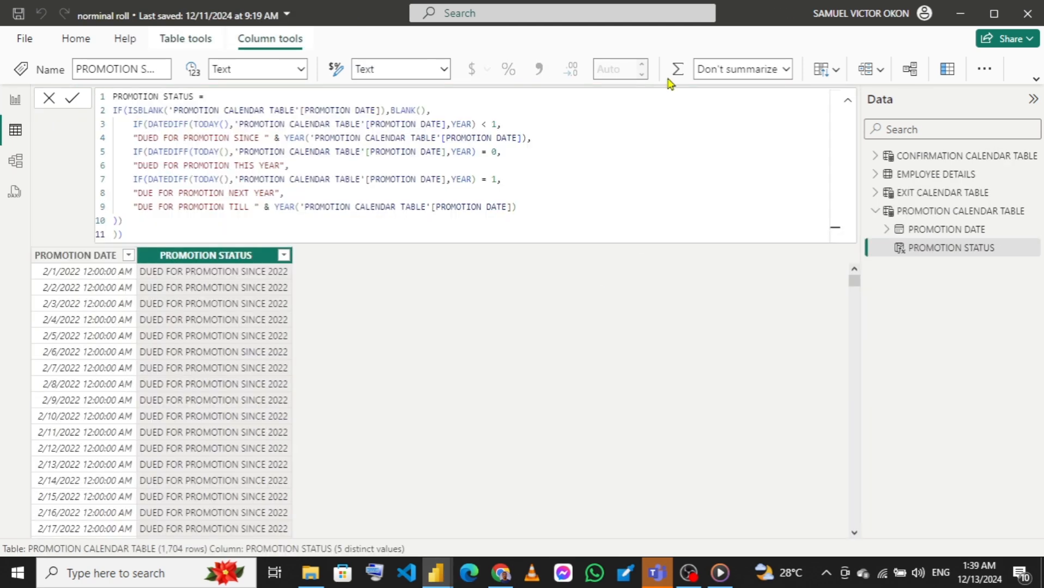
{"action": "left_click", "coordinate": [947, 70]}
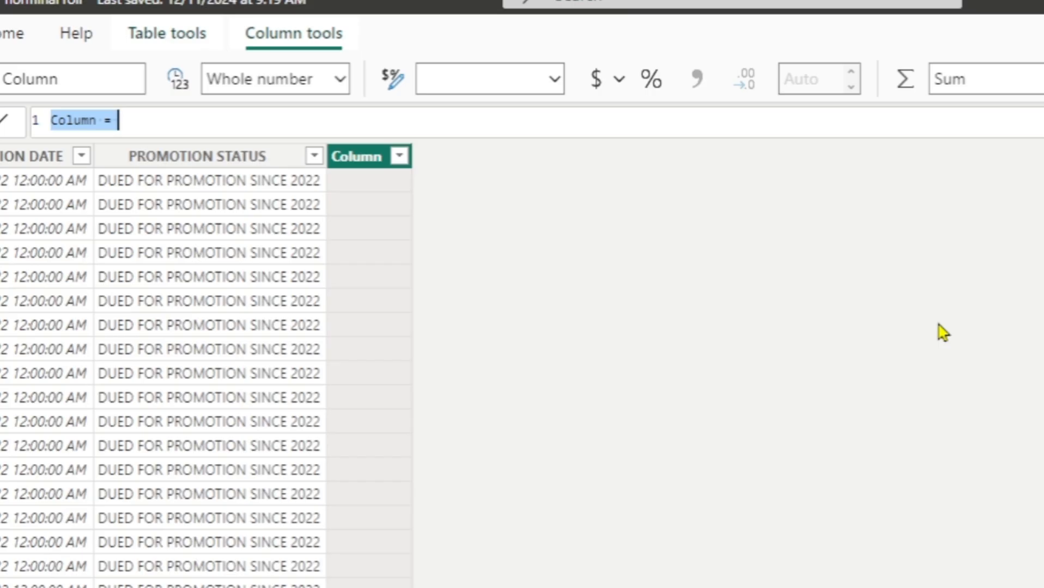
{"action": "key", "text": "ctrl+v"}
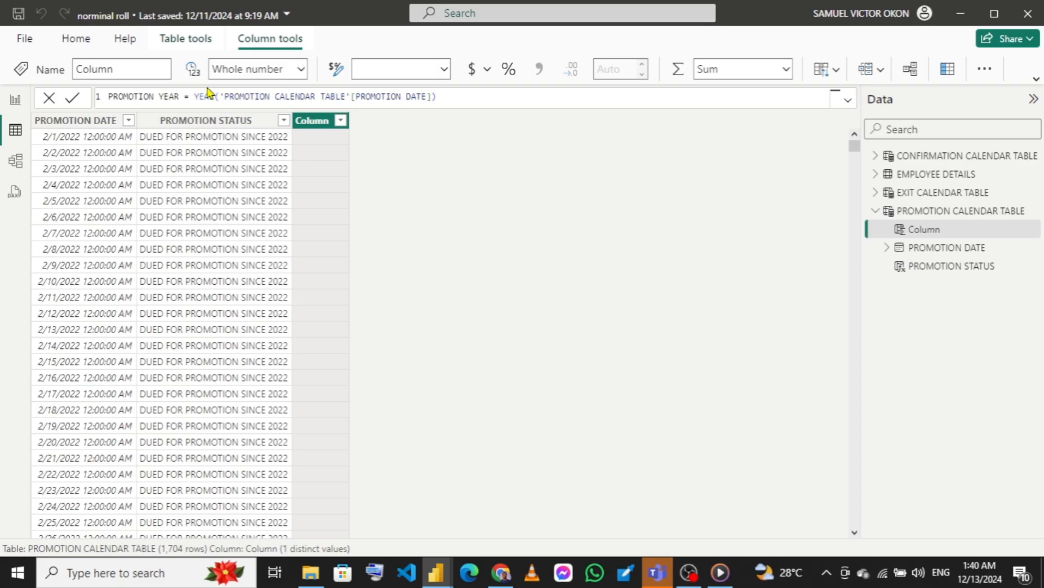
{"action": "key", "text": "Return"}
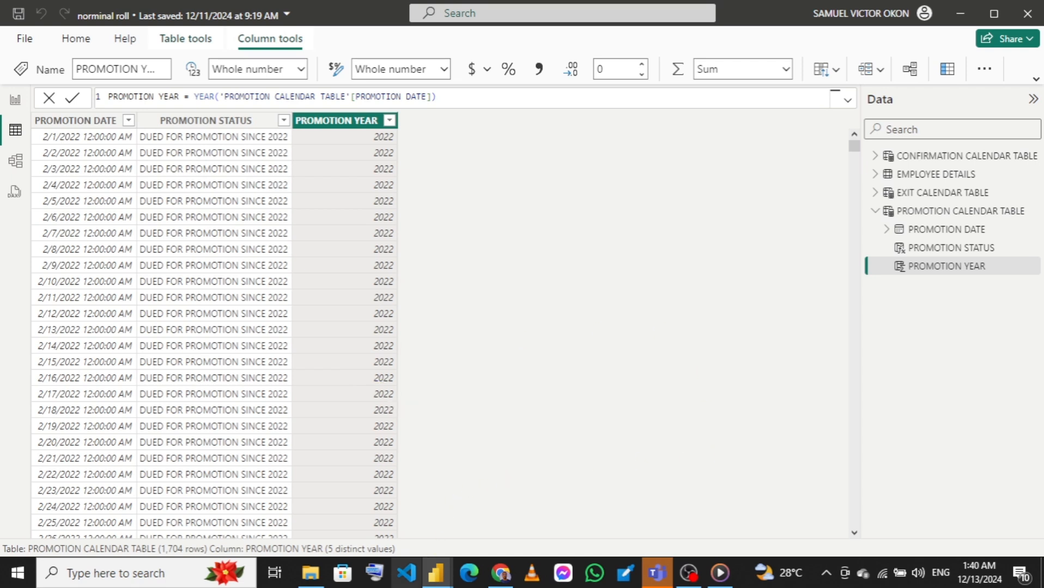
Step: Return to the NORNIMAL ROLL DASHBOARD report and copy the complete PROMOTION YEAR COUNTDOWN formula from its promotion calendar table
{"action": "mouse_move", "coordinate": [436, 574]}
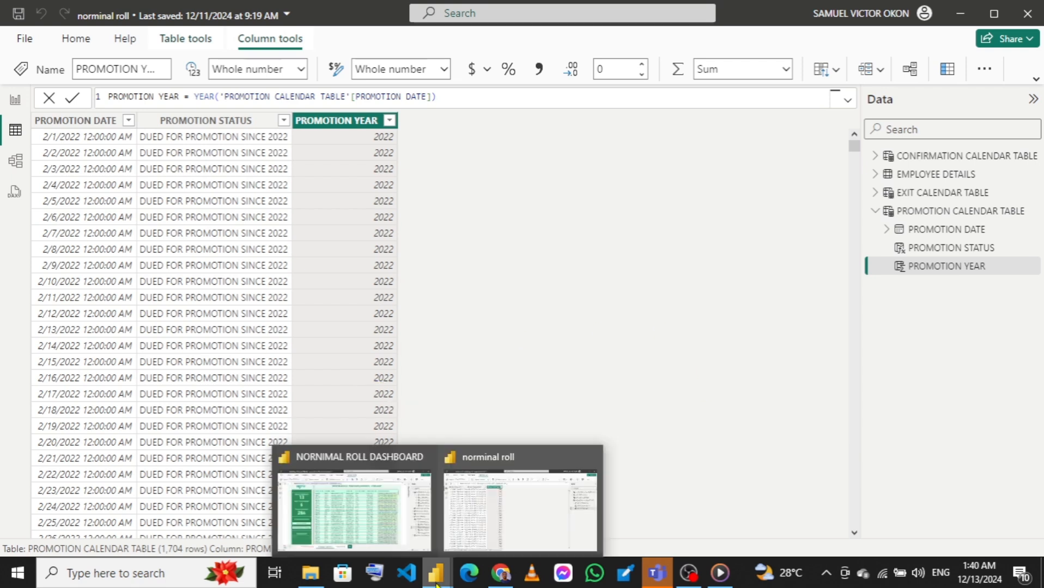
{"action": "left_click", "coordinate": [350, 496]}
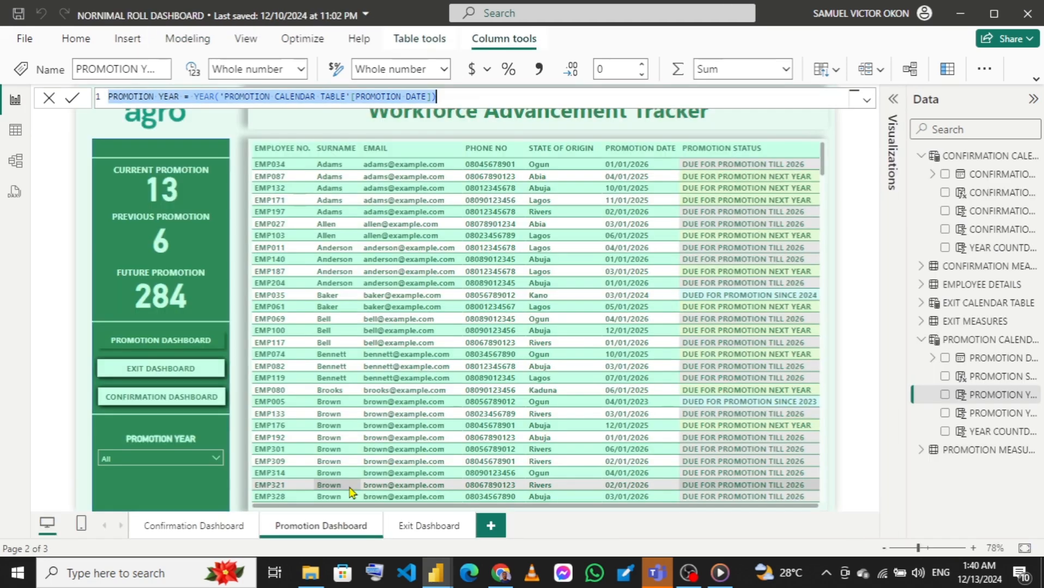
{"action": "left_click", "coordinate": [992, 415]}
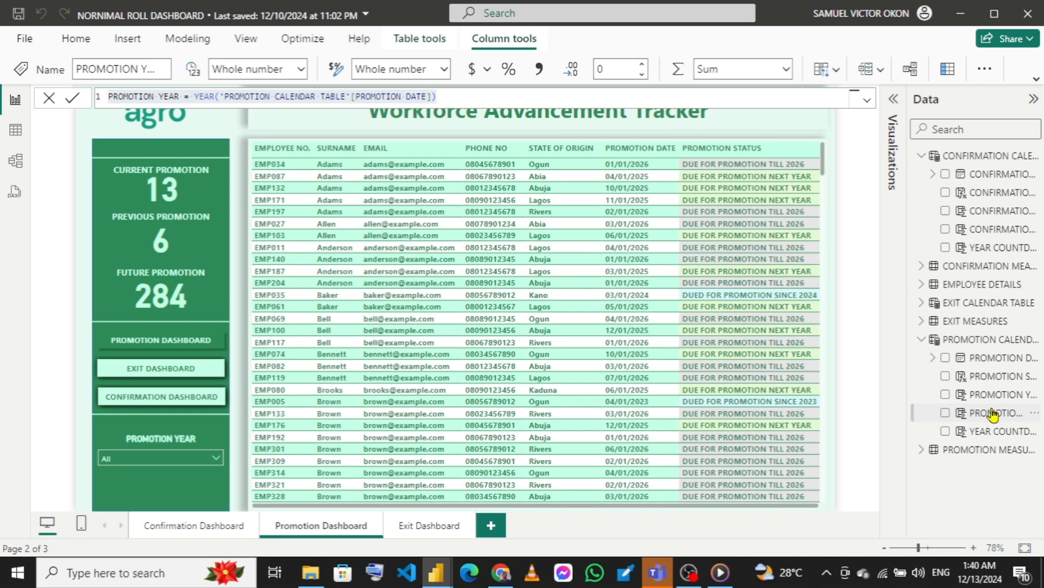
{"action": "left_click", "coordinate": [992, 415]}
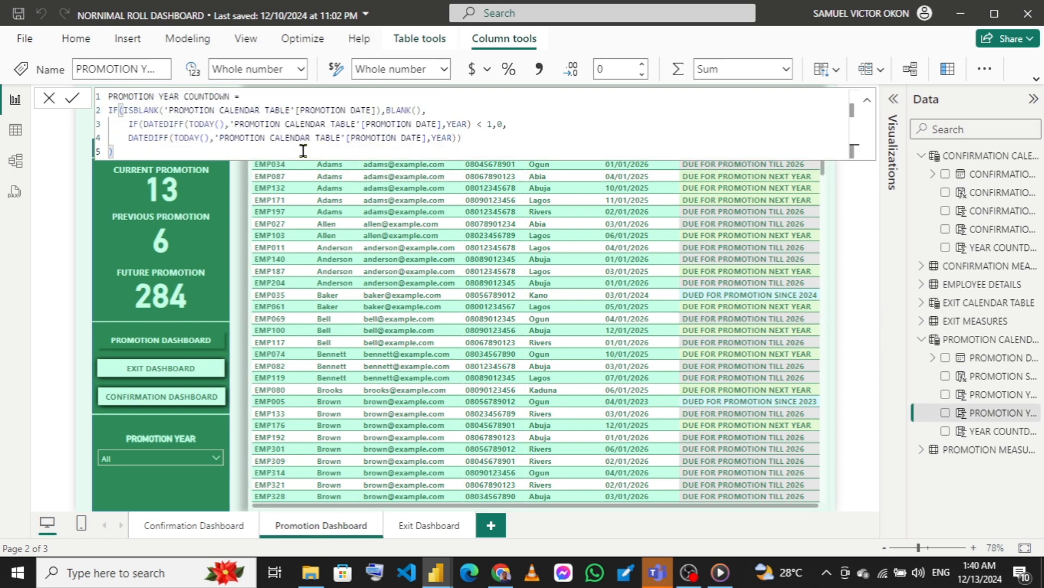
{"action": "key", "text": "ctrl+a"}
{"action": "key", "text": "ctrl+c"}
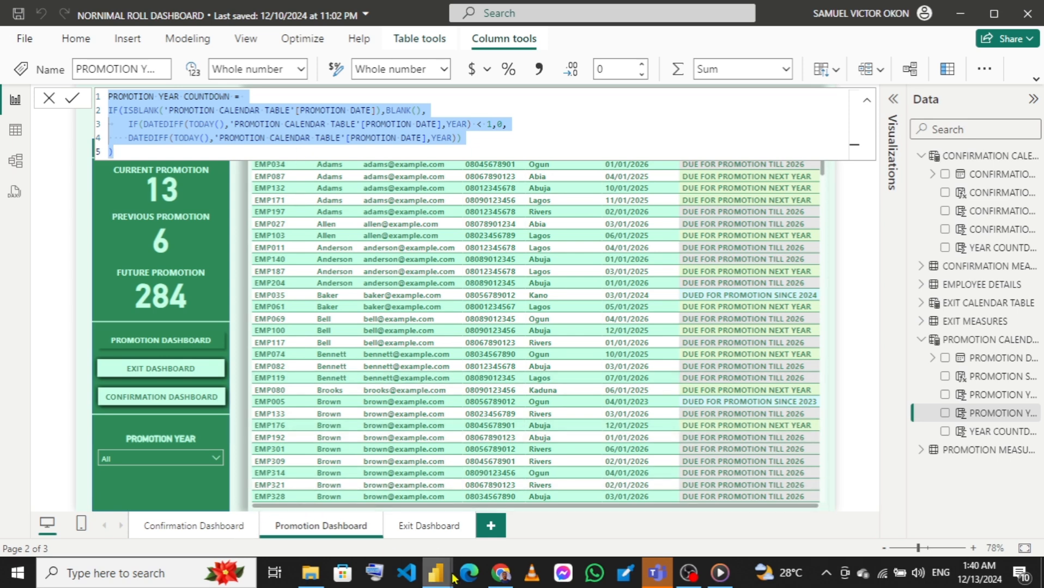
Step: In the norminal roll report, add a calculated column to PROMOTION CALENDAR TABLE using the copied PROMOTION YEAR COUNTDOWN formula
{"action": "mouse_move", "coordinate": [452, 578]}
{"action": "left_click", "coordinate": [511, 506]}
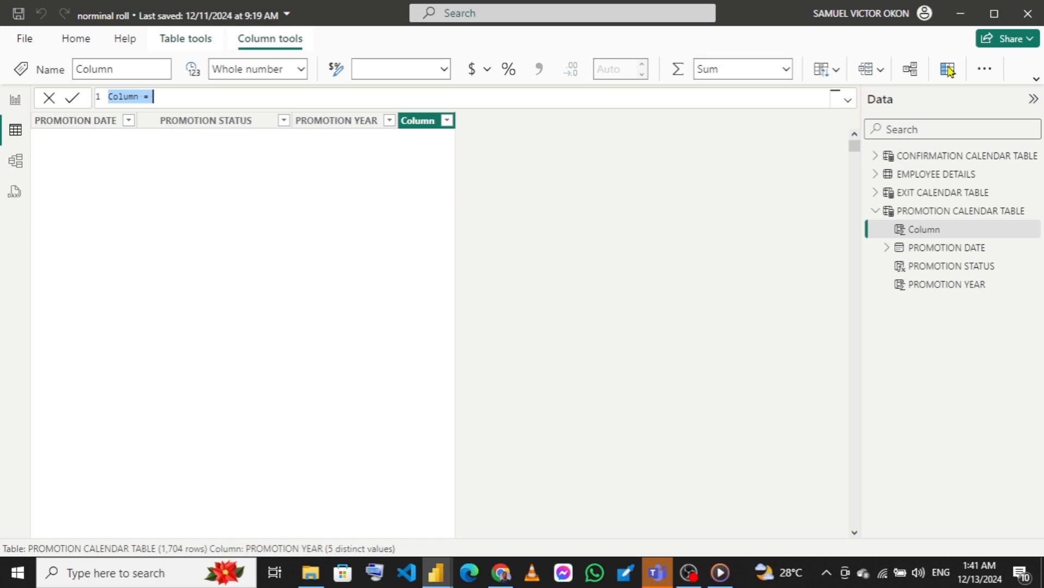
{"action": "key", "text": "ctrl+v"}
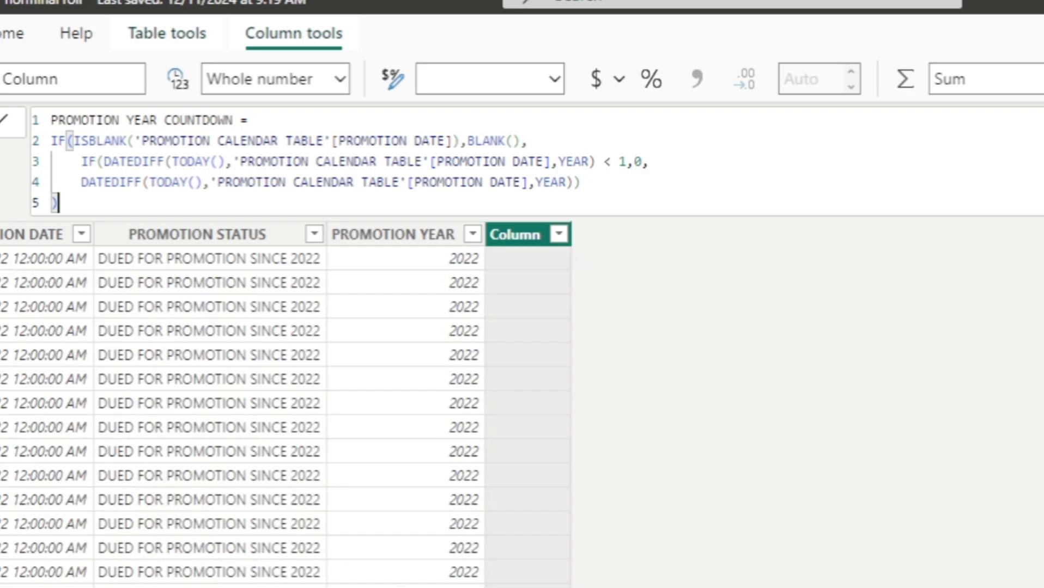
{"action": "key", "text": "Return"}
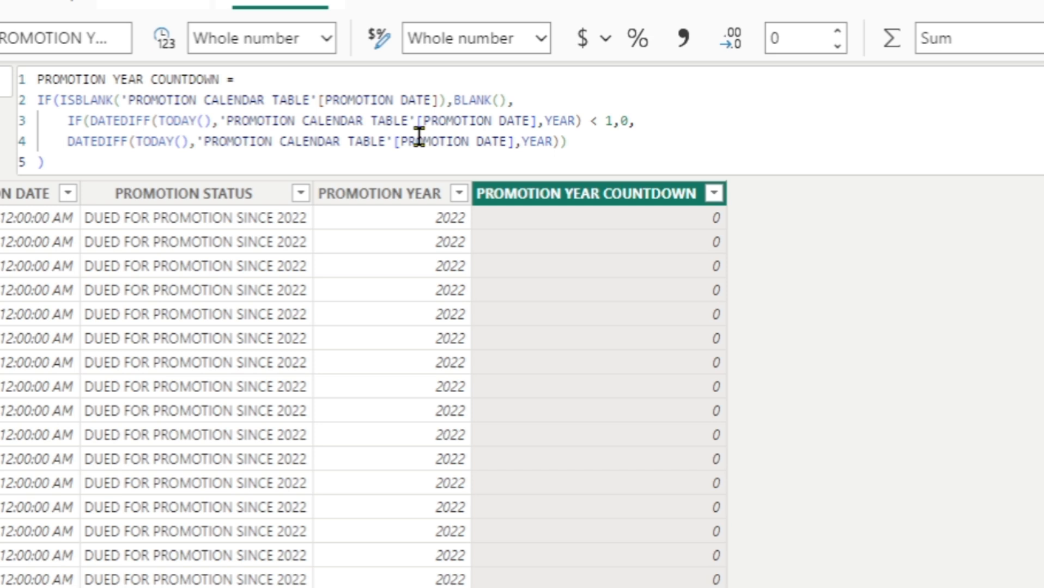
Step: Check the distinct values in the PROMOTION YEAR COUNTDOWN column's filter list and close it without filtering
{"action": "left_click", "coordinate": [713, 194]}
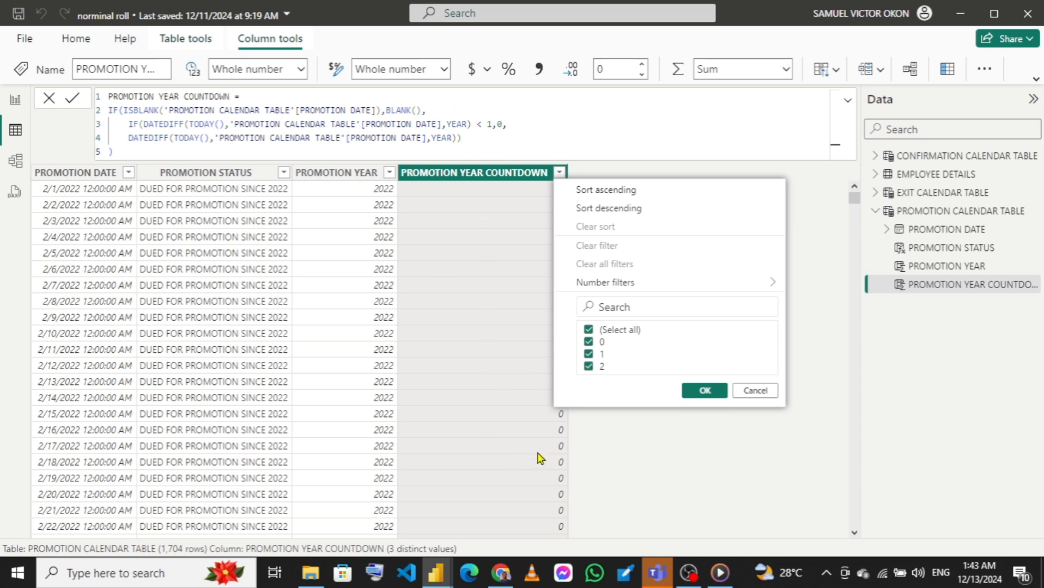
{"action": "left_click", "coordinate": [742, 396]}
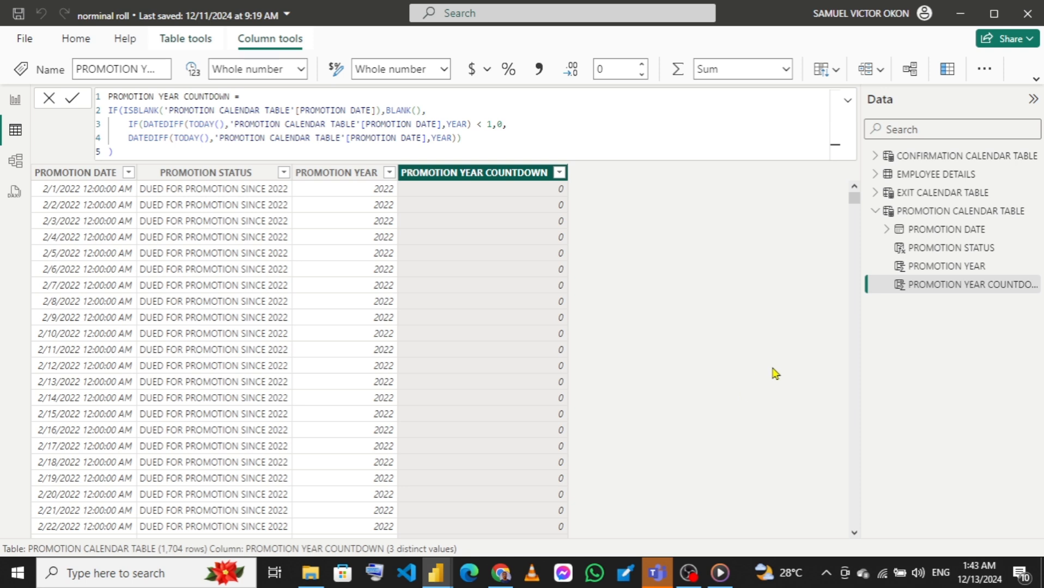
{"action": "mouse_move", "coordinate": [436, 573]}
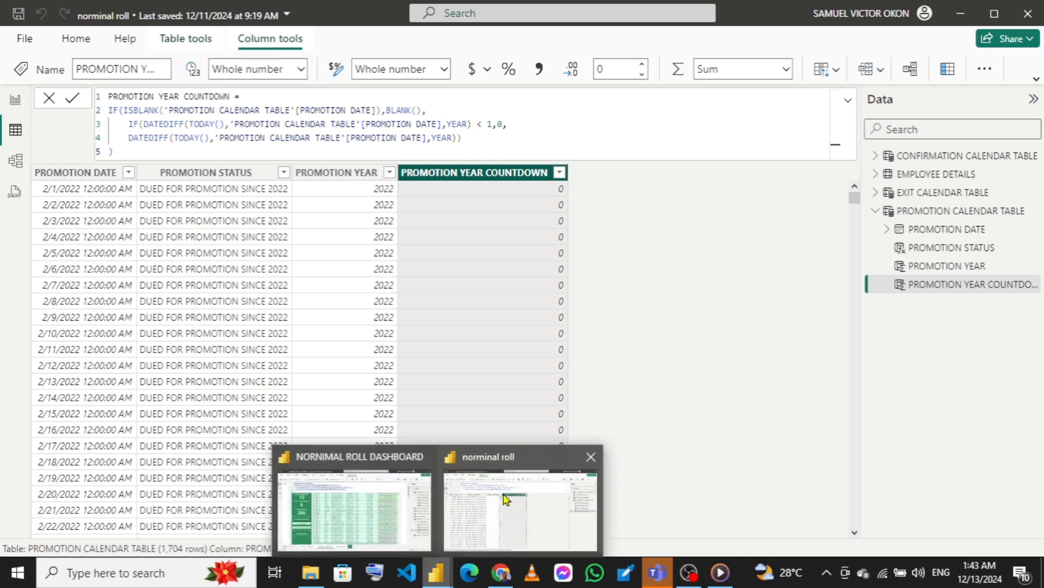
{"action": "left_click", "coordinate": [478, 484]}
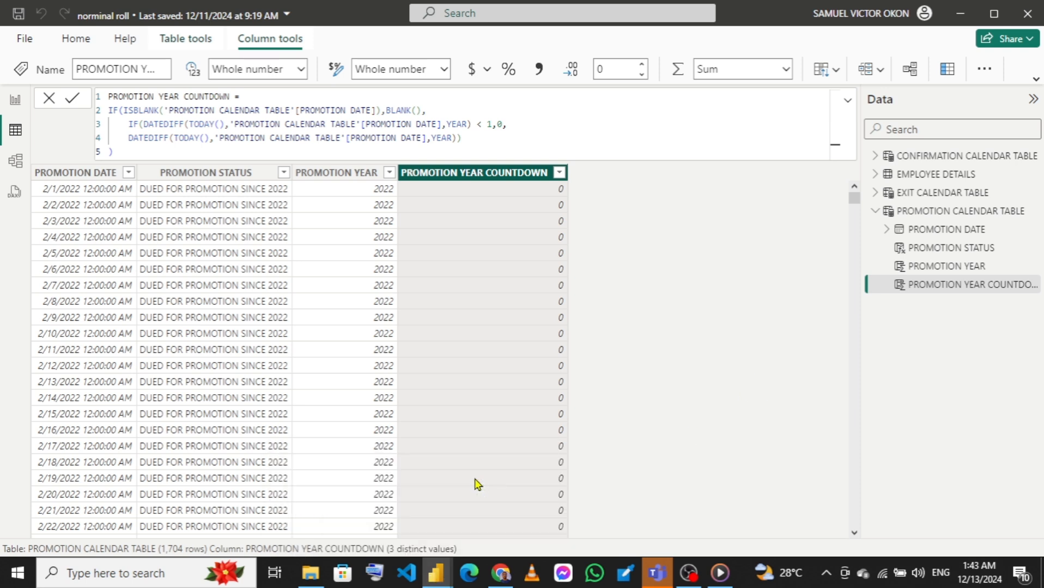
Step: Switch to the NORNIMAL ROLL DASHBOARD report and copy the complete YEAR COUNTDOWN formula from its promotion calendar table
{"action": "mouse_move", "coordinate": [433, 570]}
{"action": "left_click", "coordinate": [401, 523]}
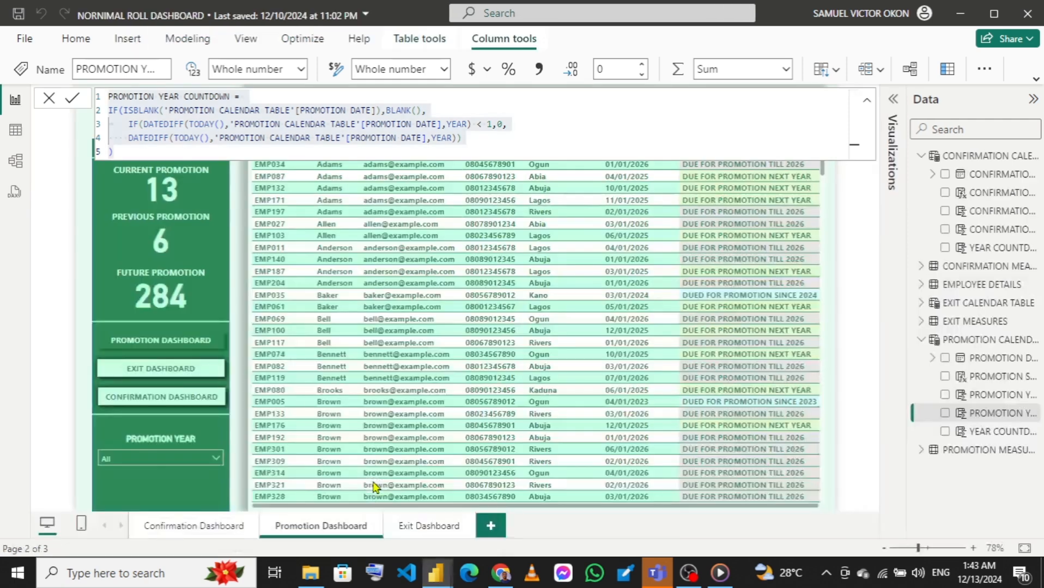
{"action": "key", "text": "ctrl+a"}
{"action": "left_click", "coordinate": [997, 436]}
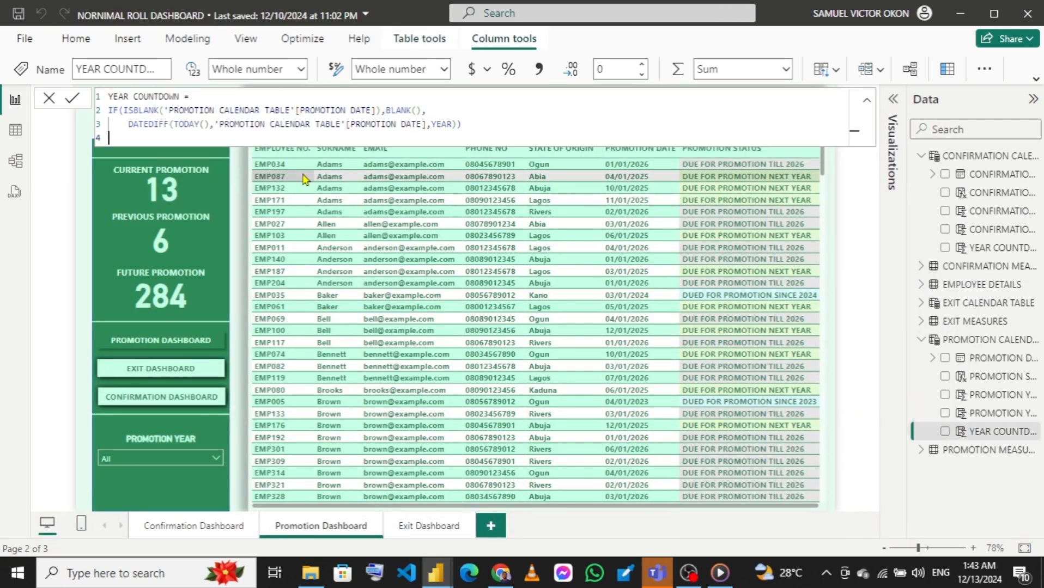
{"action": "double_click", "coordinate": [159, 125]}
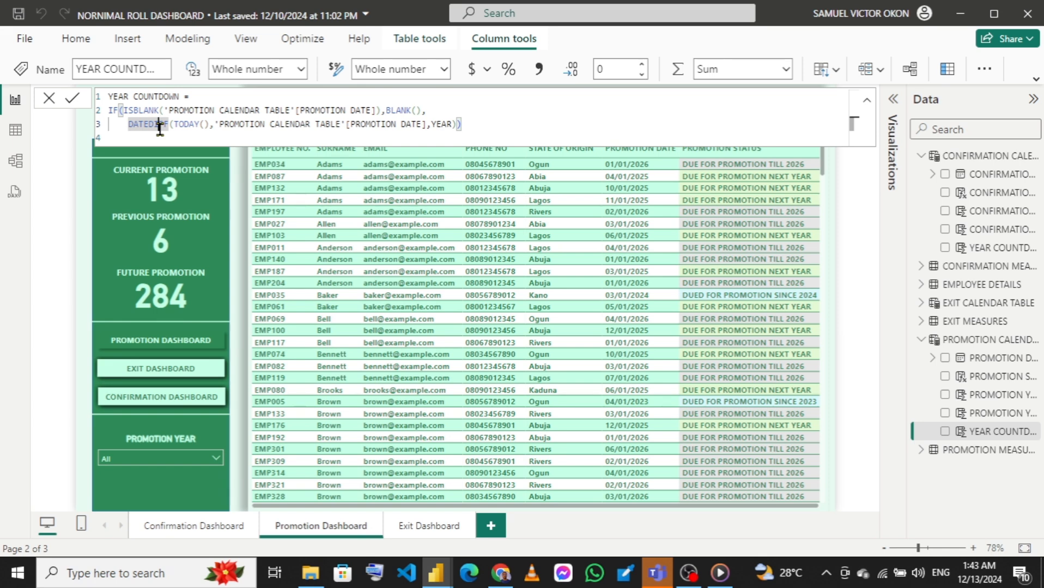
{"action": "key", "text": "ctrl+a"}
{"action": "key", "text": "ctrl+c"}
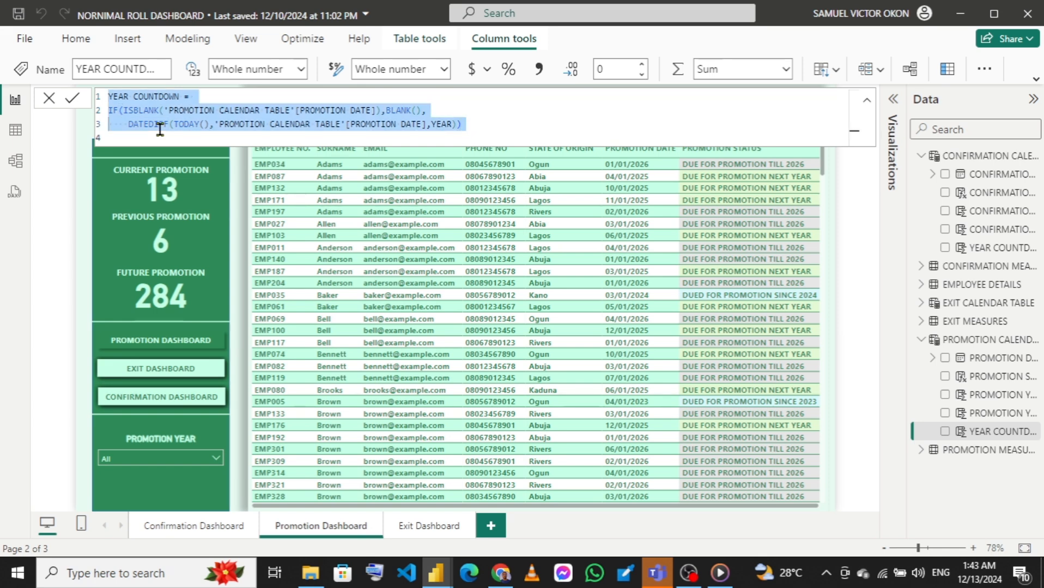
Step: In the norminal roll report, add a calculated column to PROMOTION CALENDAR TABLE using the copied YEAR COUNTDOWN formula, and collapse the table's field list
{"action": "mouse_move", "coordinate": [438, 573]}
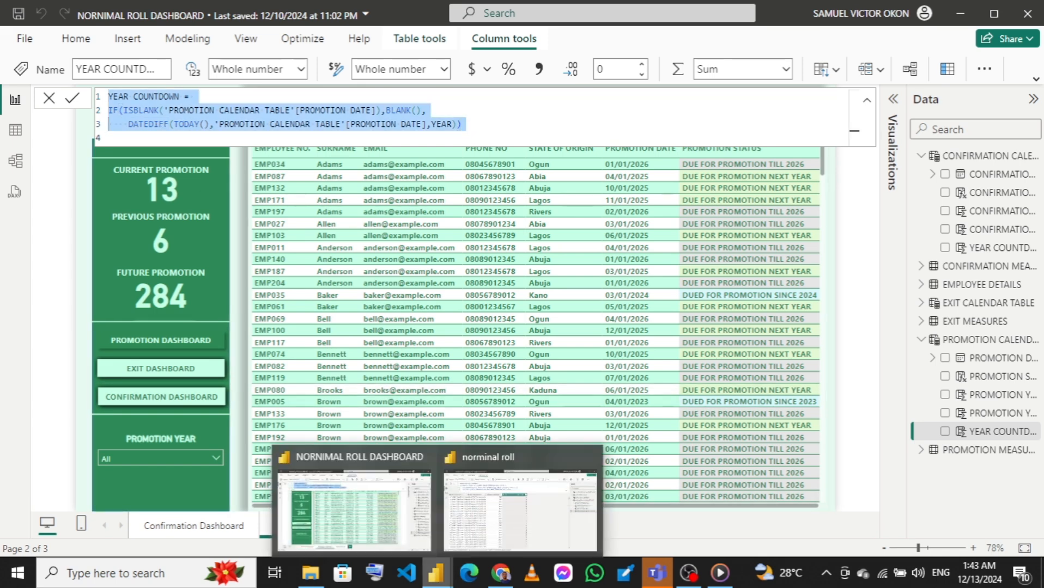
{"action": "left_click", "coordinate": [518, 501]}
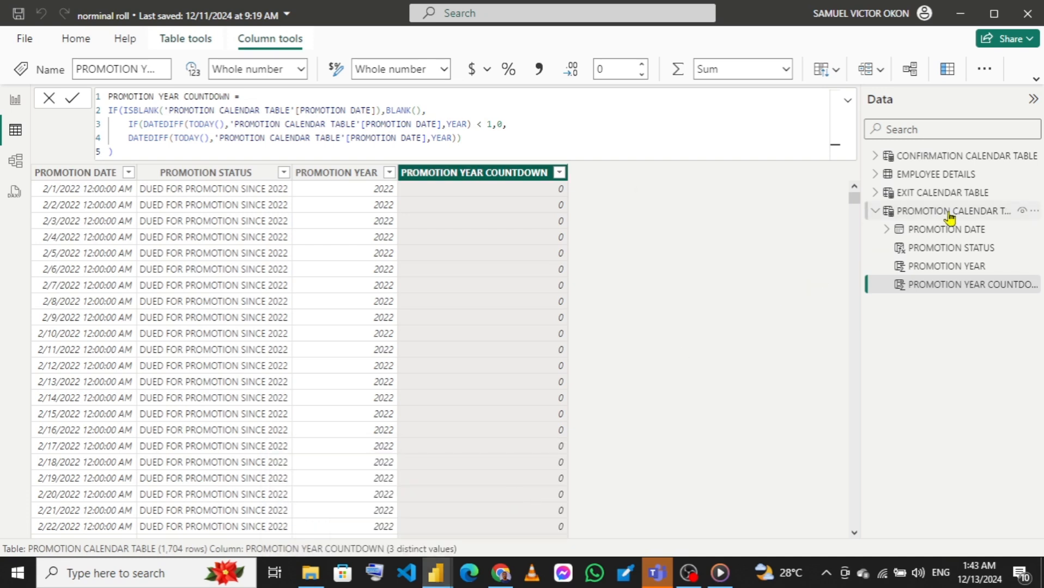
{"action": "left_click", "coordinate": [946, 75]}
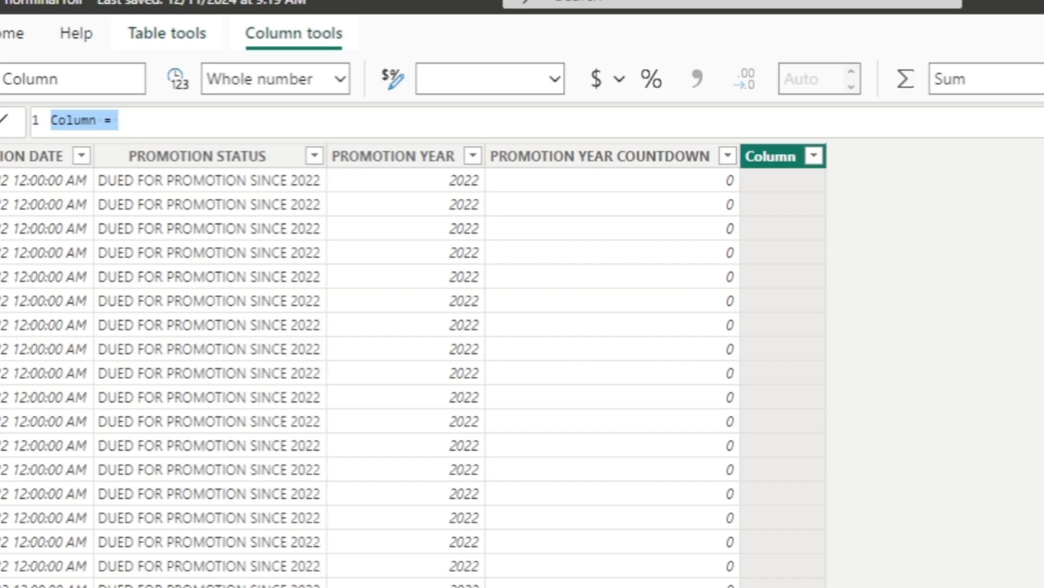
{"action": "key", "text": "ctrl+v"}
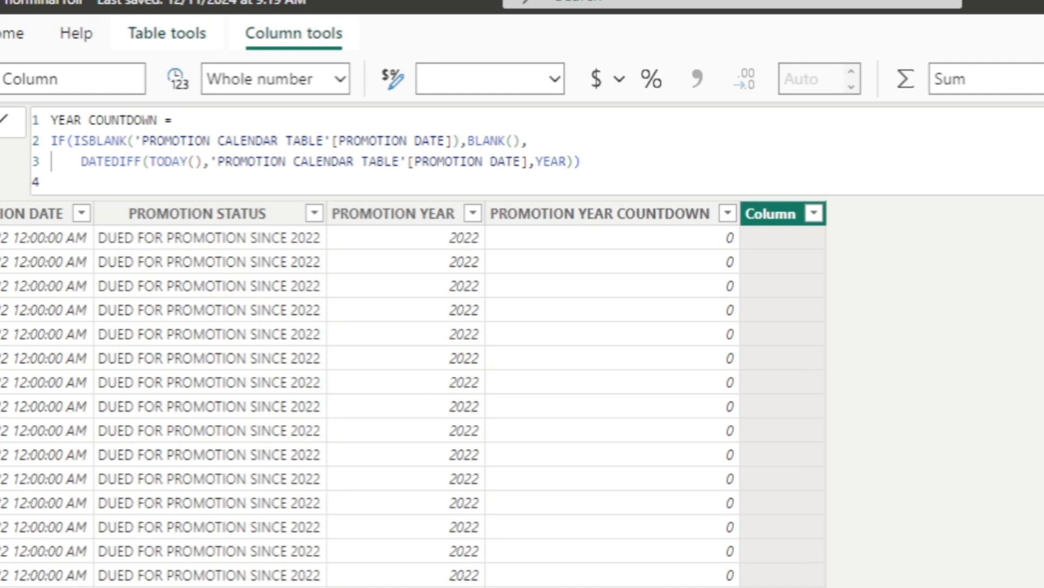
{"action": "key", "text": "Return"}
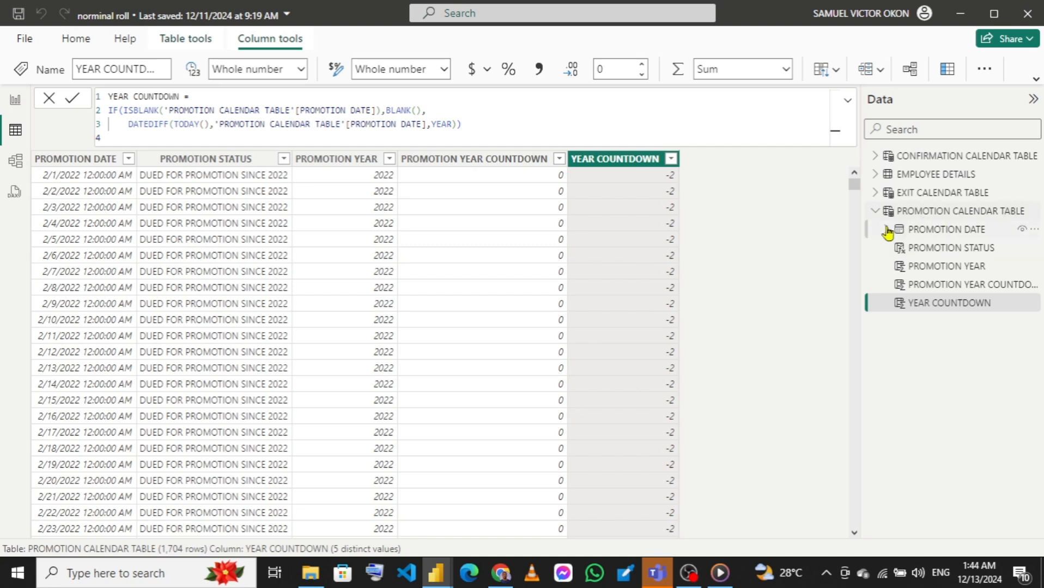
{"action": "left_click", "coordinate": [872, 212]}
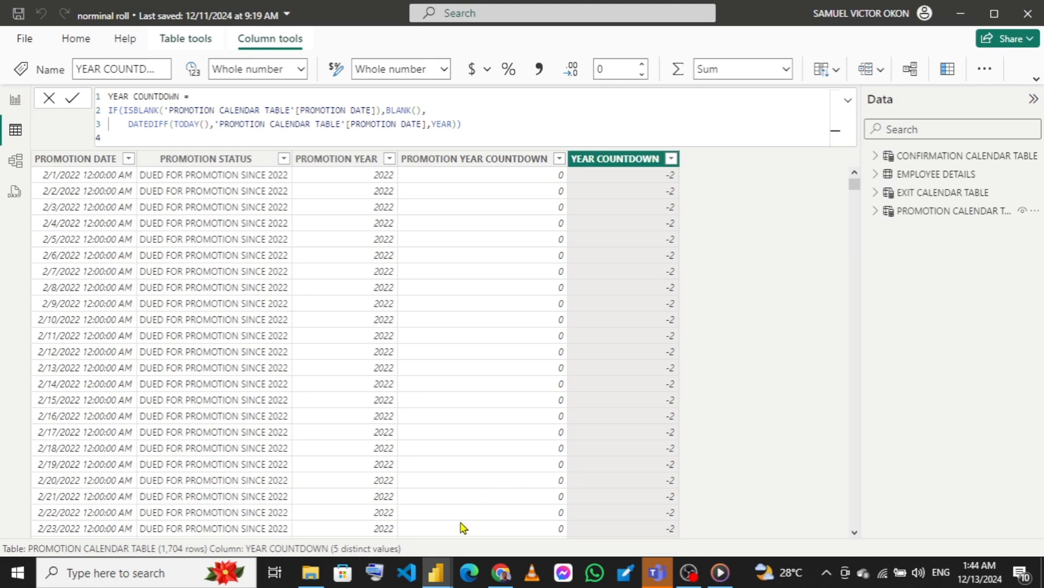
Step: Return to the NORNIMAL ROLL DASHBOARD report and copy the complete CONFIRMATION STATUS formula from its confirmation calendar table
{"action": "mouse_move", "coordinate": [436, 572]}
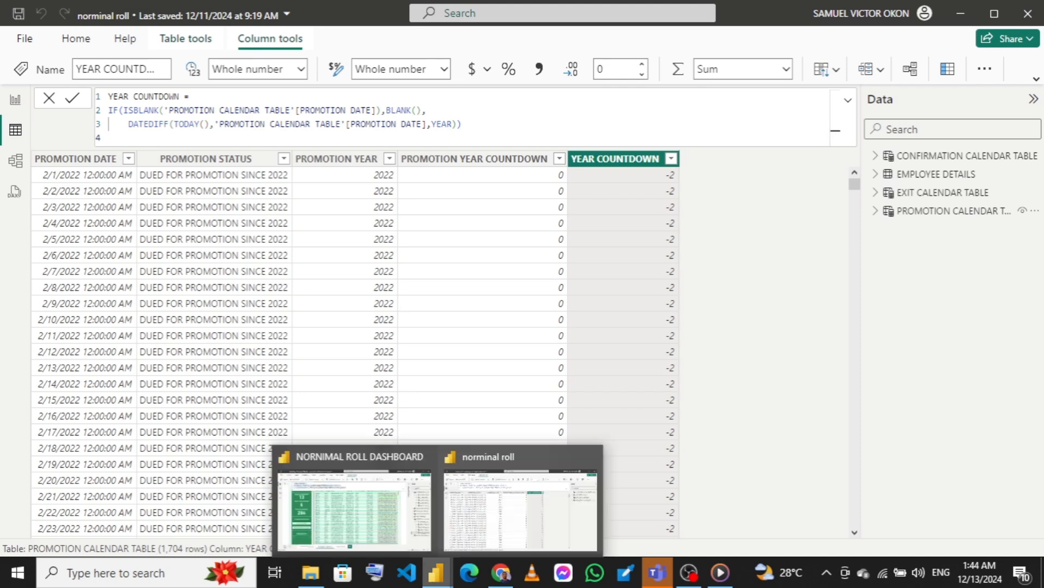
{"action": "left_click", "coordinate": [379, 502]}
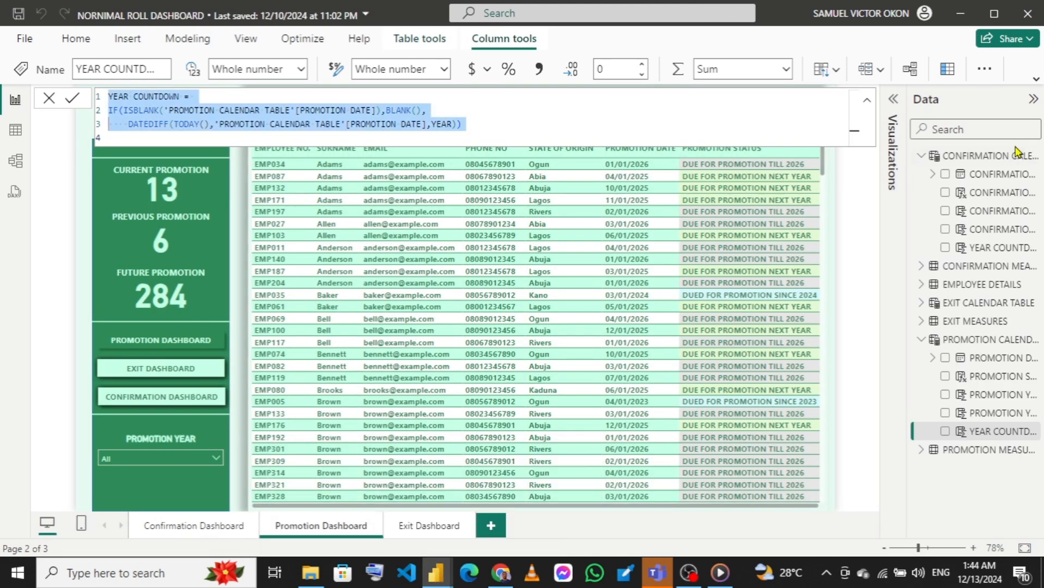
{"action": "left_click", "coordinate": [990, 196]}
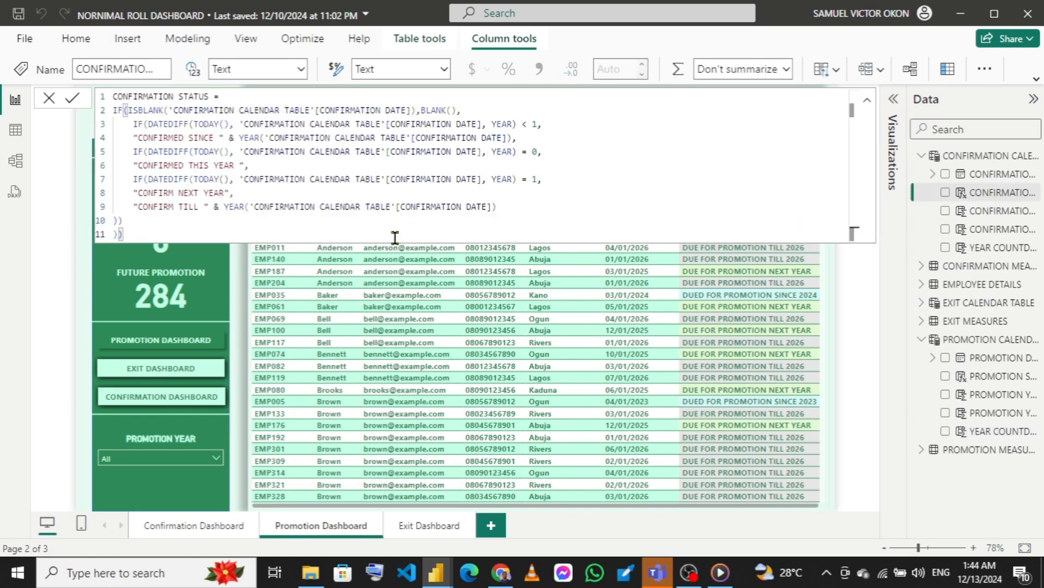
{"action": "left_click", "coordinate": [186, 225]}
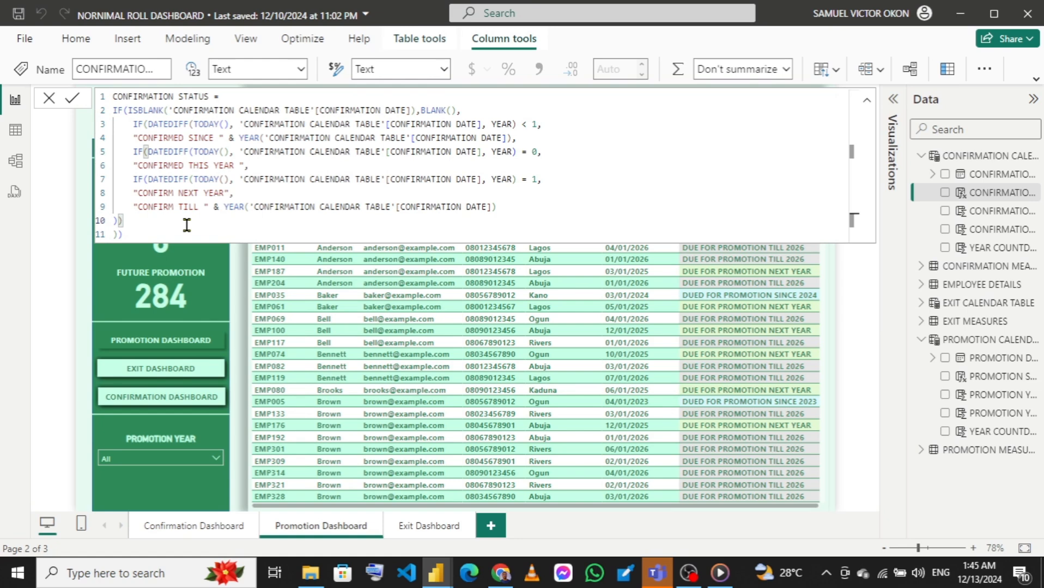
{"action": "key", "text": "ctrl+a"}
{"action": "key", "text": "ctrl+c"}
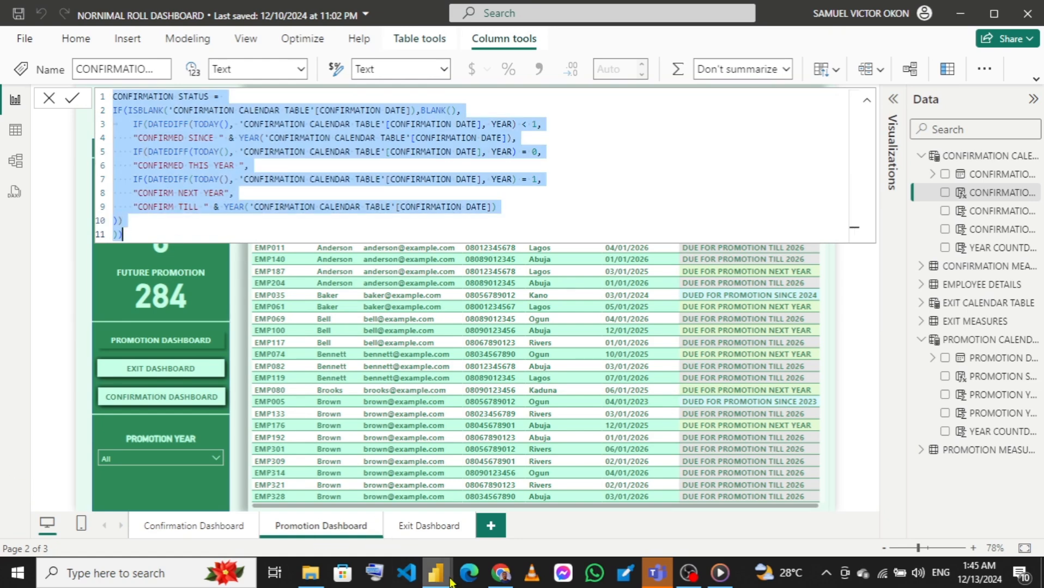
Step: Back in the norminal roll report, add a calculated column to CONFIRMATION CALENDAR TABLE using the copied CONFIRMATION STATUS formula
{"action": "mouse_move", "coordinate": [436, 572]}
{"action": "left_click", "coordinate": [501, 506]}
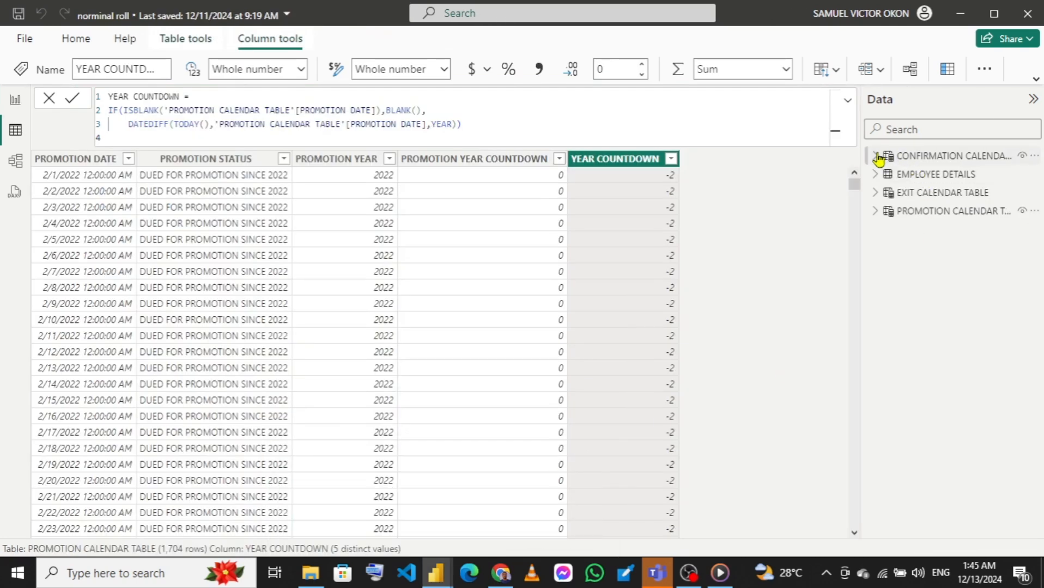
{"action": "left_click", "coordinate": [925, 158]}
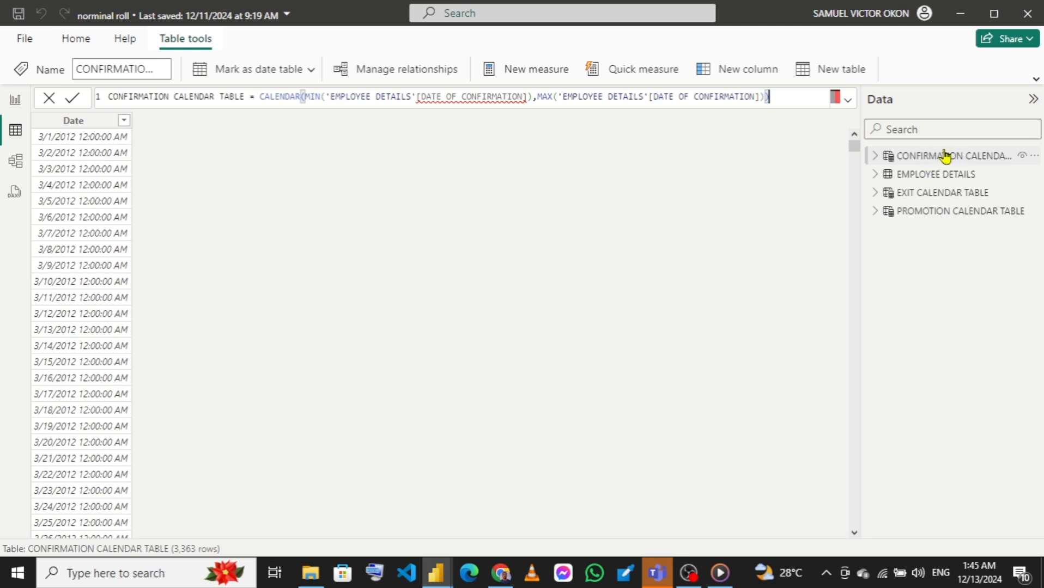
{"action": "left_click", "coordinate": [732, 71]}
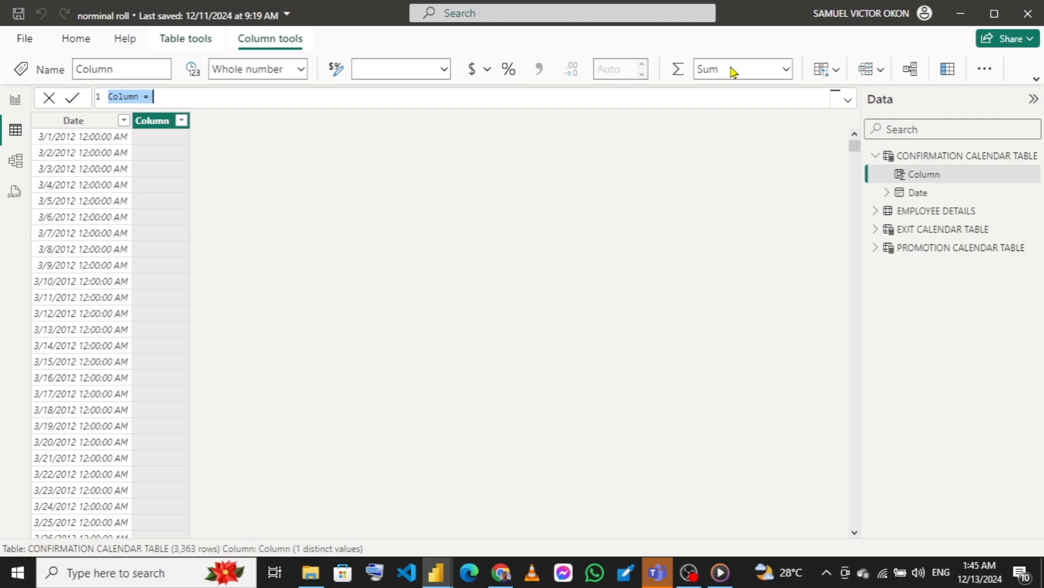
{"action": "key", "text": "ctrl+v"}
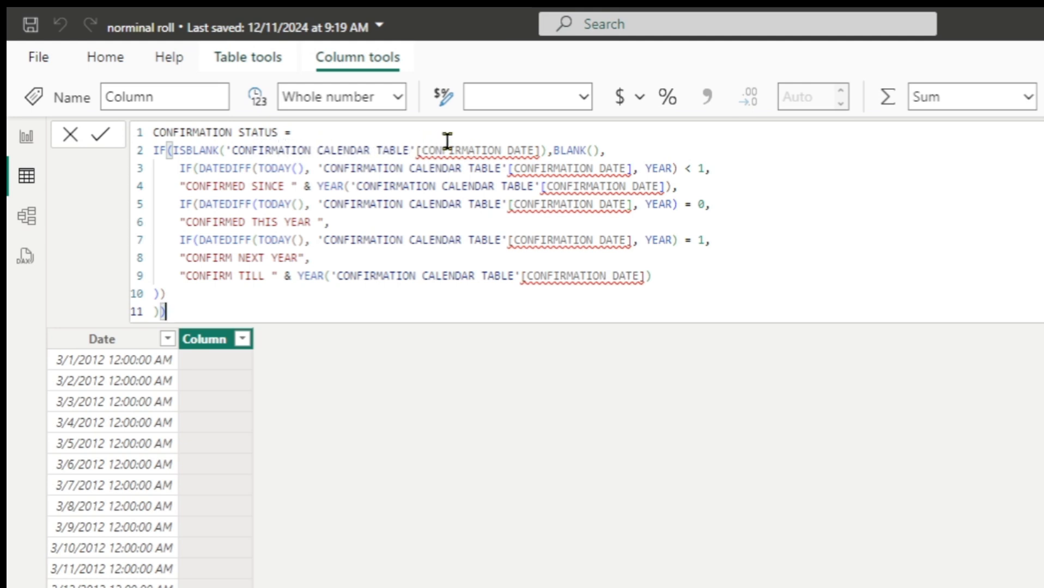
{"action": "mouse_move", "coordinate": [511, 146]}
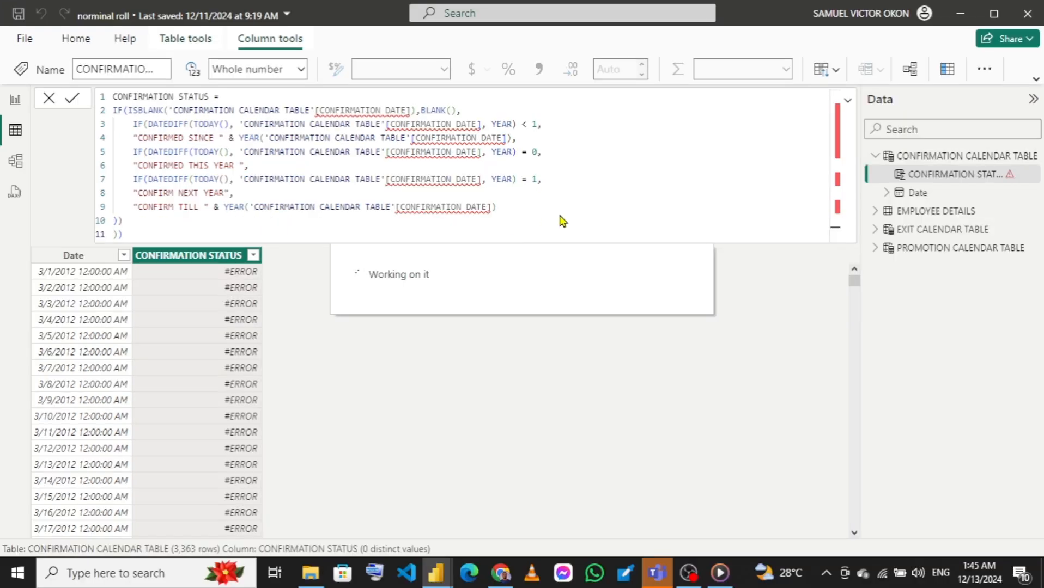
Step: Rename the Date column of CONFIRMATION CALENDAR TABLE as CONFIRMATION DATE to match the reference in the status formula
{"action": "right_click", "coordinate": [927, 195]}
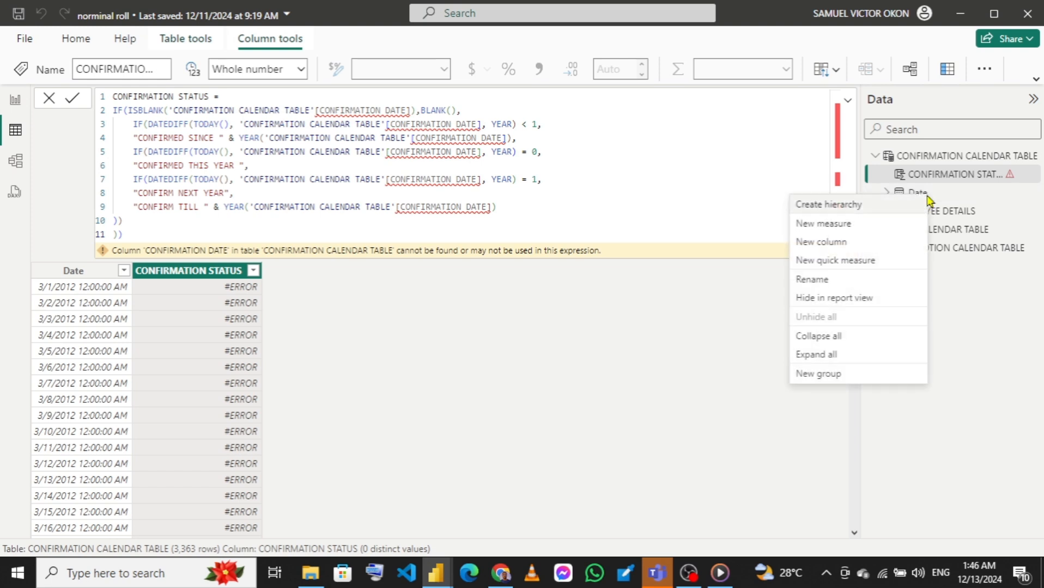
{"action": "left_click", "coordinate": [822, 280]}
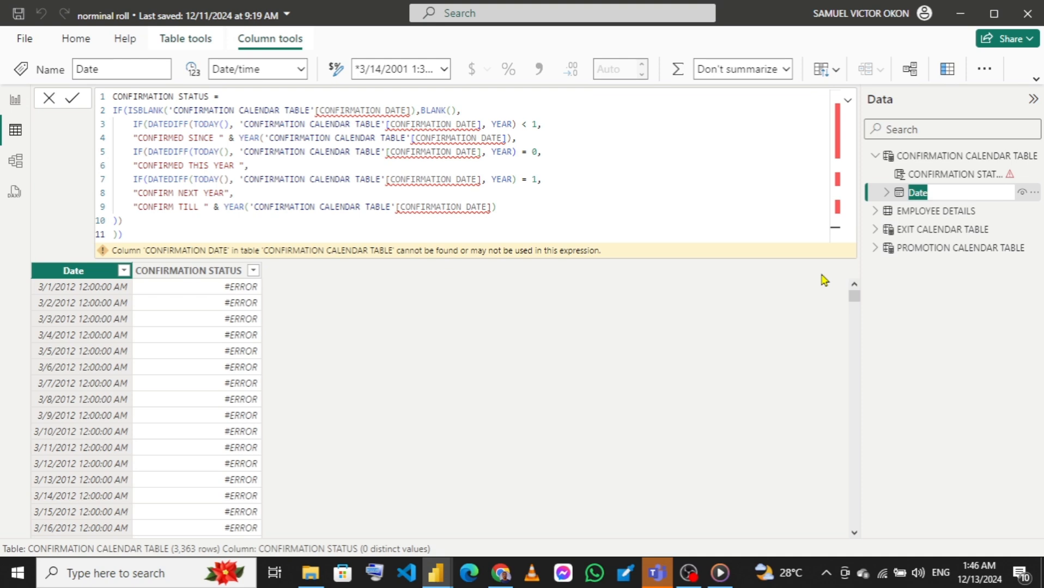
{"action": "key", "text": "Return"}
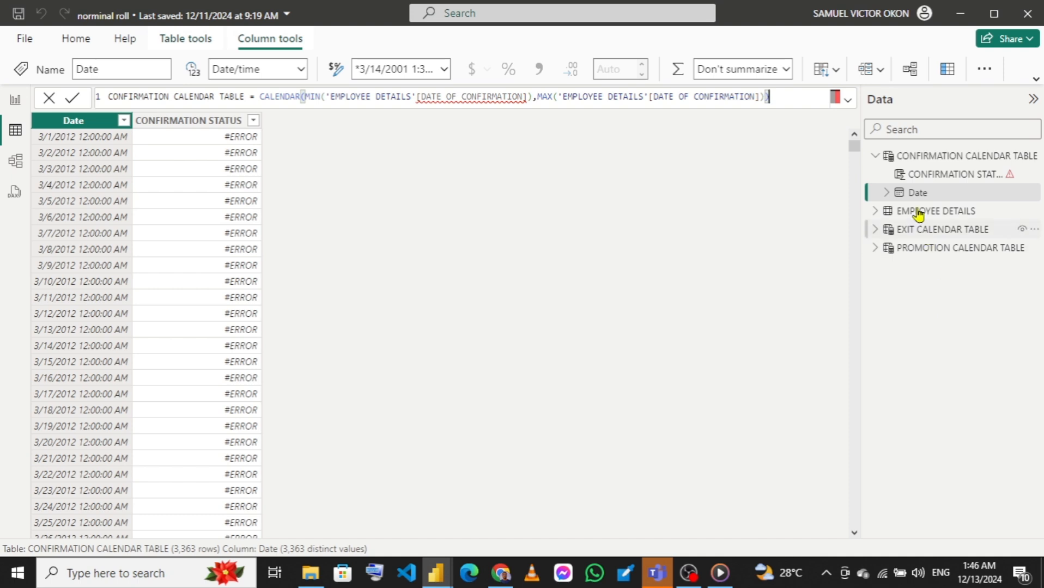
{"action": "right_click", "coordinate": [918, 194]}
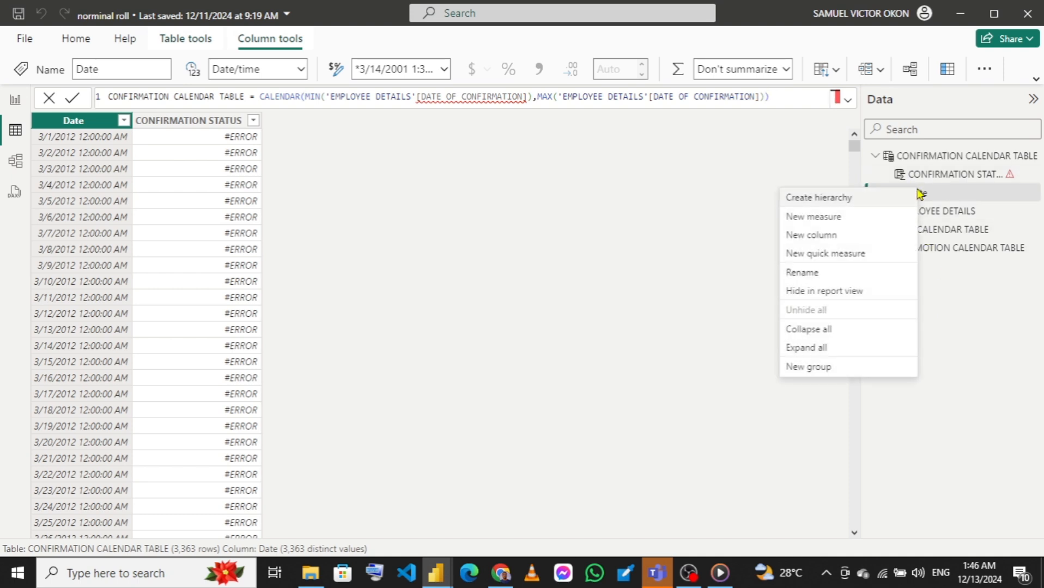
{"action": "left_click", "coordinate": [809, 277]}
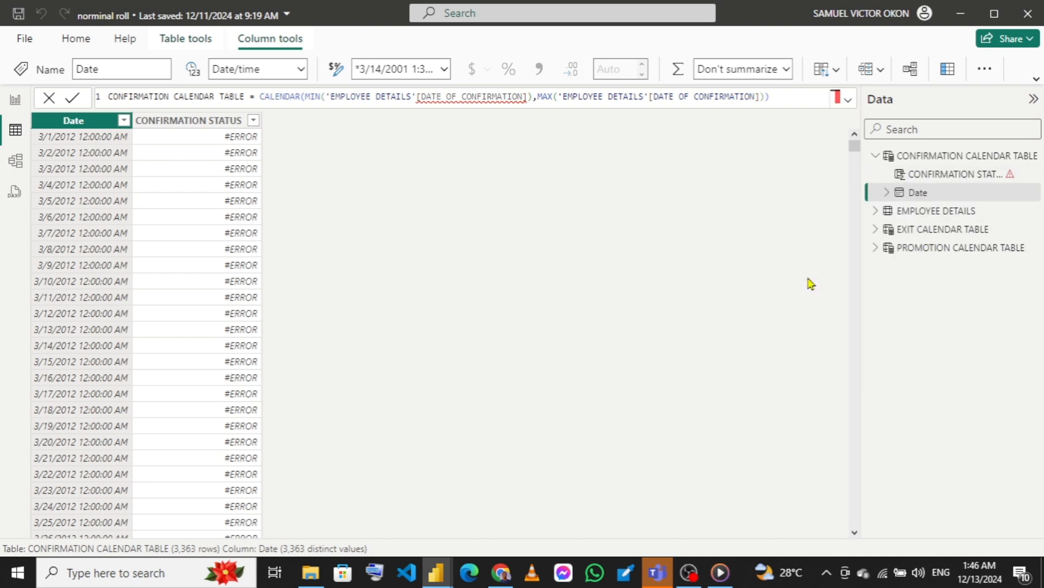
{"action": "type", "text": "CON"}
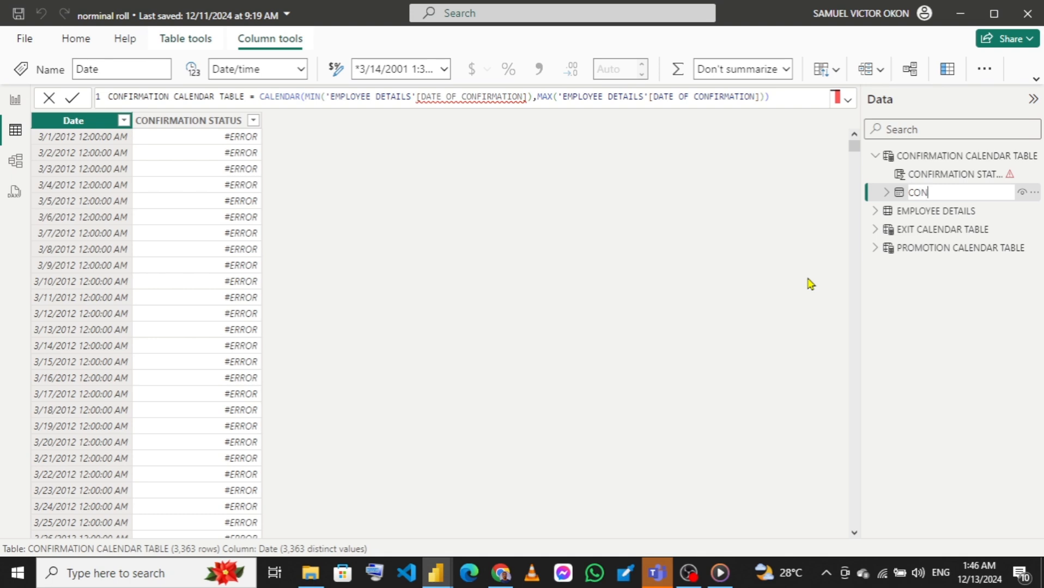
{"action": "type", "text": "FIRMATION DATE"}
{"action": "key", "text": "Return"}
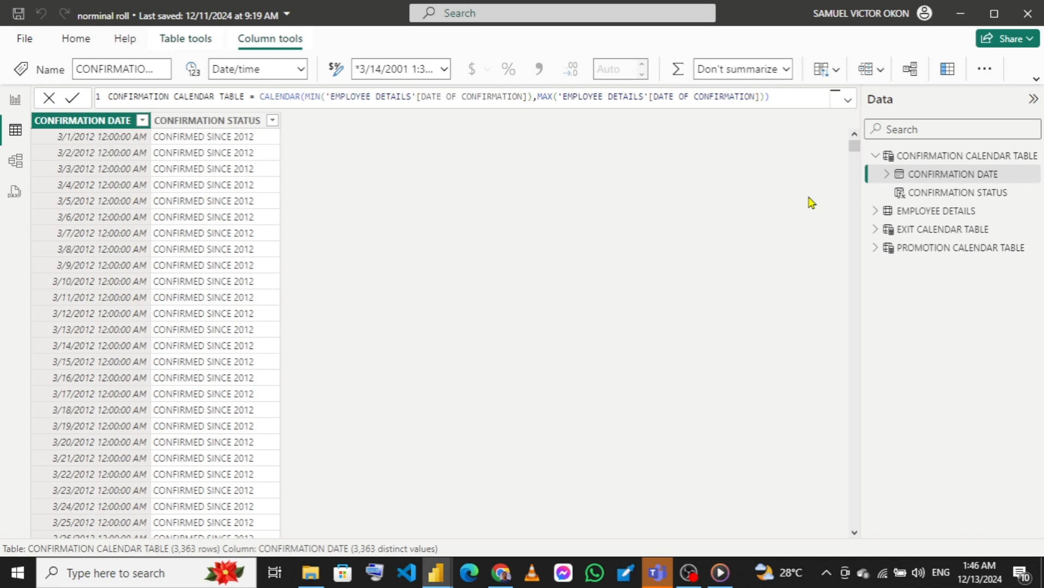
Step: Open the CONFIRMATION STATUS column's formula and examine its nested IF and DATEDIFF conditions
{"action": "left_click", "coordinate": [945, 194]}
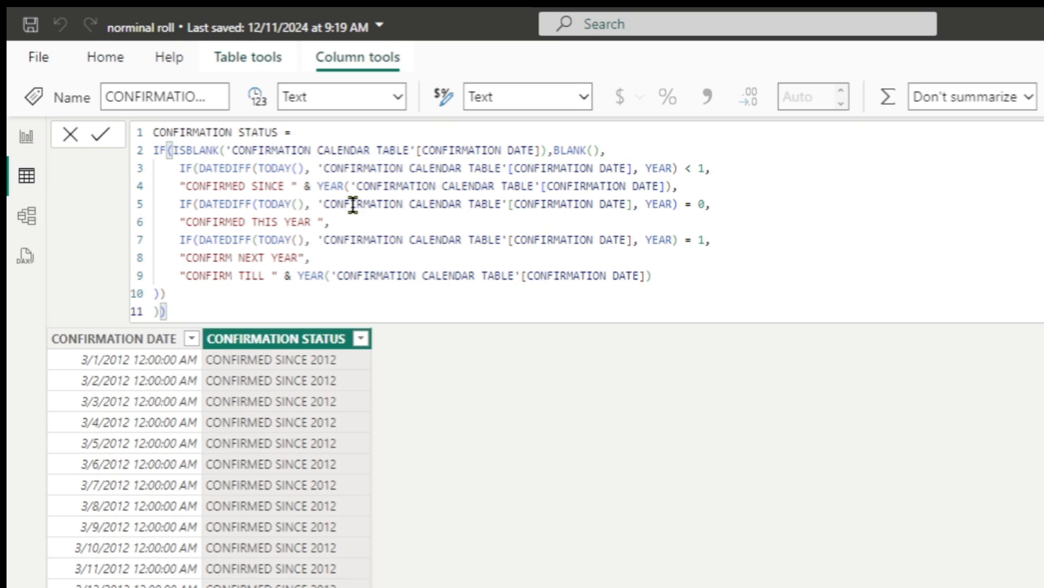
{"action": "left_click", "coordinate": [353, 205]}
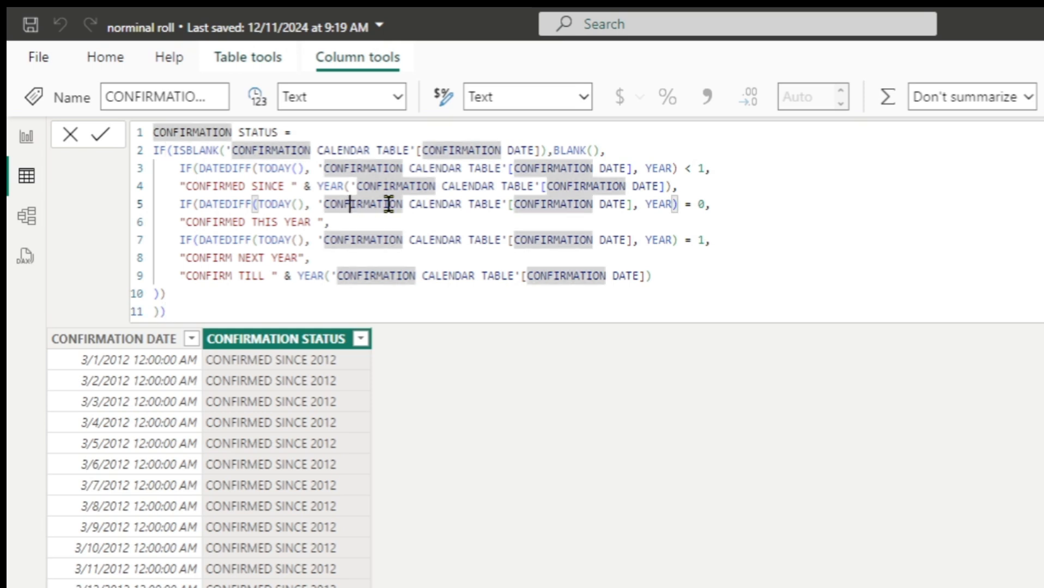
{"action": "left_click", "coordinate": [426, 205]}
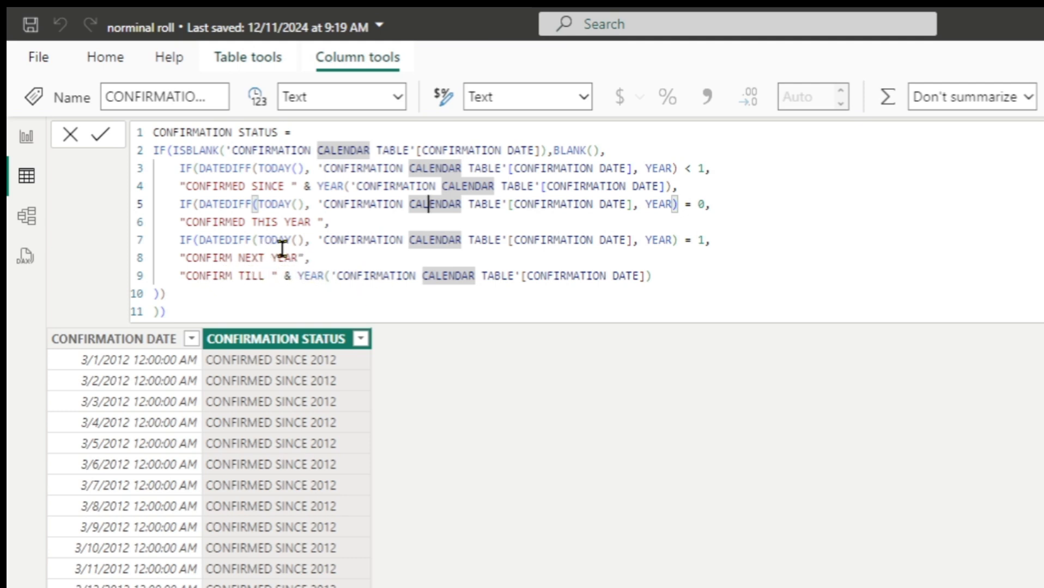
{"action": "left_click", "coordinate": [429, 265]}
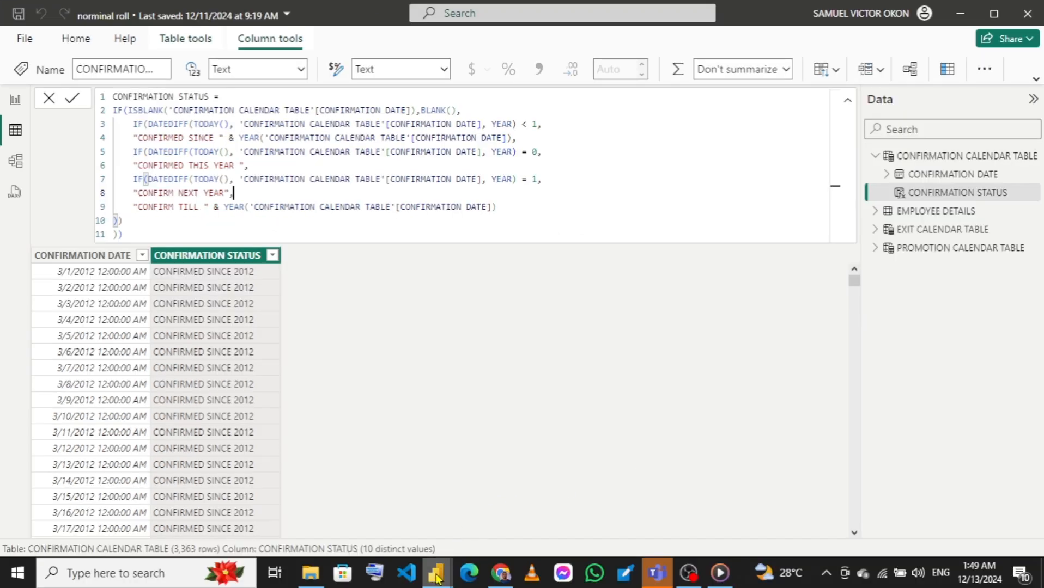
Step: Switch to the NORNIMAL ROLL DASHBOARD report and copy the complete CONFIRMATION YEAR formula from its confirmation calendar table
{"action": "mouse_move", "coordinate": [436, 576]}
{"action": "left_click", "coordinate": [350, 500]}
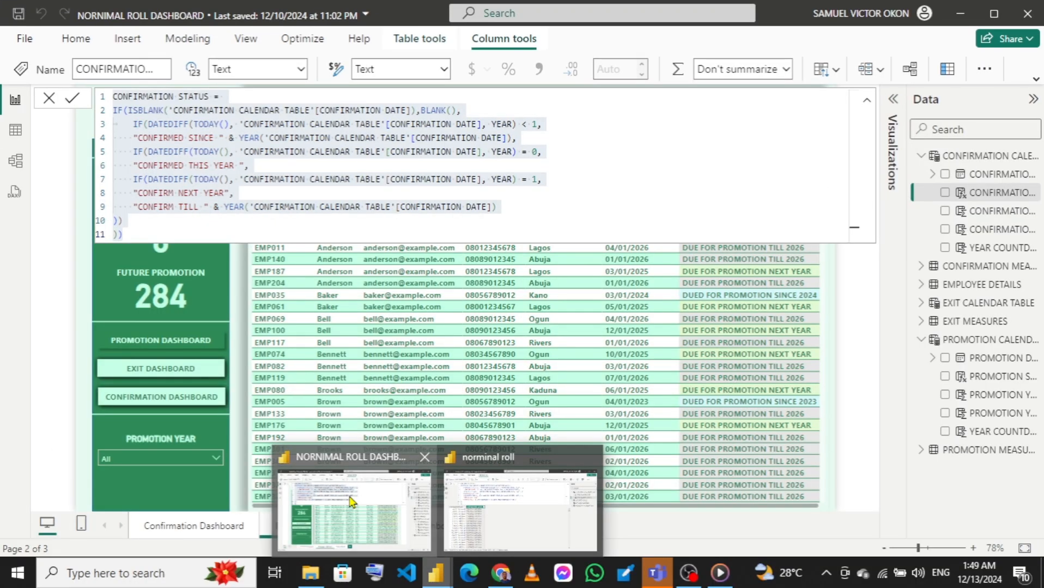
{"action": "left_click", "coordinate": [987, 215]}
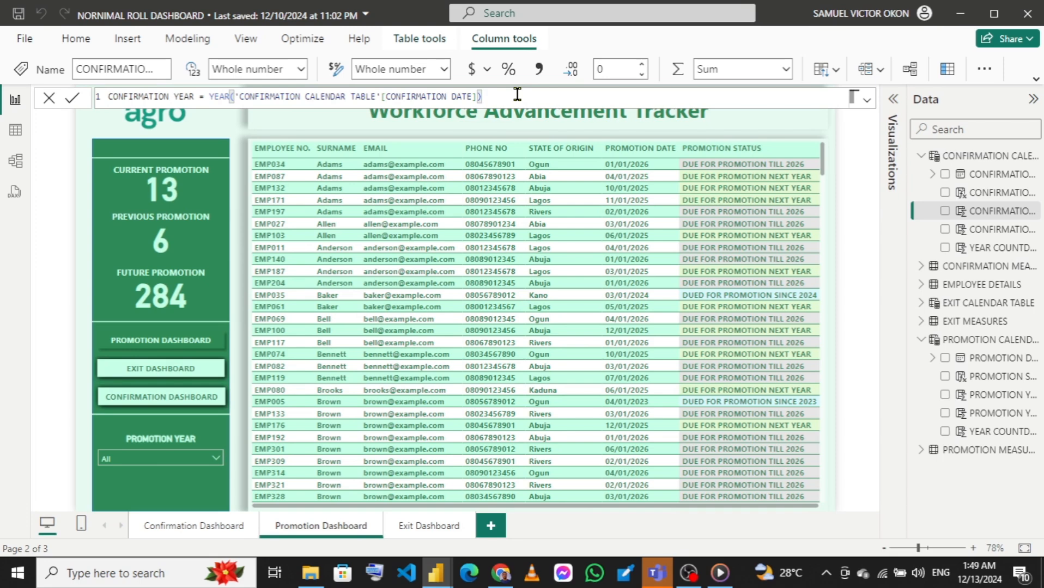
{"action": "key", "text": "ctrl+a"}
{"action": "key", "text": "ctrl+c"}
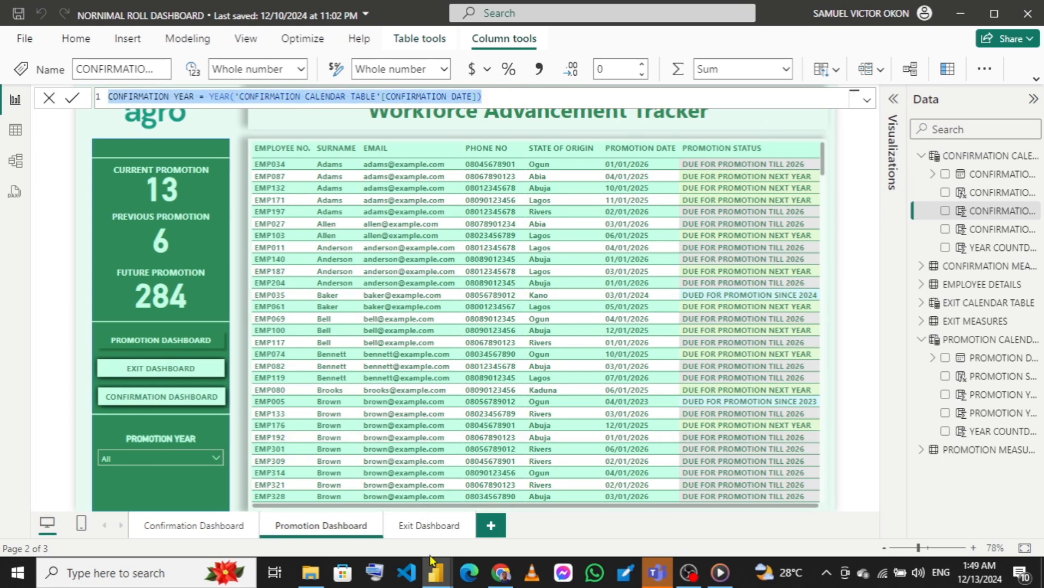
{"action": "mouse_move", "coordinate": [436, 572]}
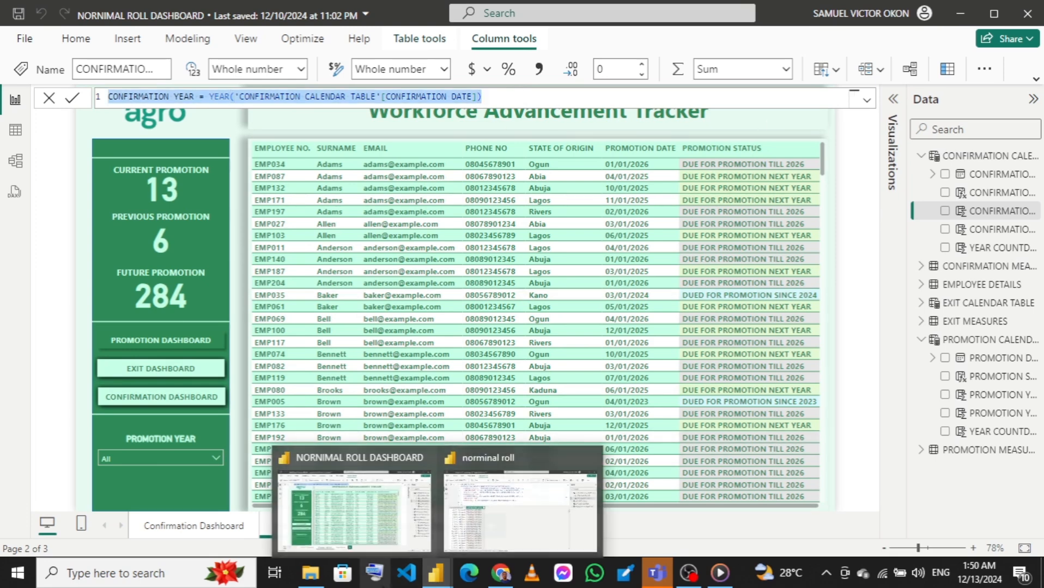
Step: Back in the norminal roll report, add a calculated column to CONFIRMATION CALENDAR TABLE using the copied CONFIRMATION YEAR formula
{"action": "left_click", "coordinate": [474, 534]}
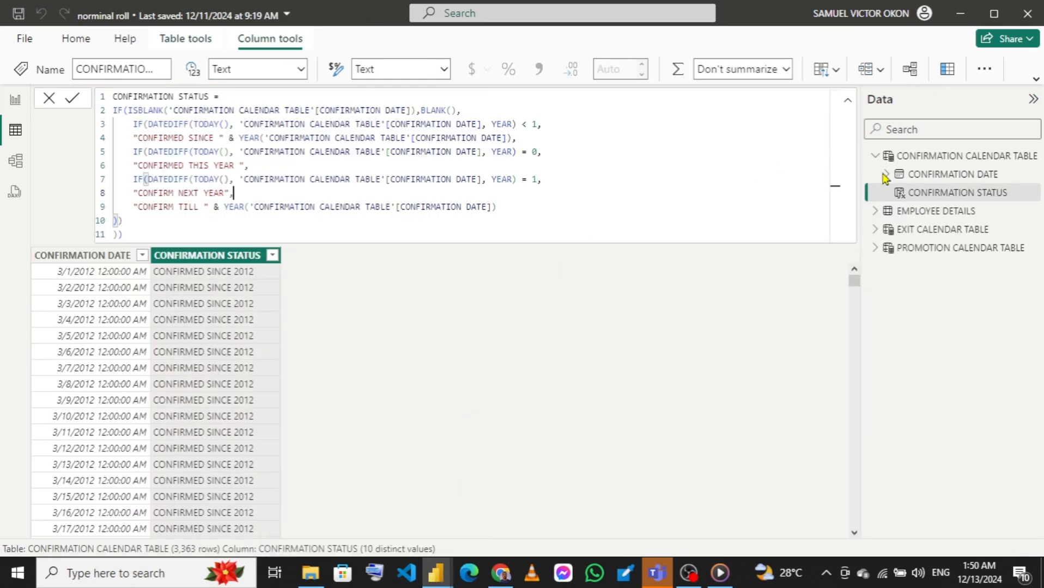
{"action": "left_click", "coordinate": [947, 70]}
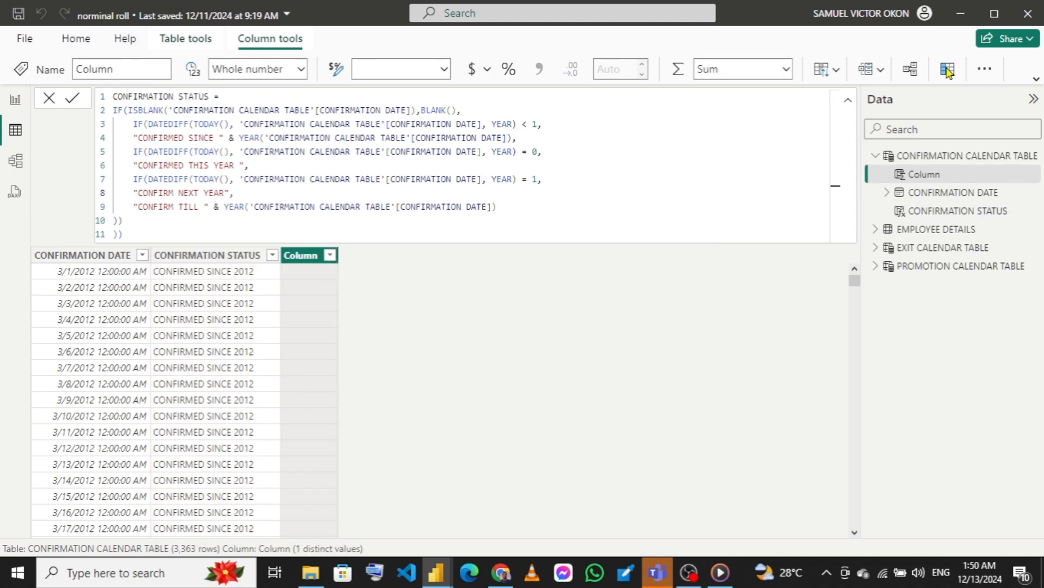
{"action": "key", "text": "ctrl+v"}
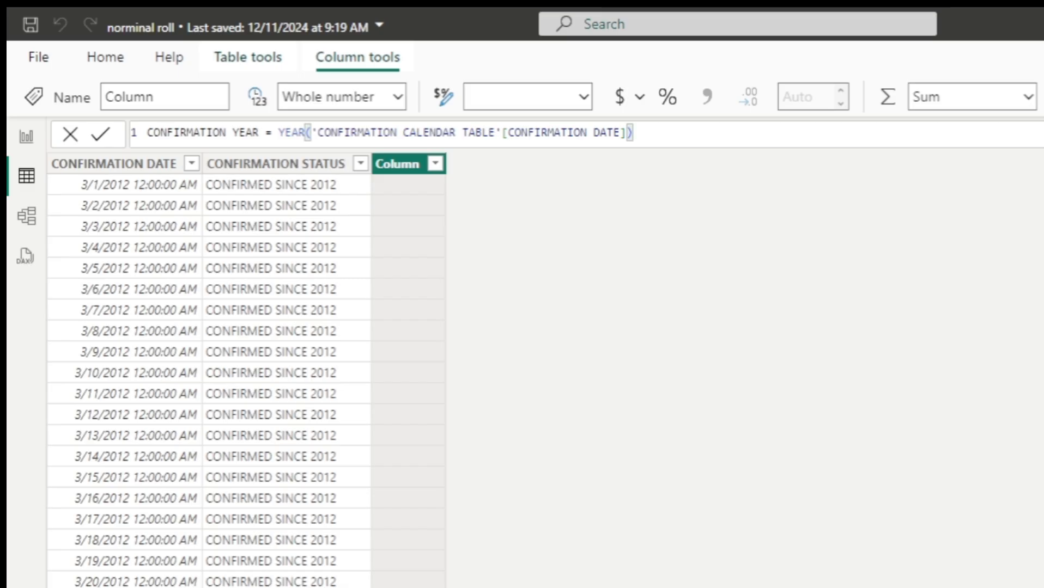
{"action": "key", "text": "Return"}
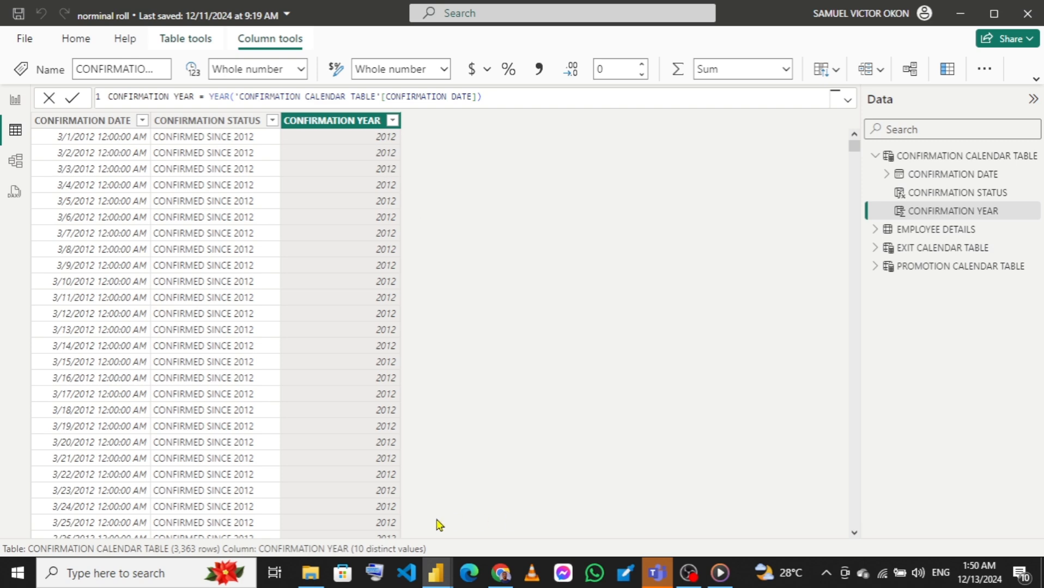
Step: Switch to the NORNIMAL ROLL DASHBOARD report and copy the complete CONFIRMATION YEAR COUNTDOWN formula from its confirmation calendar table
{"action": "mouse_move", "coordinate": [437, 579]}
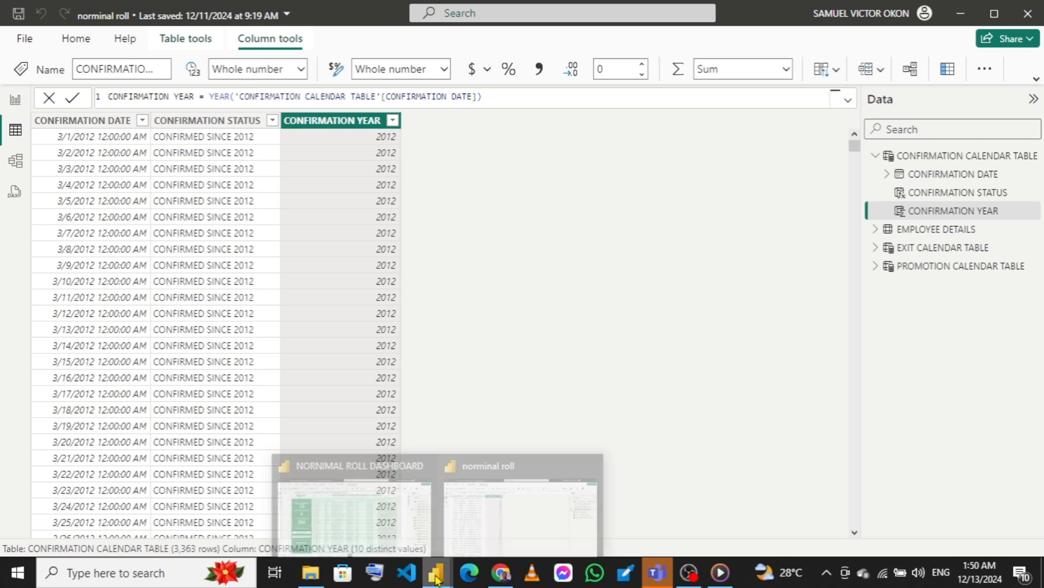
{"action": "left_click", "coordinate": [339, 493]}
{"action": "left_click", "coordinate": [1000, 231]}
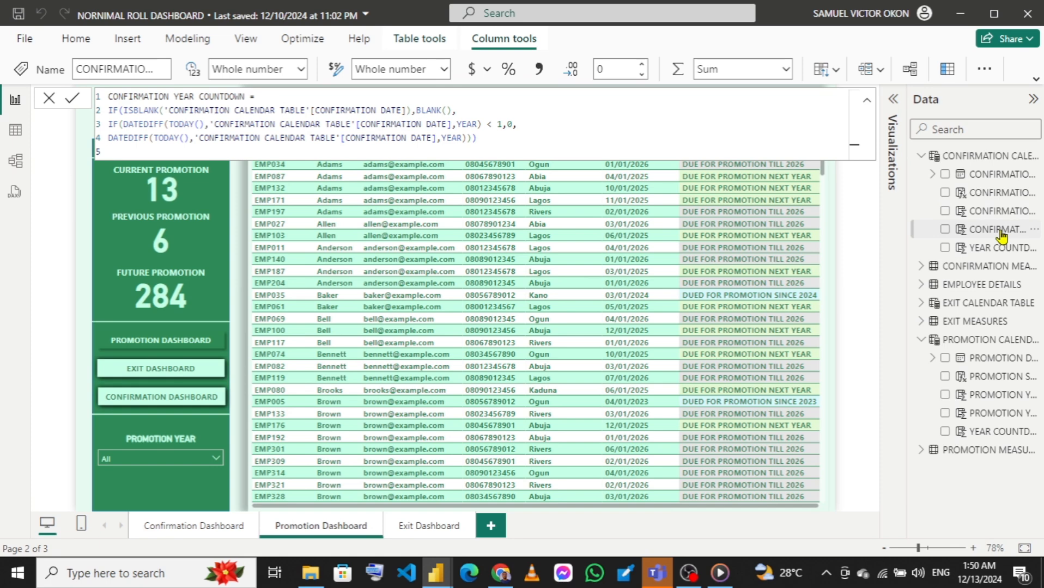
{"action": "left_click", "coordinate": [353, 147]}
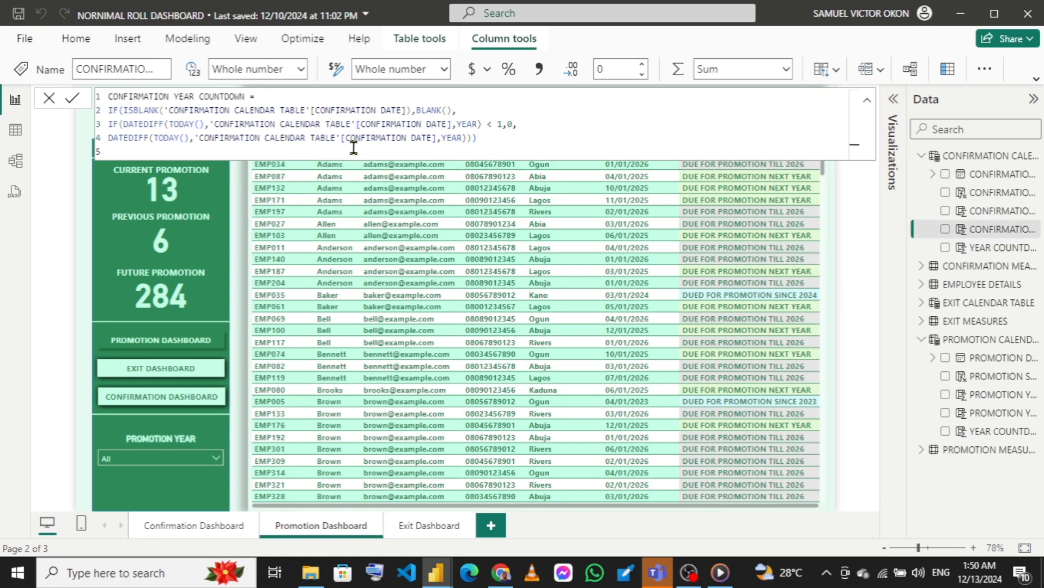
{"action": "key", "text": "ctrl+a"}
{"action": "key", "text": "ctrl+c"}
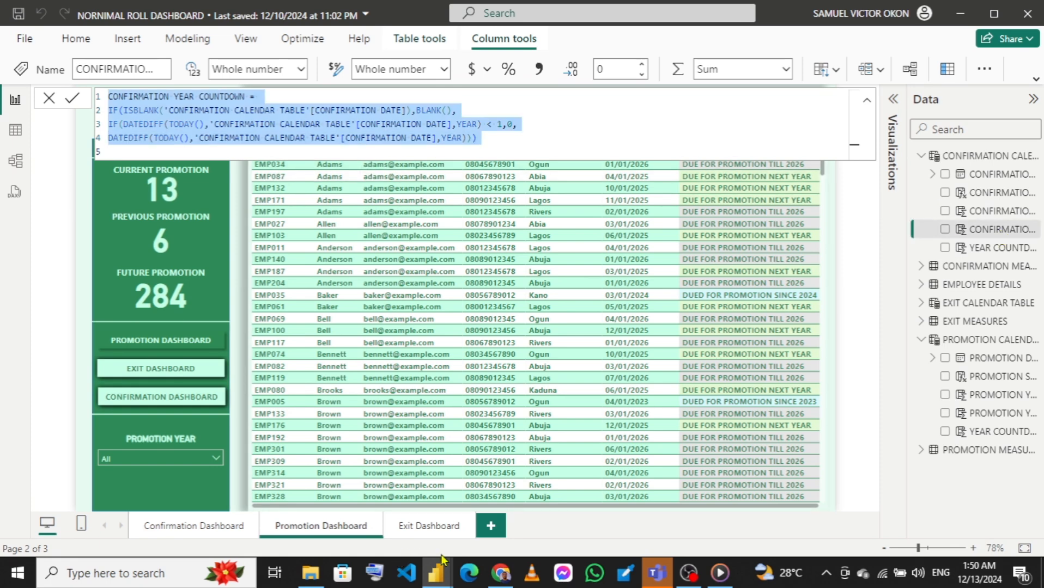
Step: Return to the norminal roll report and add a calculated column to CONFIRMATION CALENDAR TABLE using the copied CONFIRMATION YEAR COUNTDOWN formula
{"action": "mouse_move", "coordinate": [425, 584]}
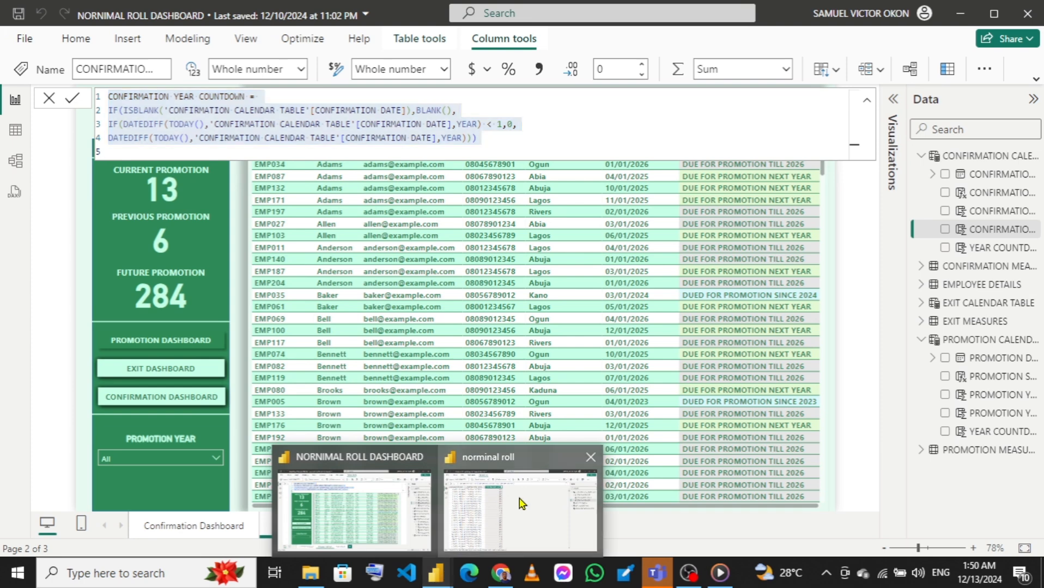
{"action": "left_click", "coordinate": [520, 500]}
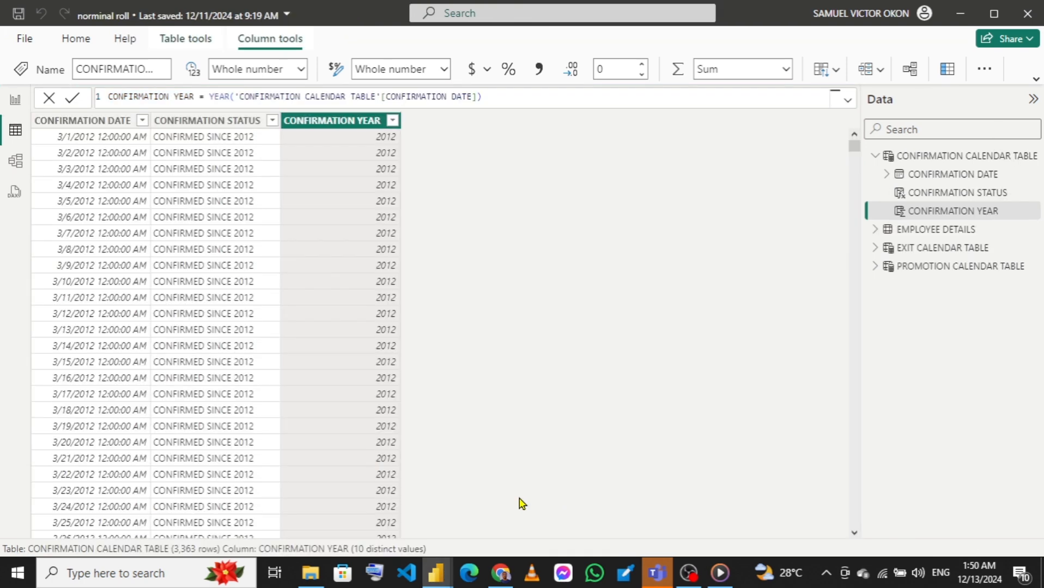
{"action": "left_click", "coordinate": [948, 70]}
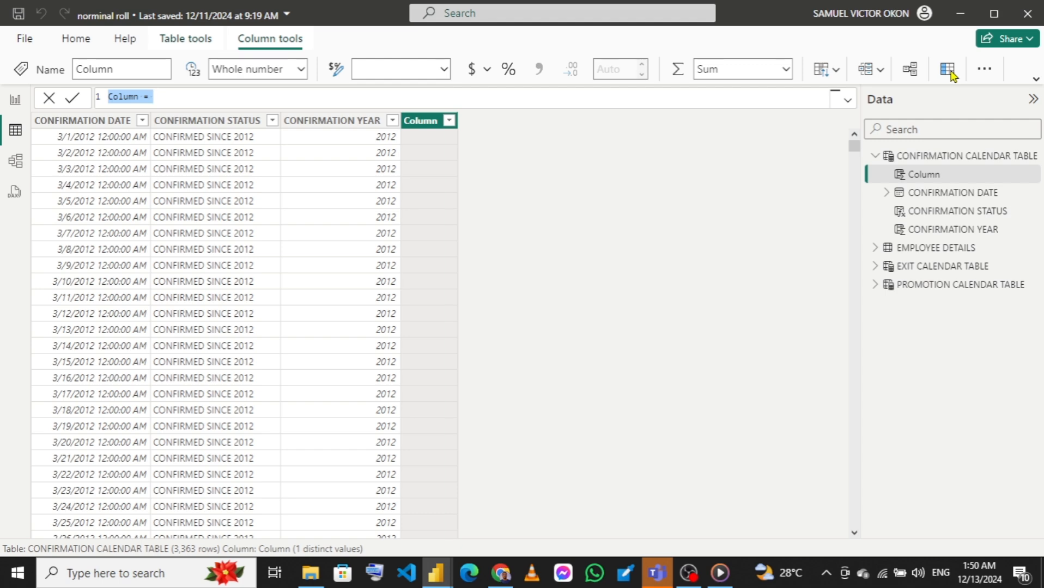
{"action": "key", "text": "ctrl+v"}
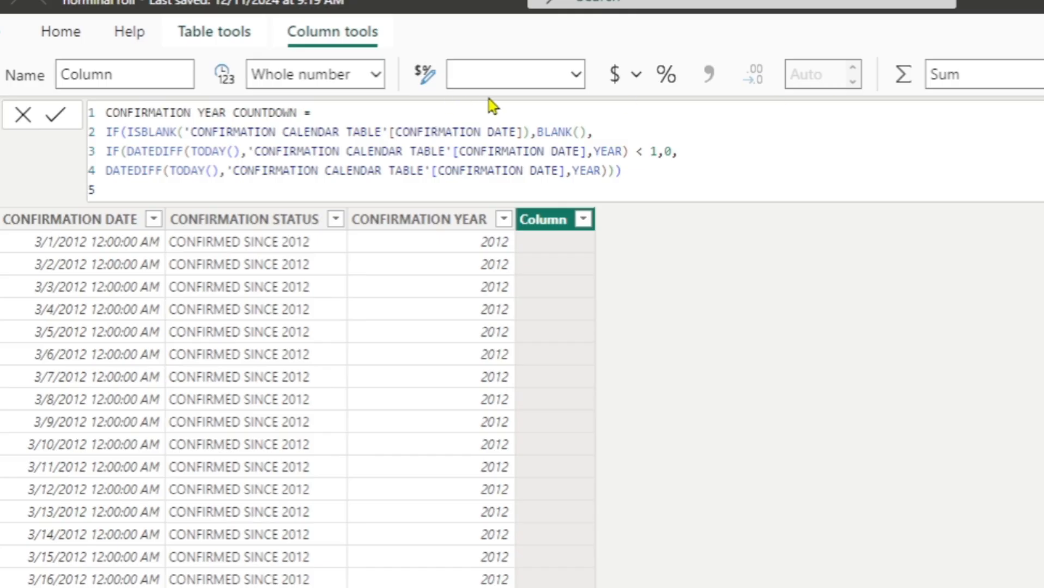
{"action": "key", "text": "Return"}
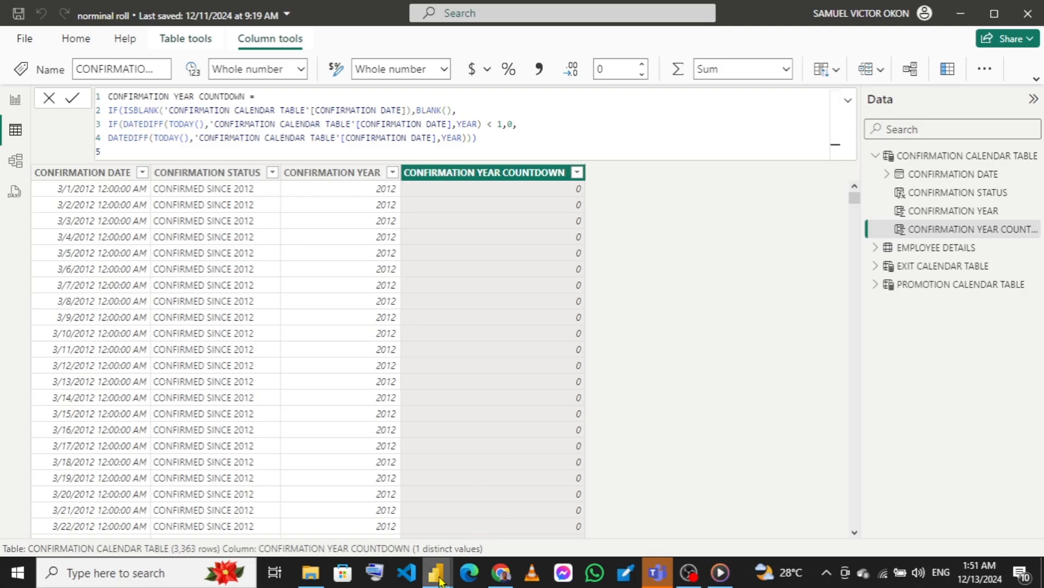
Step: Switch to the NORNIMAL ROLL DASHBOARD report and copy the complete YEAR COUNTDOWN formula from its confirmation calendar table
{"action": "mouse_move", "coordinate": [439, 581]}
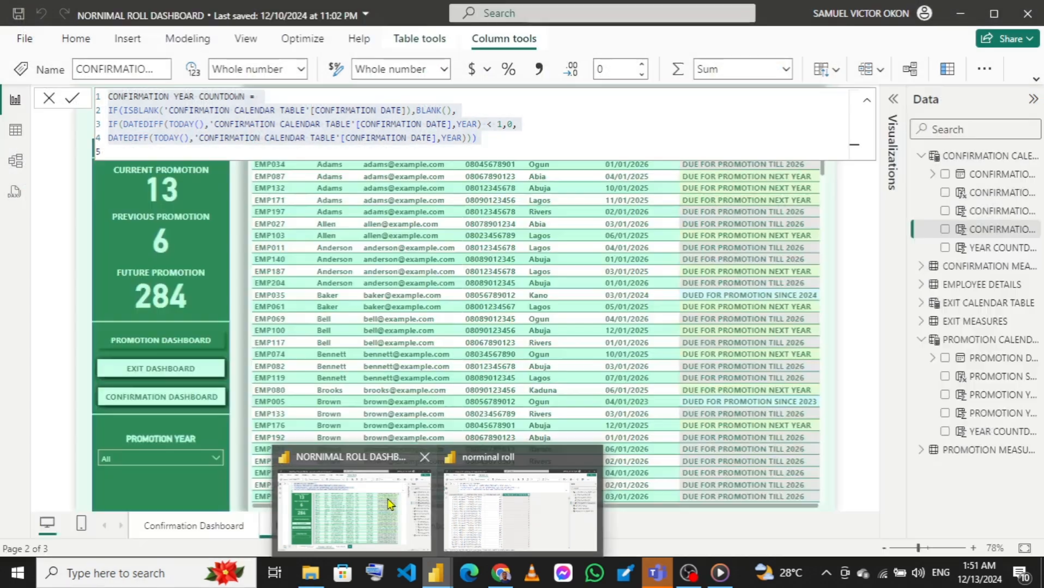
{"action": "left_click", "coordinate": [388, 504]}
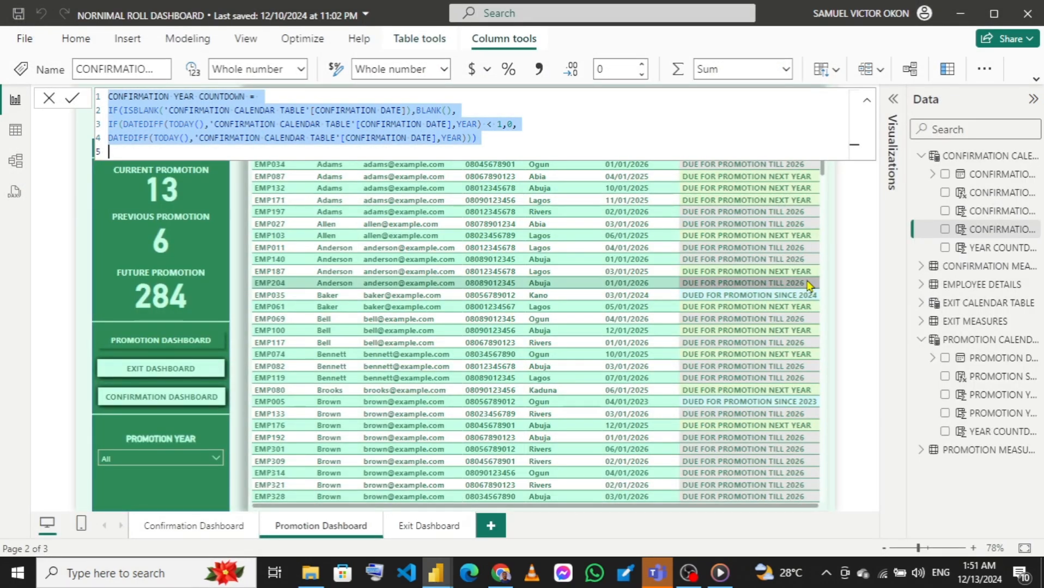
{"action": "left_click", "coordinate": [996, 252]}
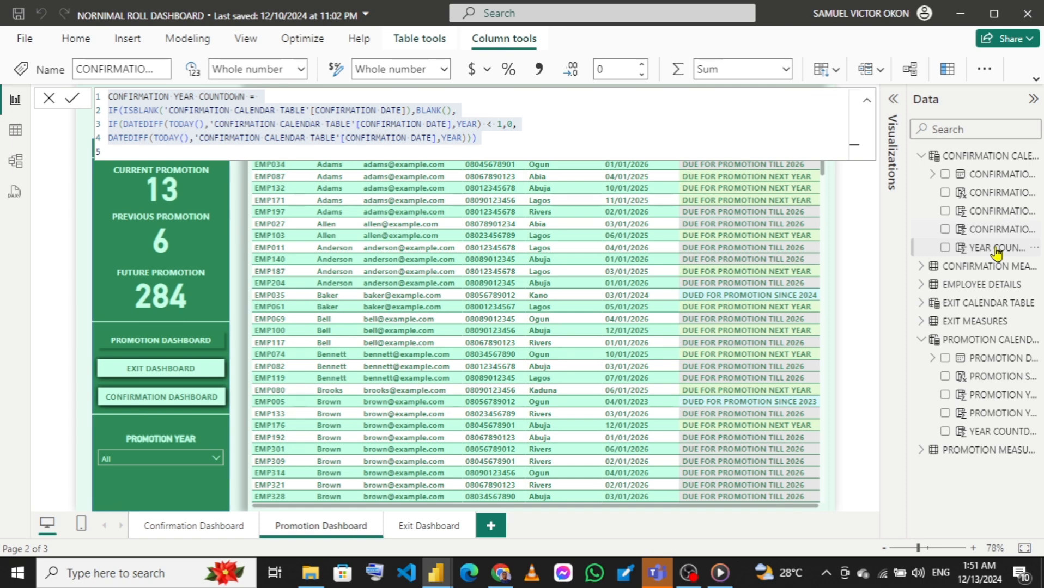
{"action": "left_click", "coordinate": [996, 252]}
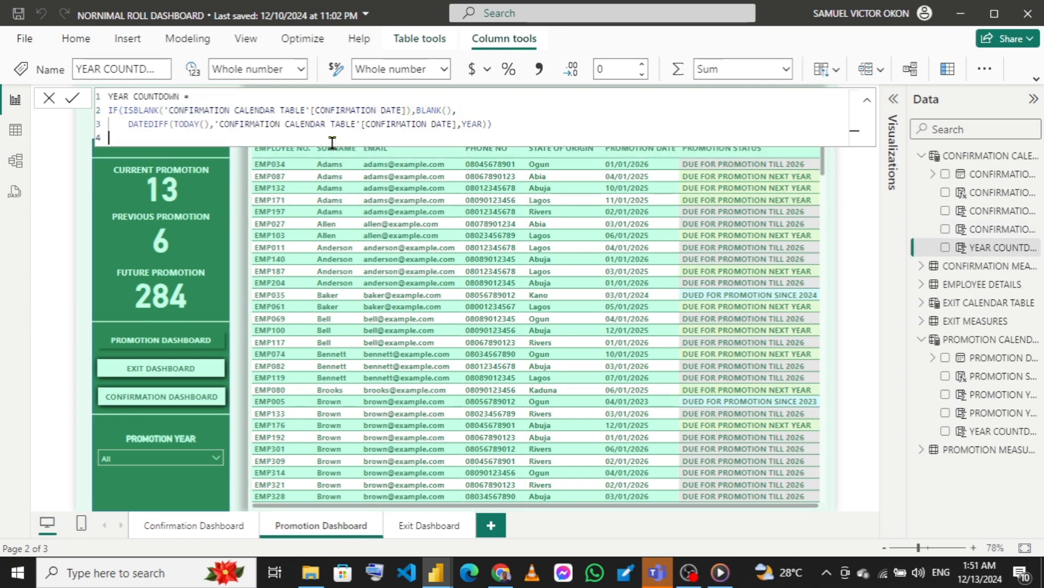
{"action": "key", "text": "ctrl+a"}
{"action": "key", "text": "ctrl+c"}
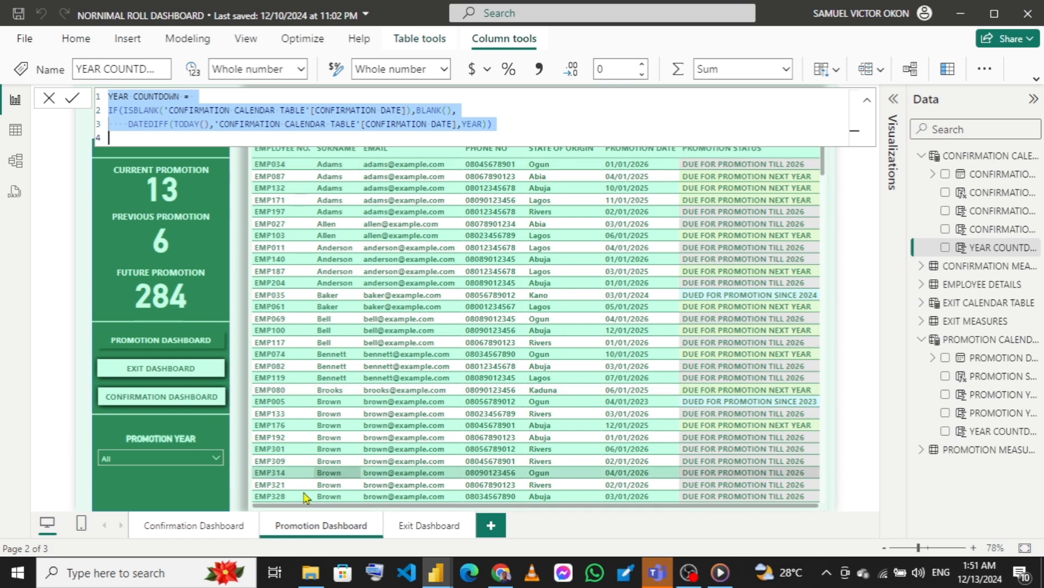
Step: Return to the norminal roll report and add a calculated column to CONFIRMATION CALENDAR TABLE using the copied YEAR COUNTDOWN formula
{"action": "mouse_move", "coordinate": [440, 577]}
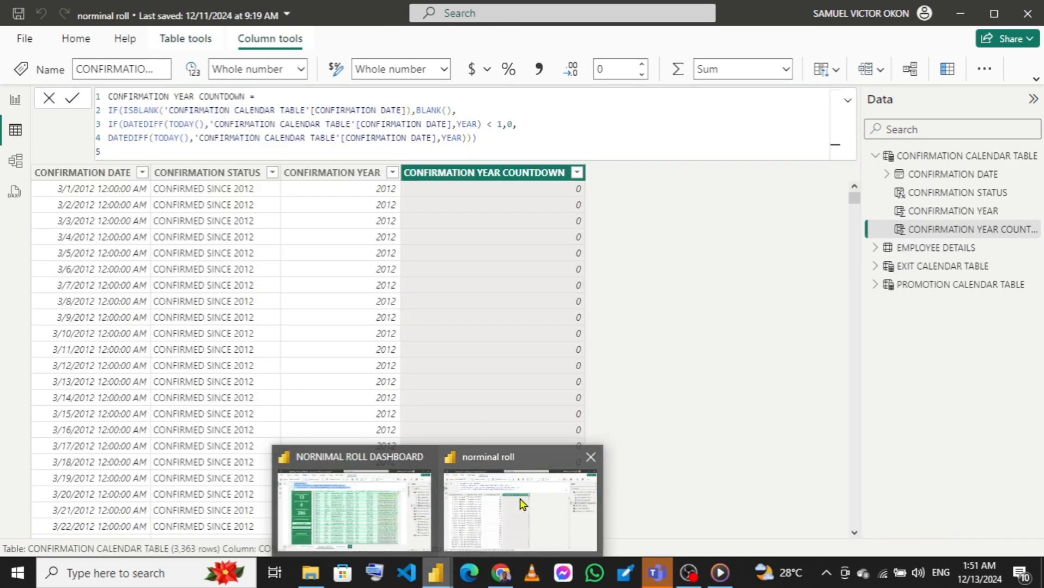
{"action": "left_click", "coordinate": [520, 504]}
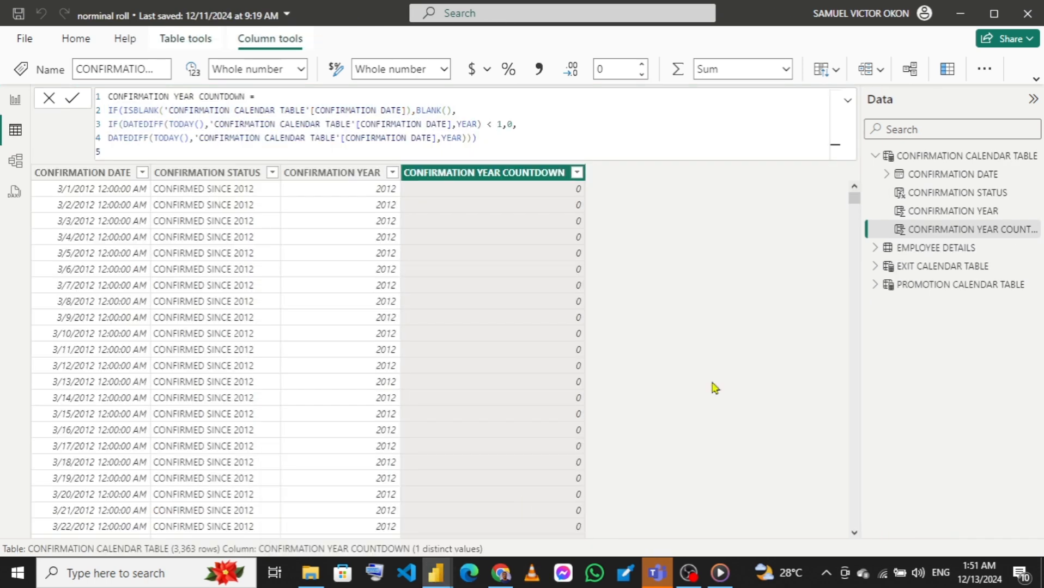
{"action": "left_click", "coordinate": [948, 70]}
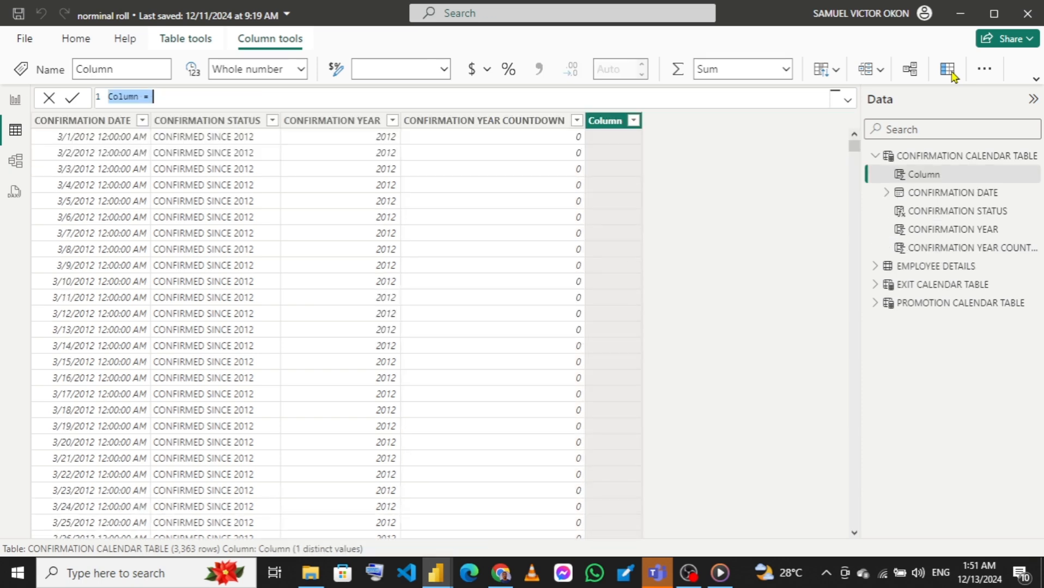
{"action": "key", "text": "ctrl+v"}
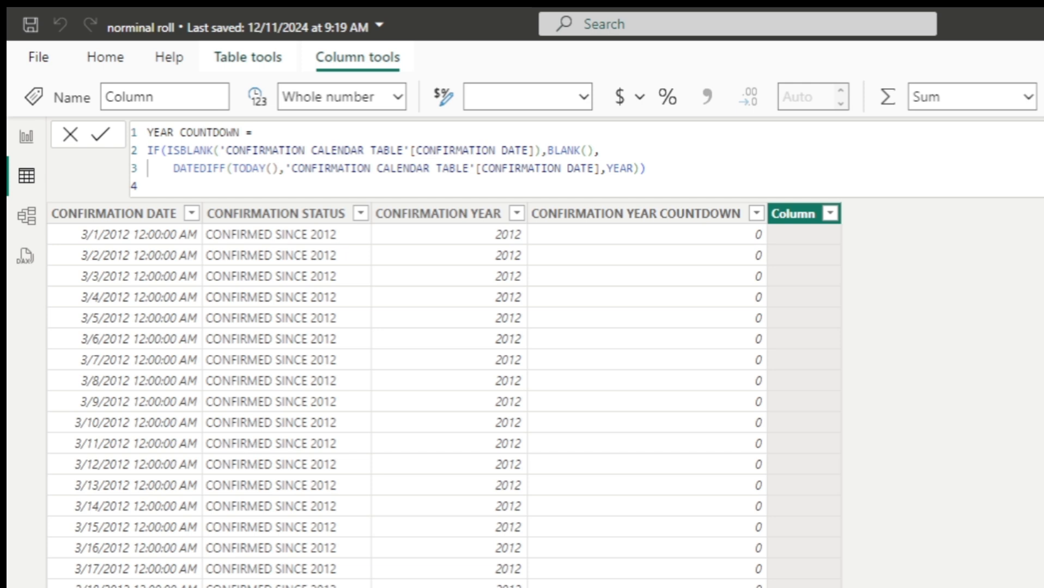
{"action": "key", "text": "Return"}
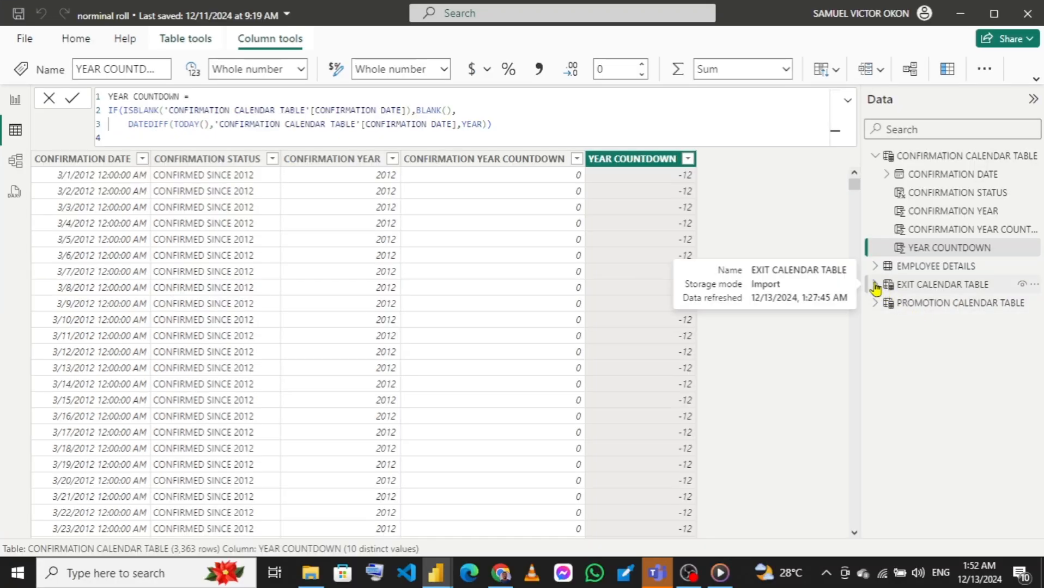
Step: Expand EXIT CALENDAR TABLE, then switch to the NORNIMAL ROLL DASHBOARD report and copy the complete EXIT STATUS formula from its exit calendar table
{"action": "left_click", "coordinate": [874, 284]}
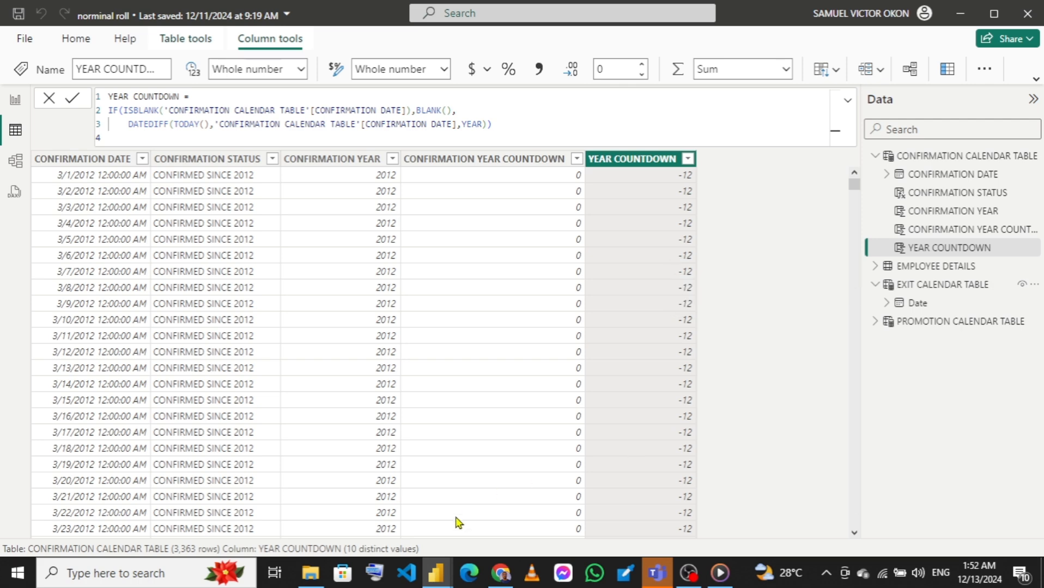
{"action": "mouse_move", "coordinate": [437, 576]}
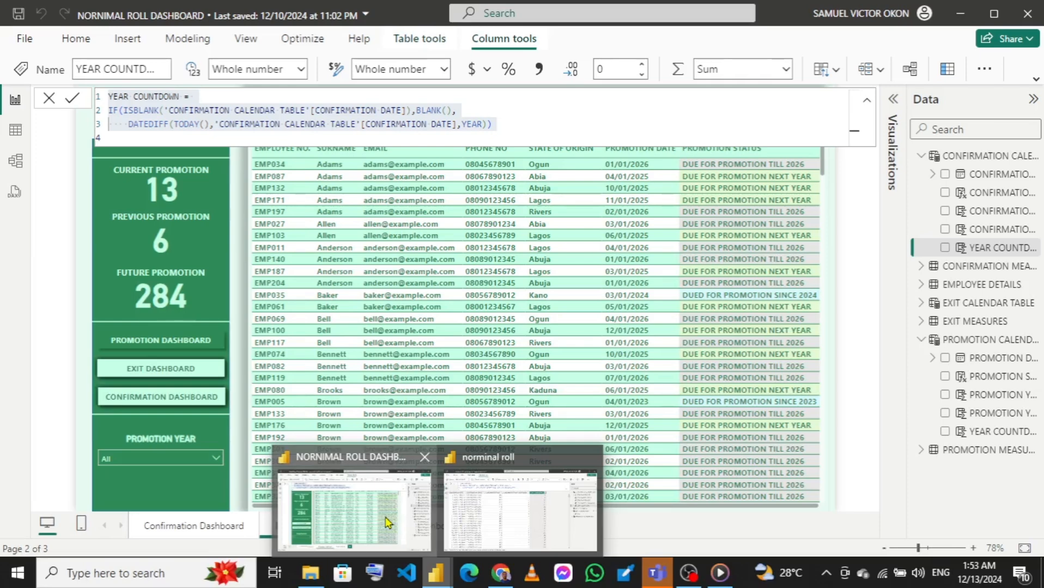
{"action": "left_click", "coordinate": [386, 523]}
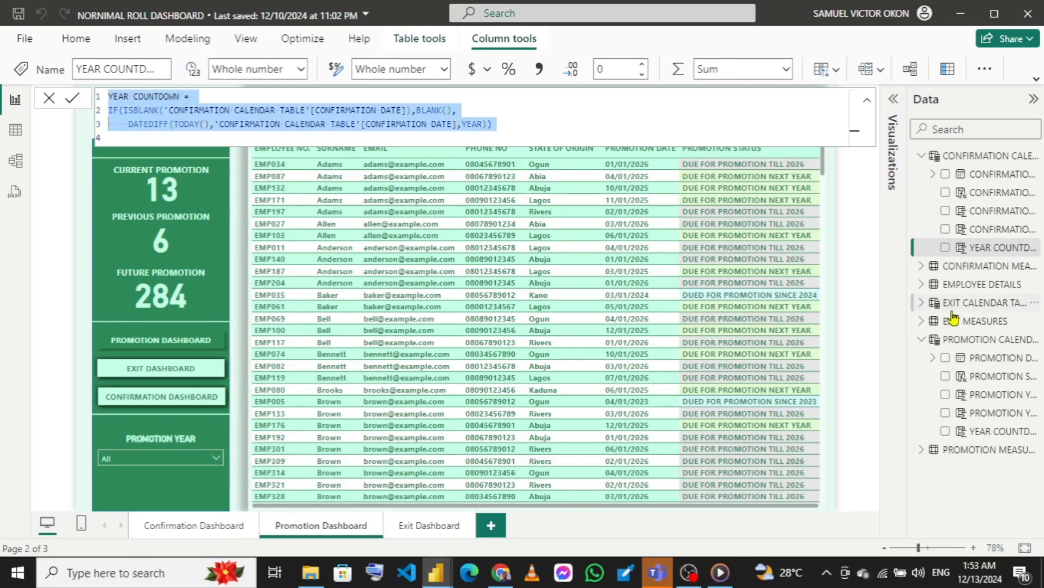
{"action": "left_click", "coordinate": [921, 303]}
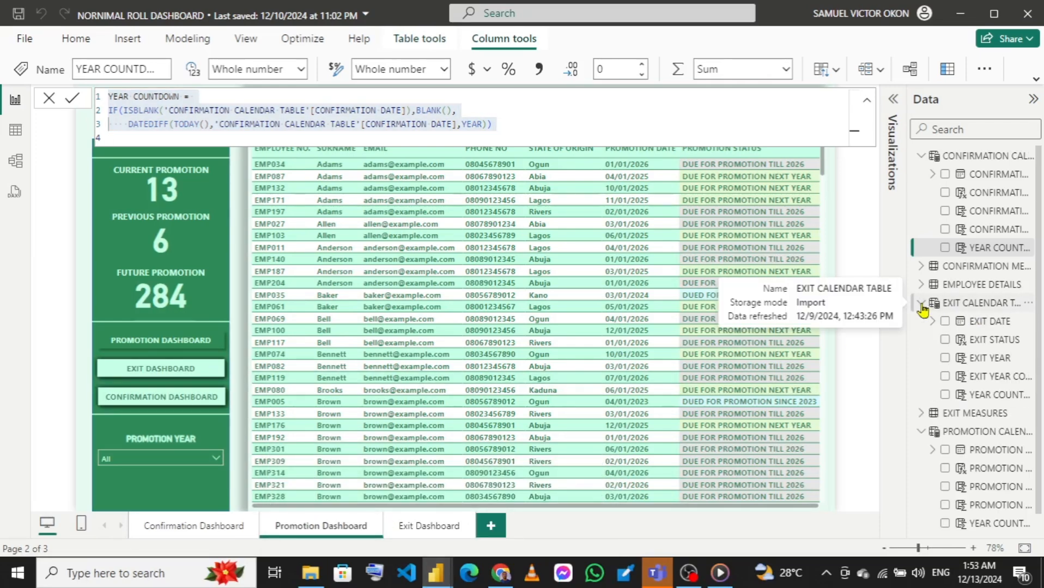
{"action": "left_click", "coordinate": [987, 341]}
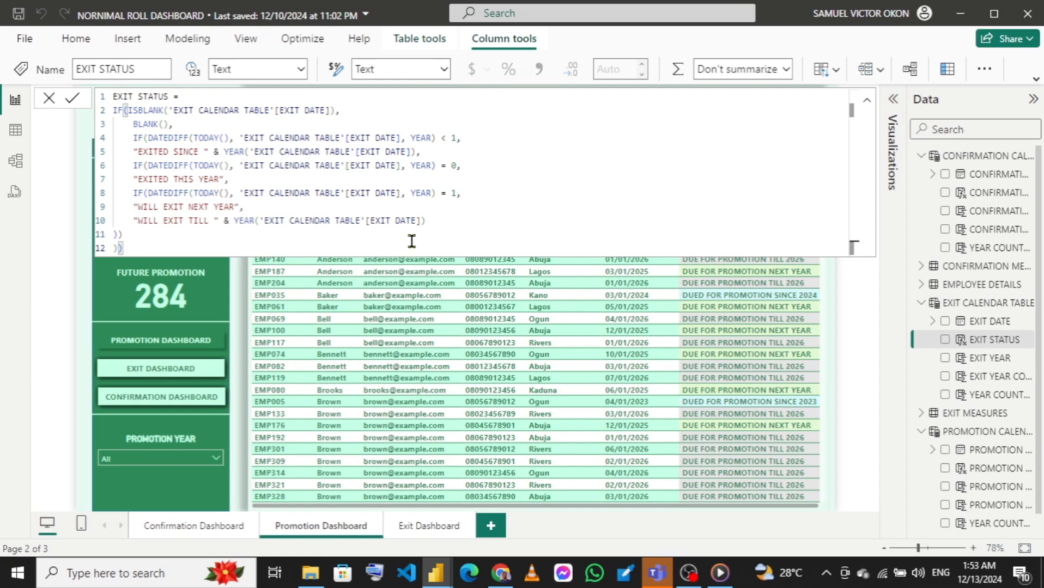
{"action": "key", "text": "ctrl+a"}
{"action": "key", "text": "ctrl+c"}
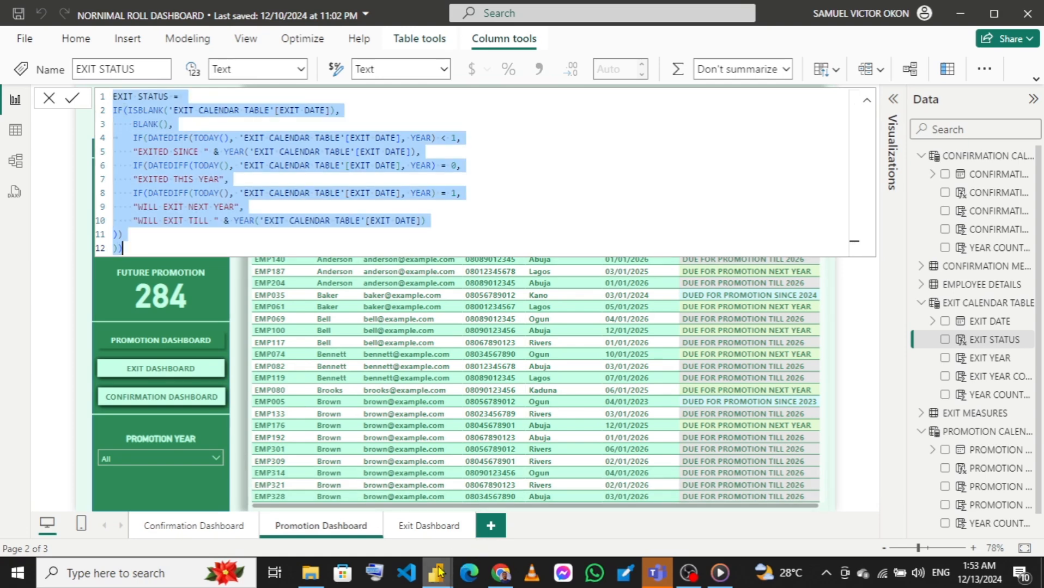
Step: Return to the norminal roll report and add a calculated column to EXIT CALENDAR TABLE using the copied EXIT STATUS formula
{"action": "mouse_move", "coordinate": [439, 571]}
{"action": "left_click", "coordinate": [509, 496]}
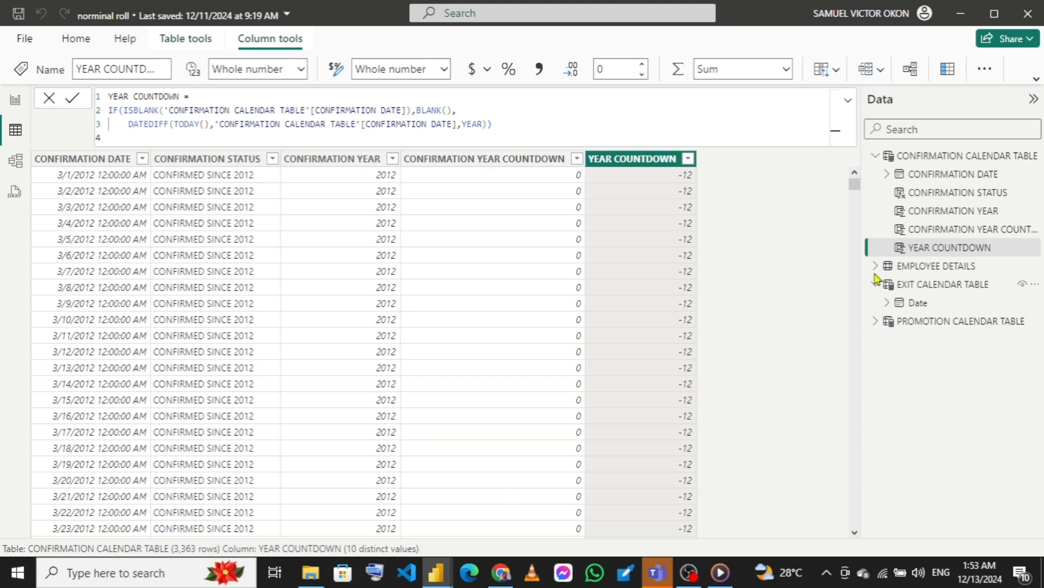
{"action": "left_click", "coordinate": [941, 289]}
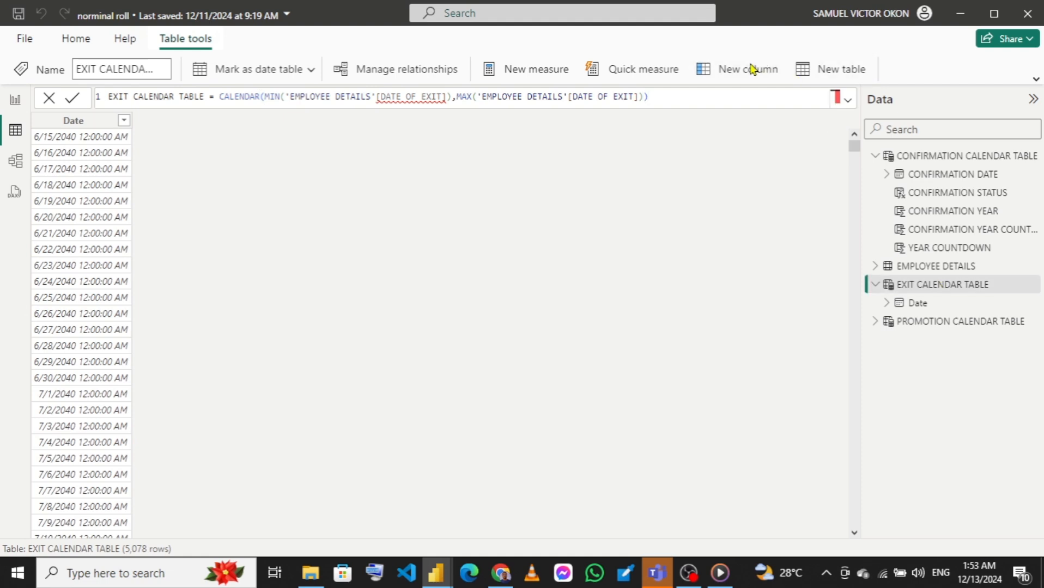
{"action": "left_click", "coordinate": [752, 69]}
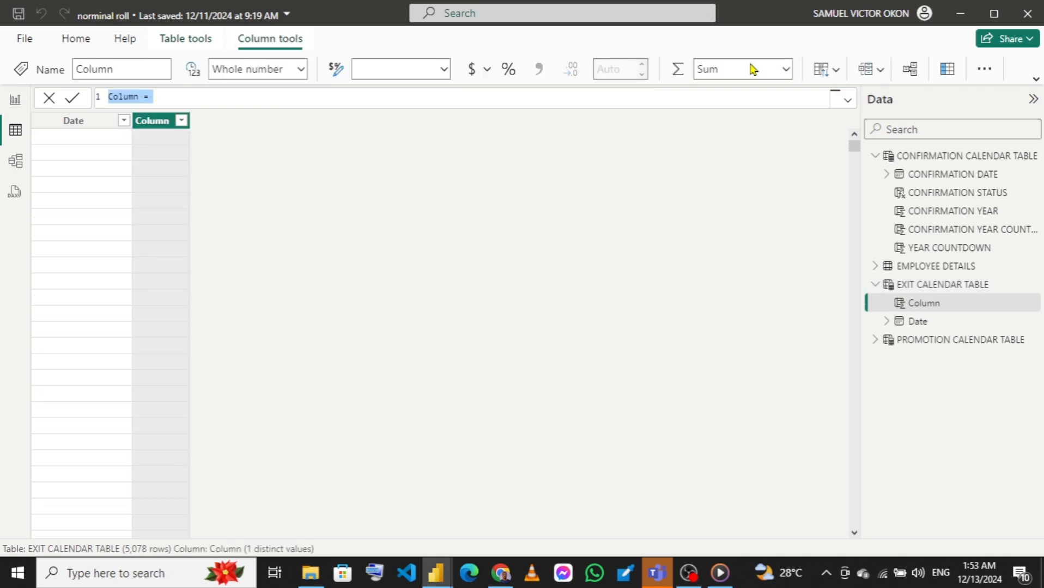
{"action": "key", "text": "ctrl+v"}
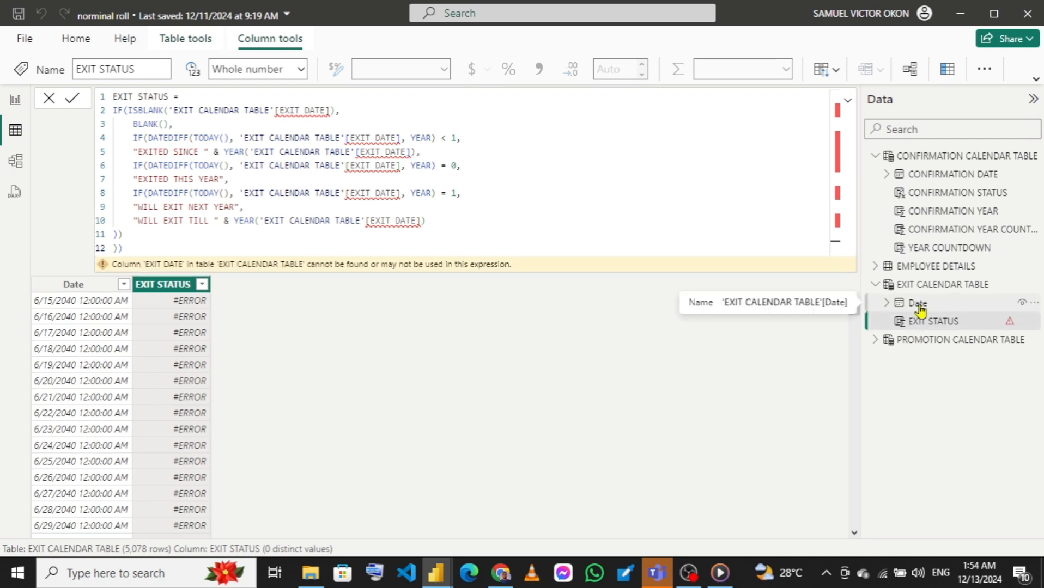
Step: Rename the Date column in EXIT CALENDAR TABLE to DATE OF EXIT
{"action": "left_click", "coordinate": [918, 304]}
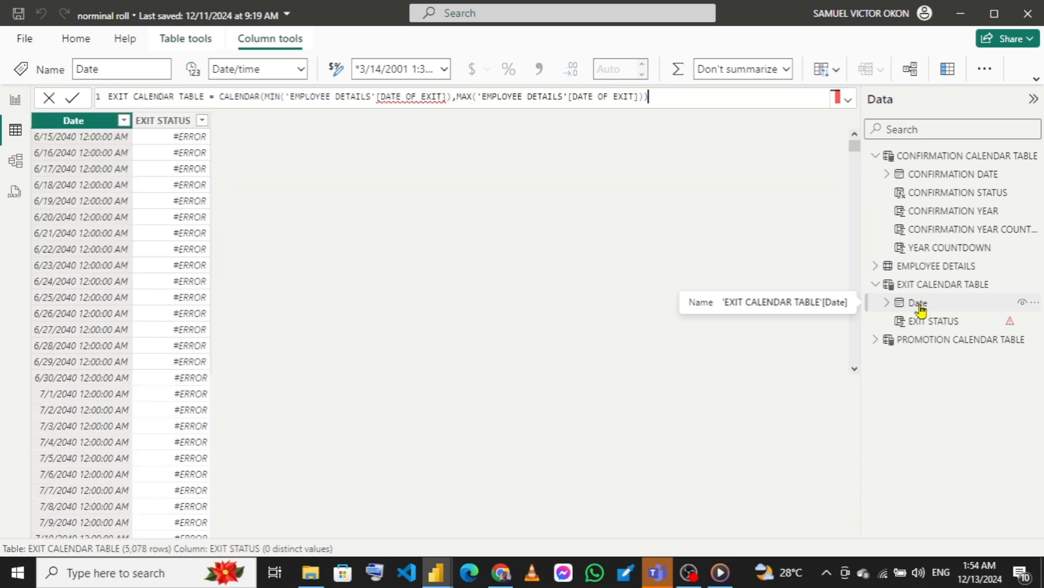
{"action": "right_click", "coordinate": [921, 309]}
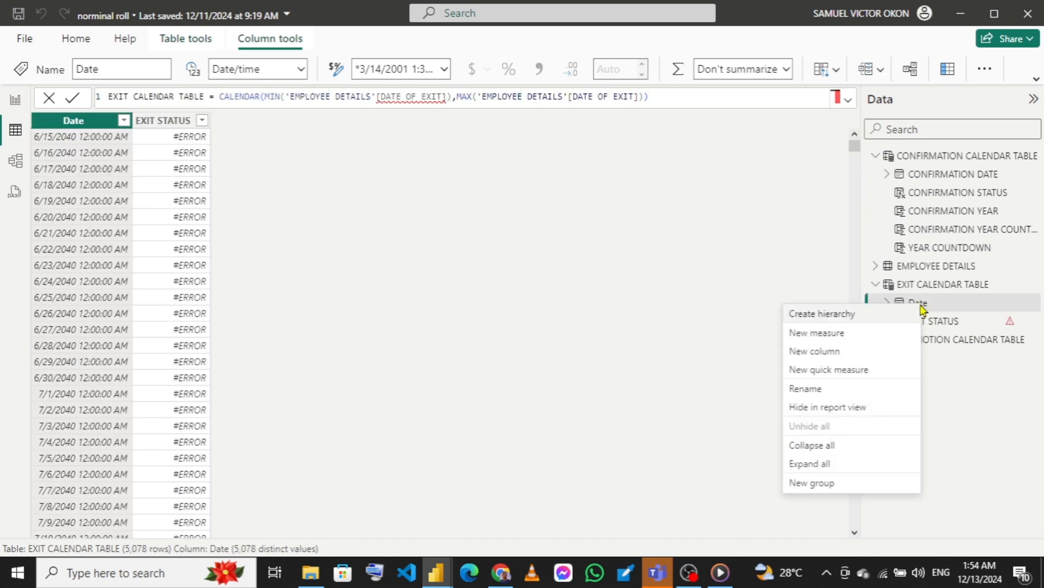
{"action": "left_click", "coordinate": [793, 390]}
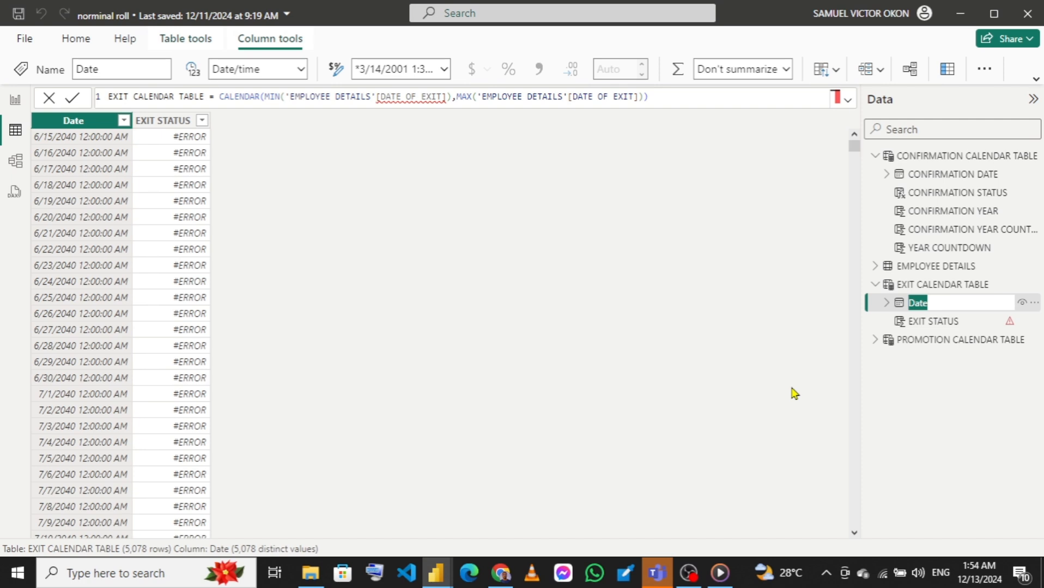
{"action": "type", "text": "DATE OF EXIT"}
{"action": "key", "text": "Return"}
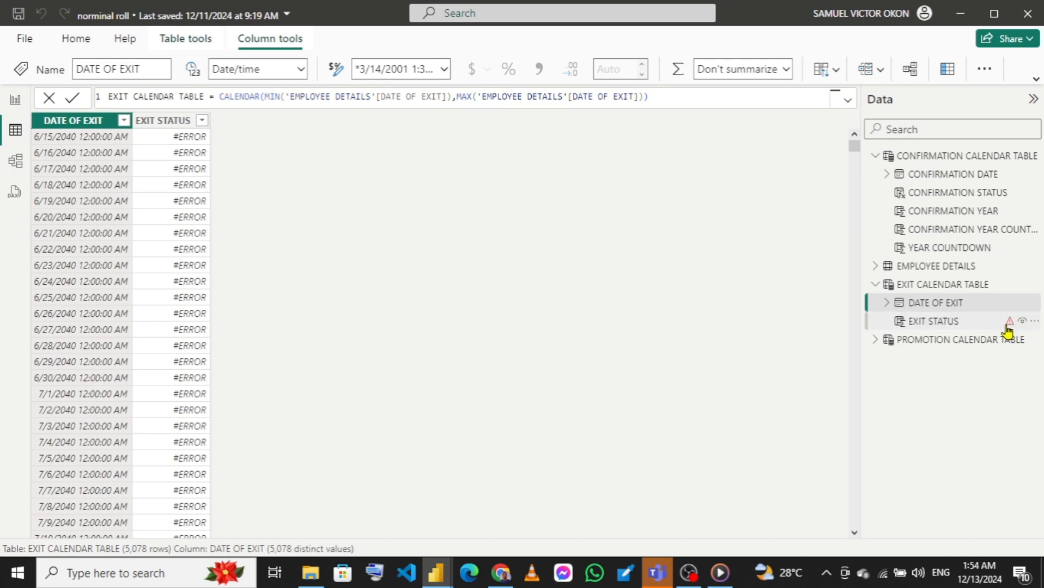
Step: Check the column name used in the EXIT STATUS formula, rename the exit calendar's date column to EXIT DATE, and recheck EXIT STATUS
{"action": "left_click", "coordinate": [935, 325]}
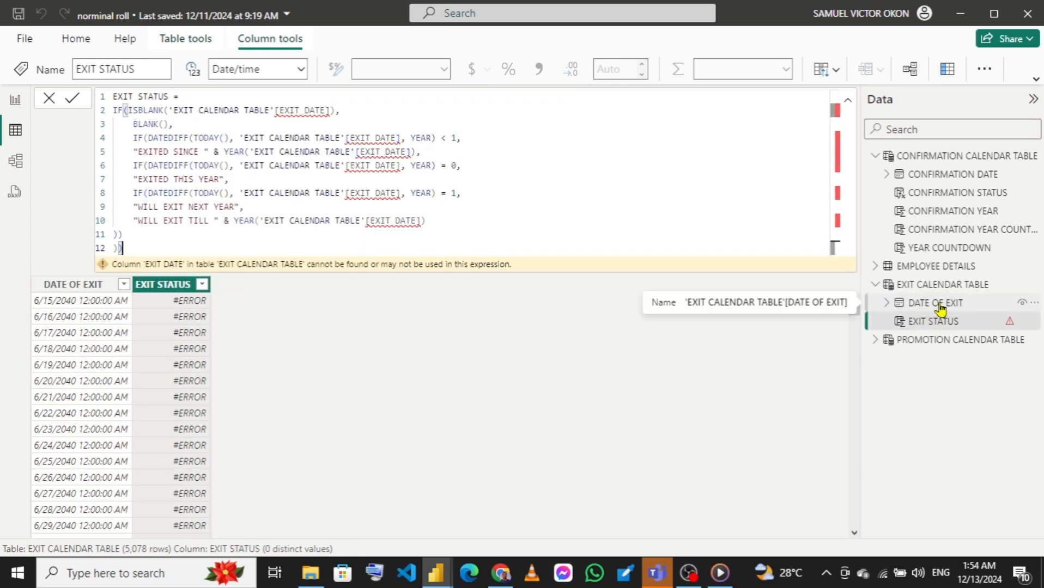
{"action": "left_click", "coordinate": [940, 308]}
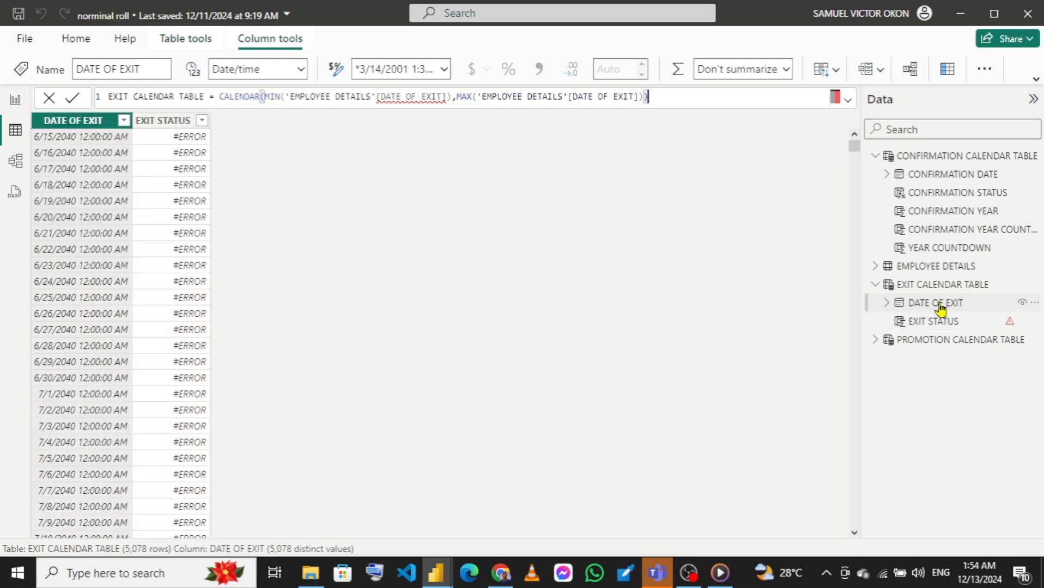
{"action": "right_click", "coordinate": [940, 309]}
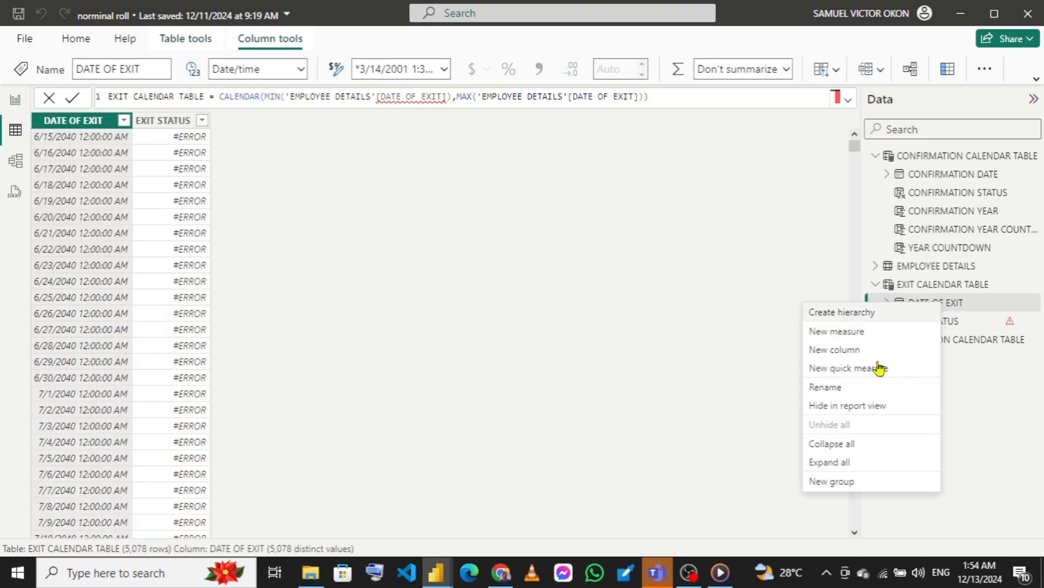
{"action": "left_click", "coordinate": [824, 389]}
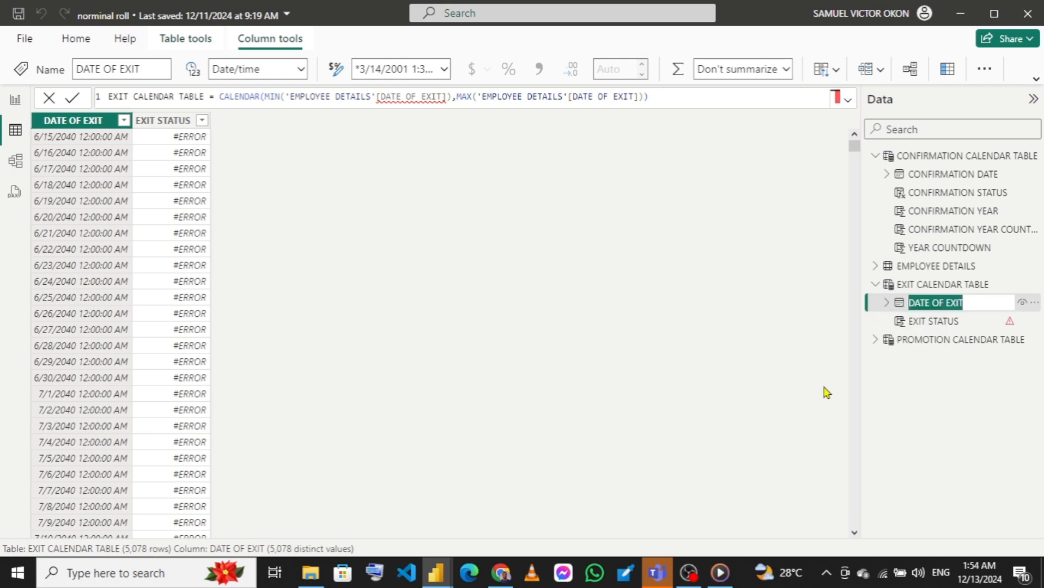
{"action": "type", "text": "EXIT DATE"}
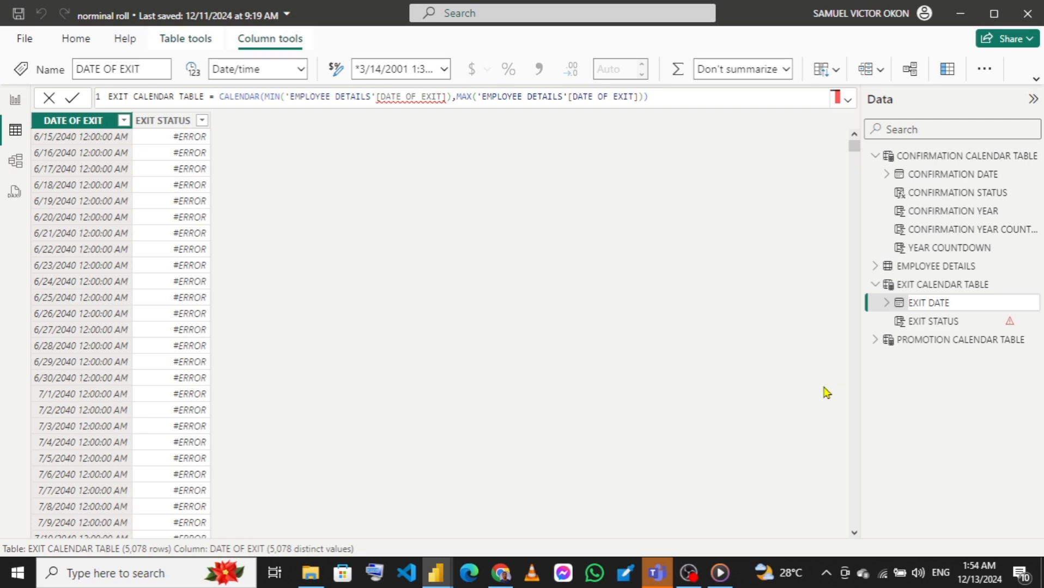
{"action": "key", "text": "Return"}
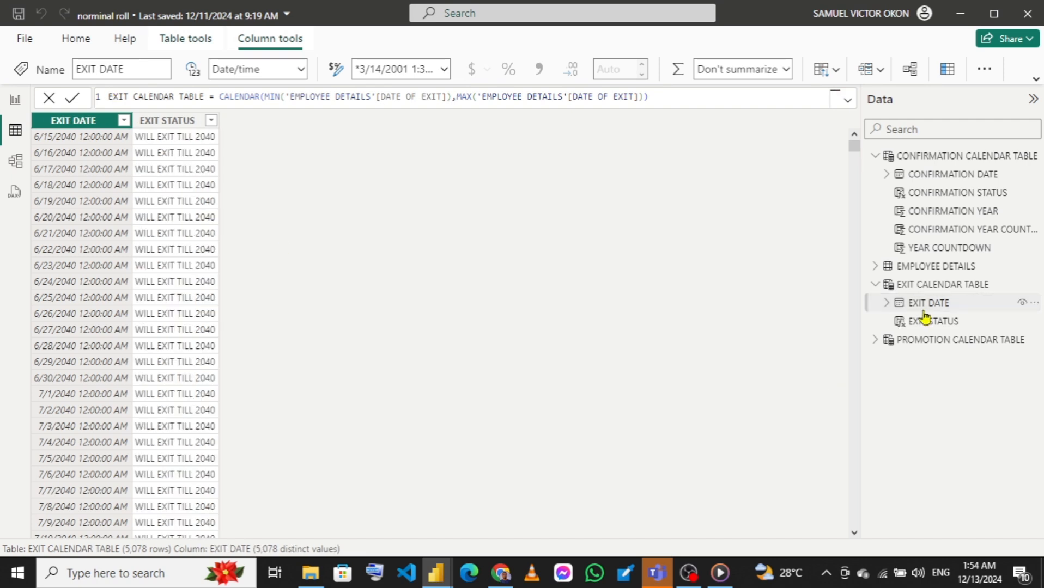
{"action": "left_click", "coordinate": [948, 323]}
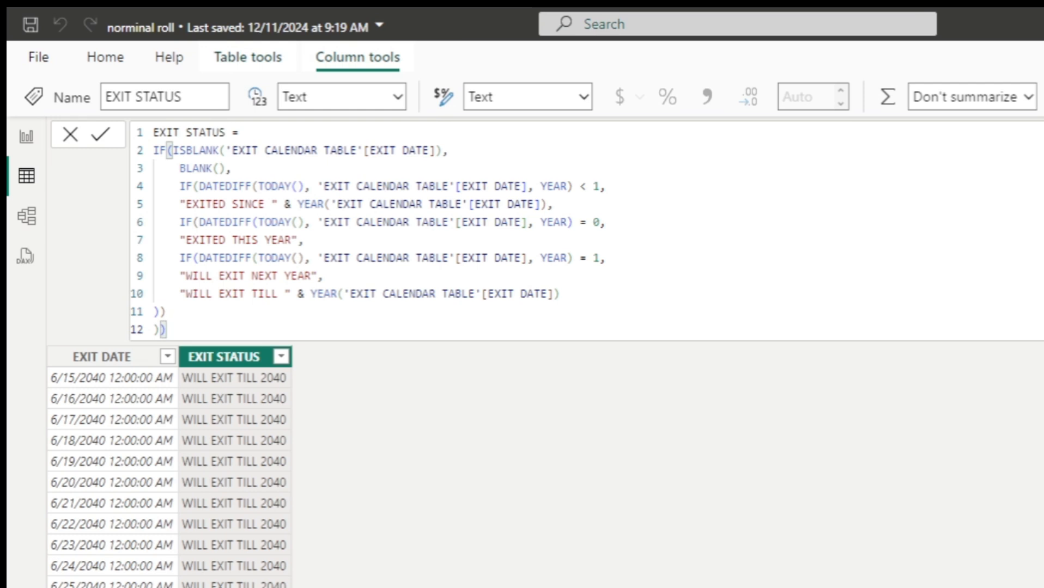
Step: Switch to the NORNIMAL ROLL DASHBOARD report and copy the complete EXIT YEAR formula from its exit calendar table
{"action": "mouse_move", "coordinate": [436, 573]}
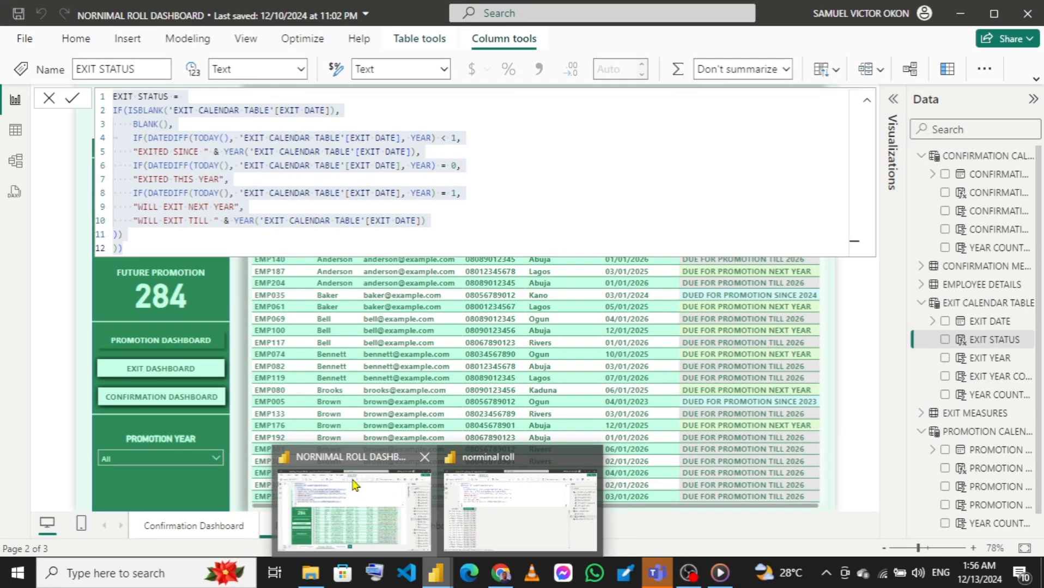
{"action": "left_click", "coordinate": [354, 485]}
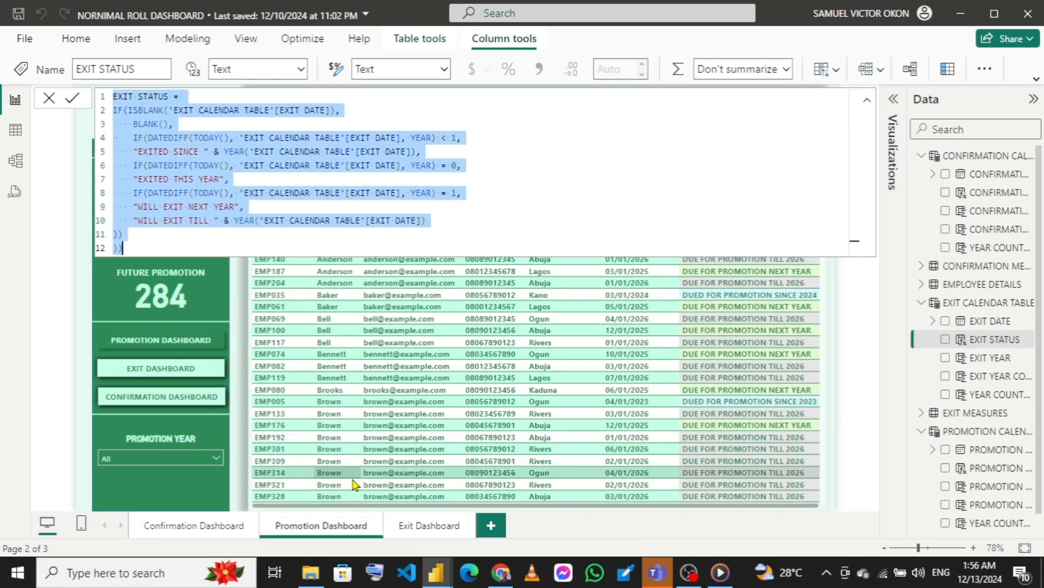
{"action": "left_click", "coordinate": [984, 364]}
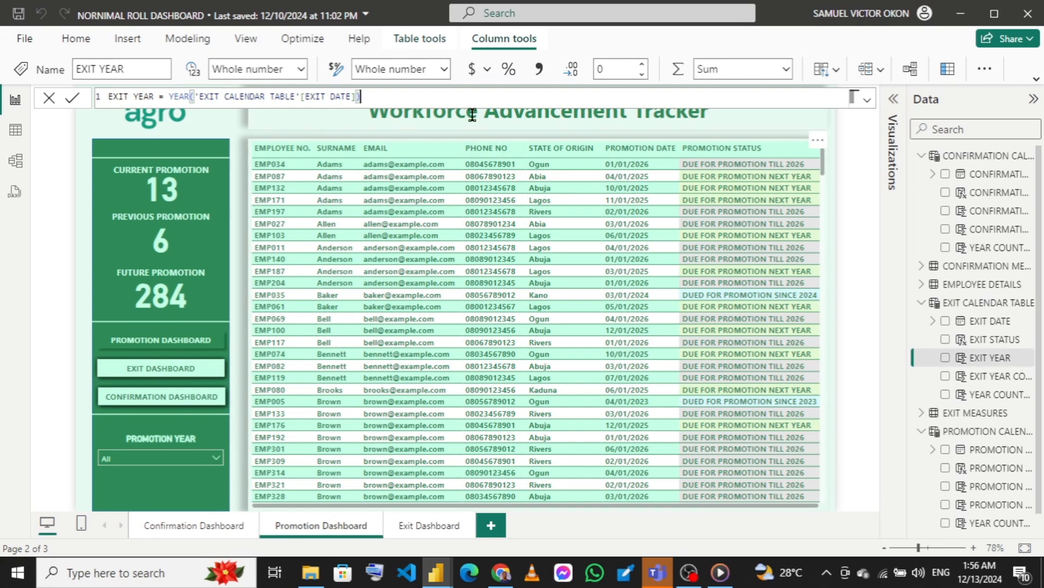
{"action": "left_click", "coordinate": [440, 103]}
{"action": "key", "text": "ctrl+a"}
{"action": "key", "text": "ctrl+c"}
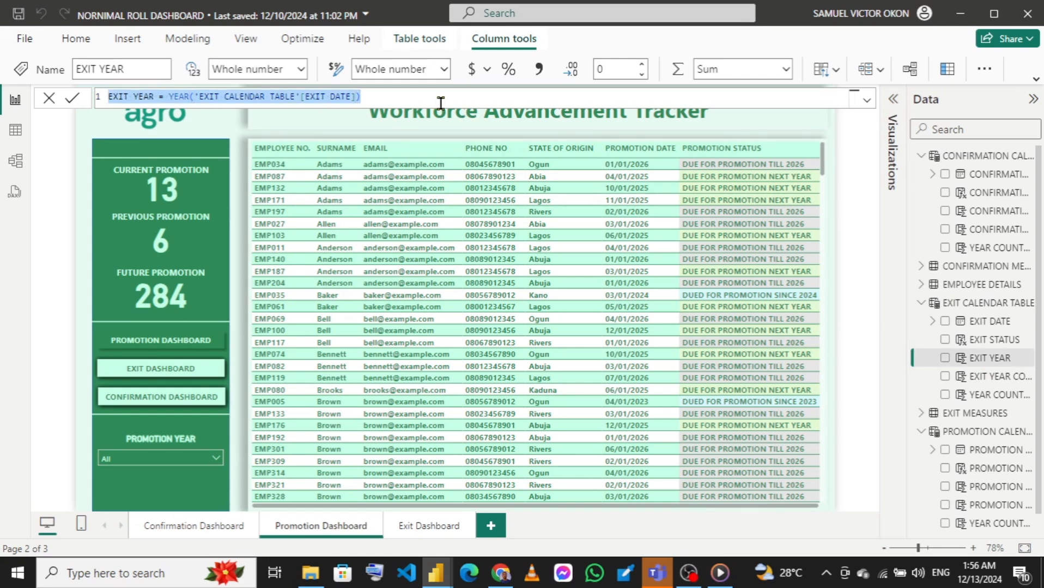
Step: Return to the norminal roll report and add a calculated column to EXIT CALENDAR TABLE using the copied EXIT YEAR formula
{"action": "mouse_move", "coordinate": [436, 572]}
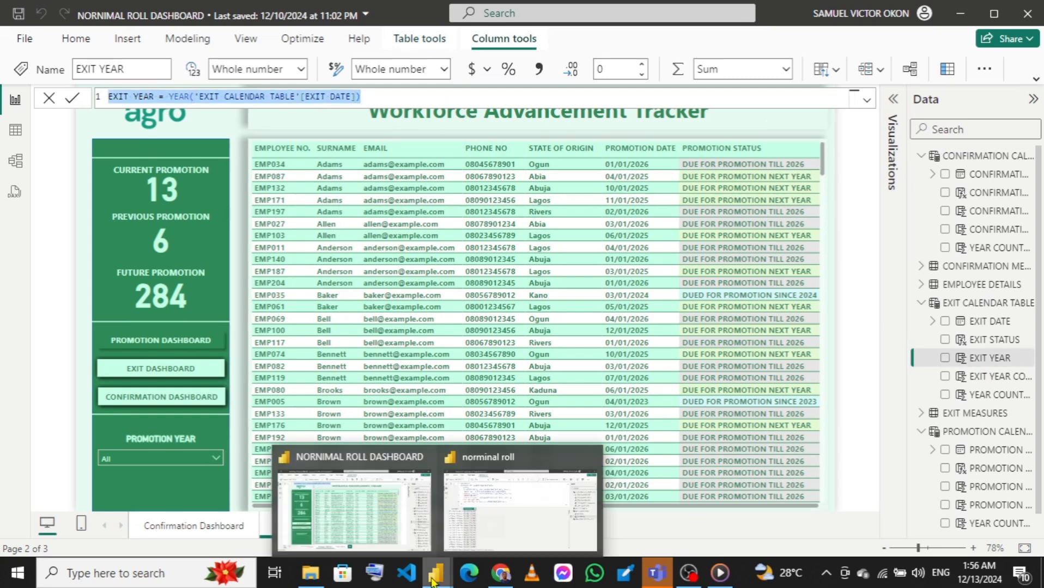
{"action": "left_click", "coordinate": [530, 509]}
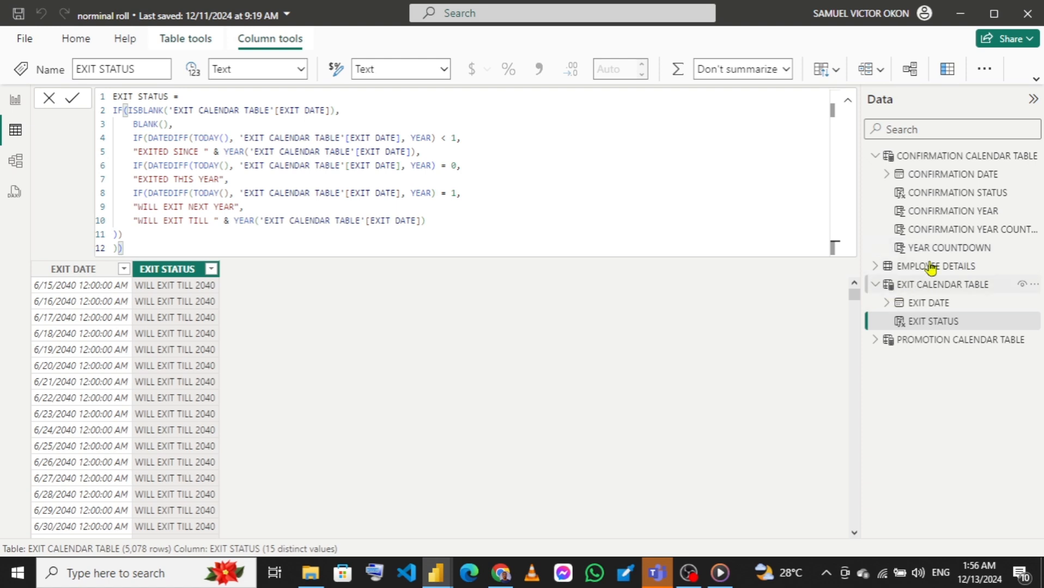
{"action": "left_click", "coordinate": [948, 73]}
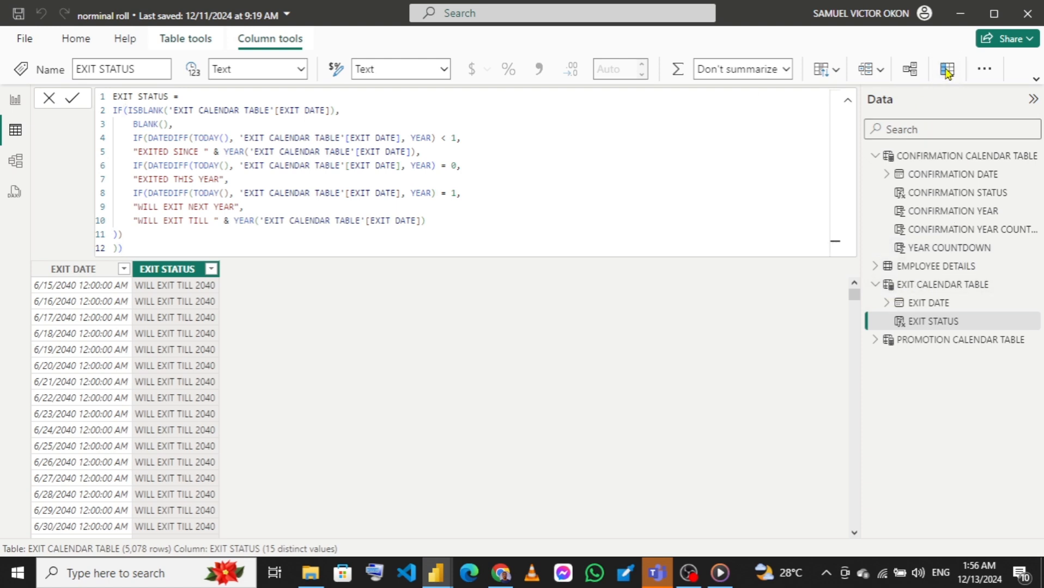
{"action": "left_click", "coordinate": [948, 73]}
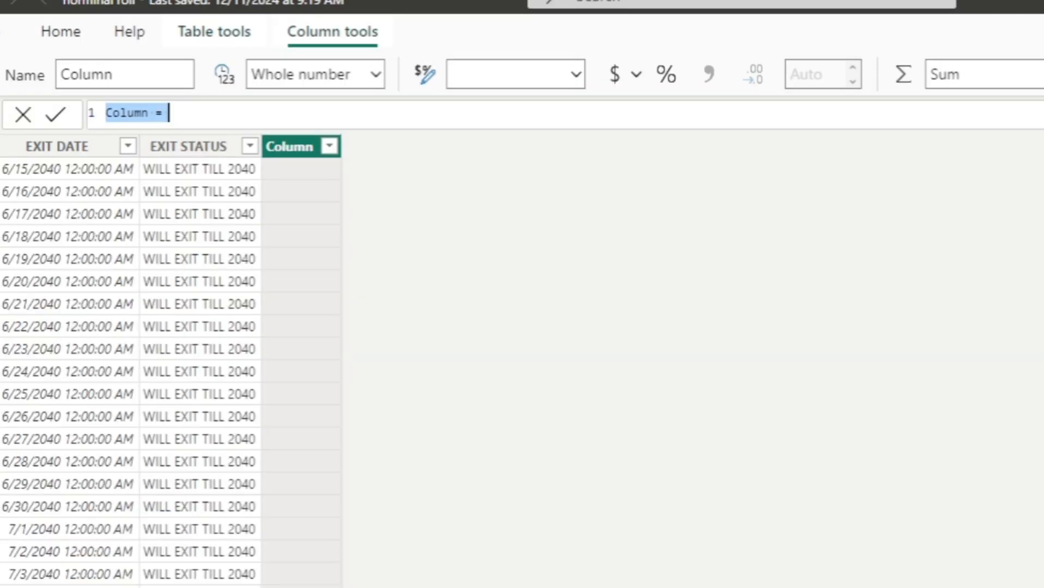
{"action": "key", "text": "ctrl+v"}
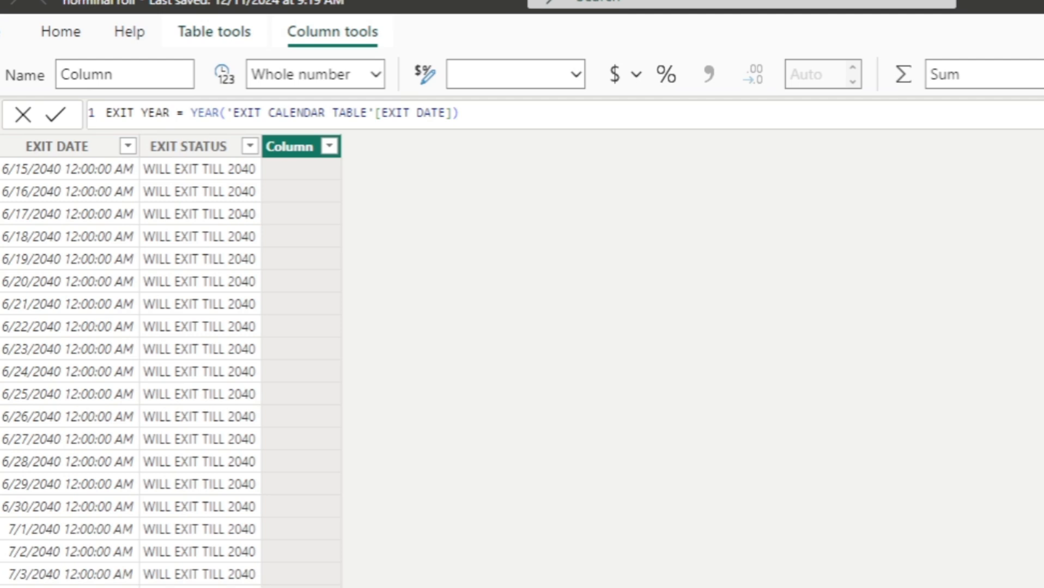
{"action": "key", "text": "Return"}
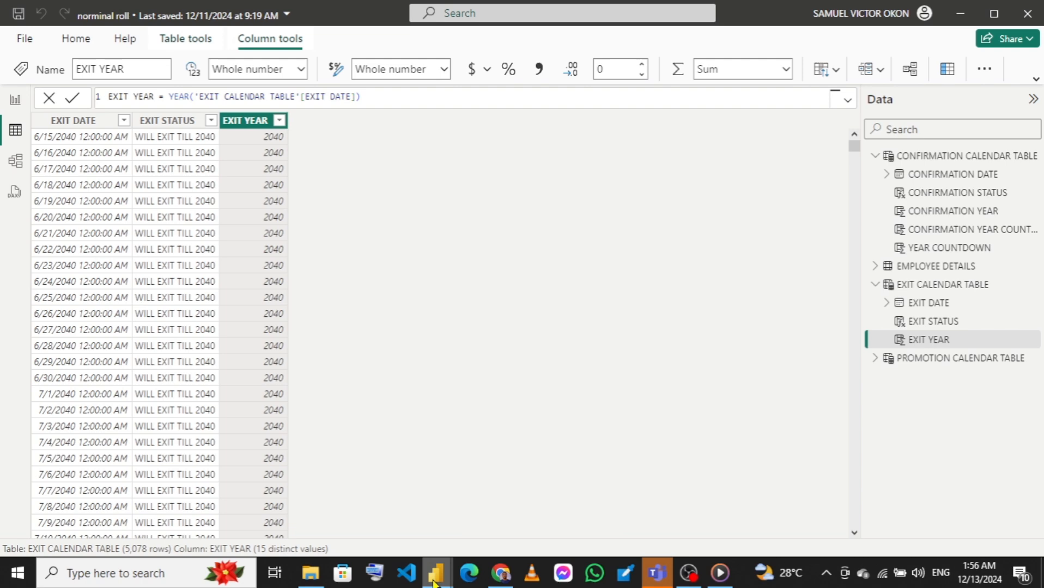
Step: Switch to the NORNIMAL ROLL DASHBOARD report and copy the complete EXIT YEAR COUNTDOWN formula from its exit calendar table
{"action": "mouse_move", "coordinate": [434, 582]}
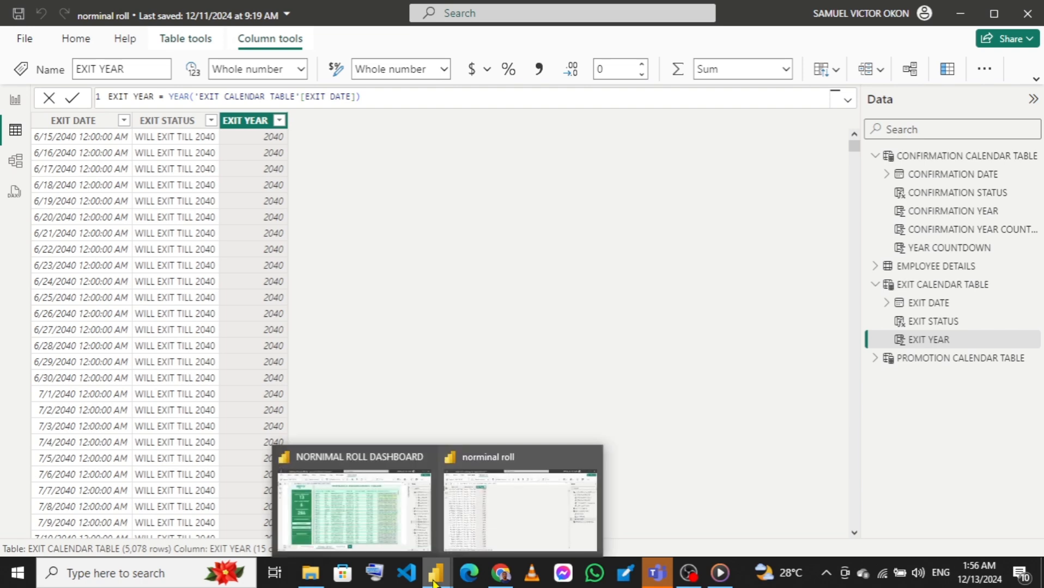
{"action": "left_click", "coordinate": [379, 498]}
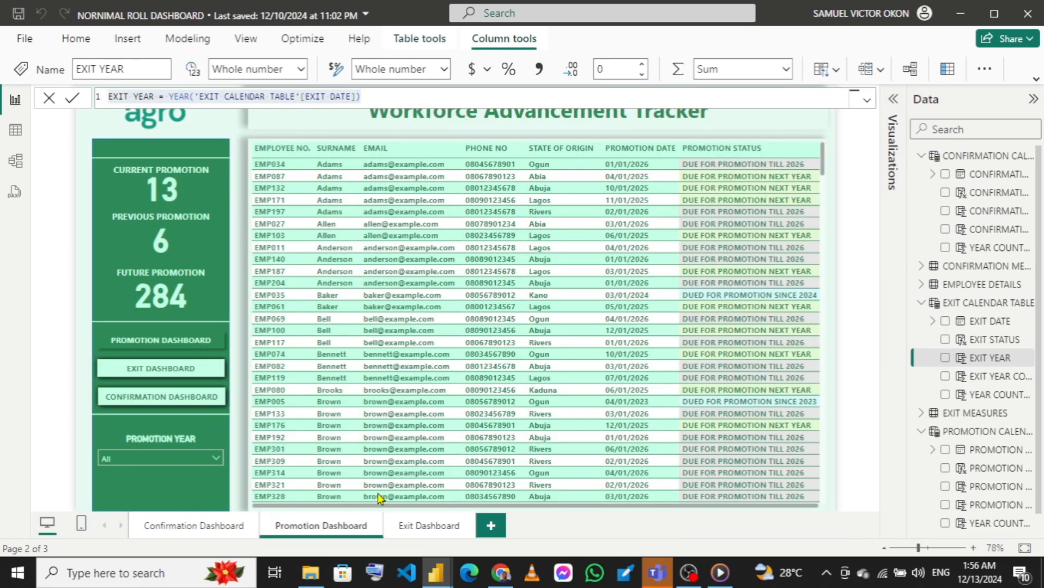
{"action": "left_click", "coordinate": [992, 376]}
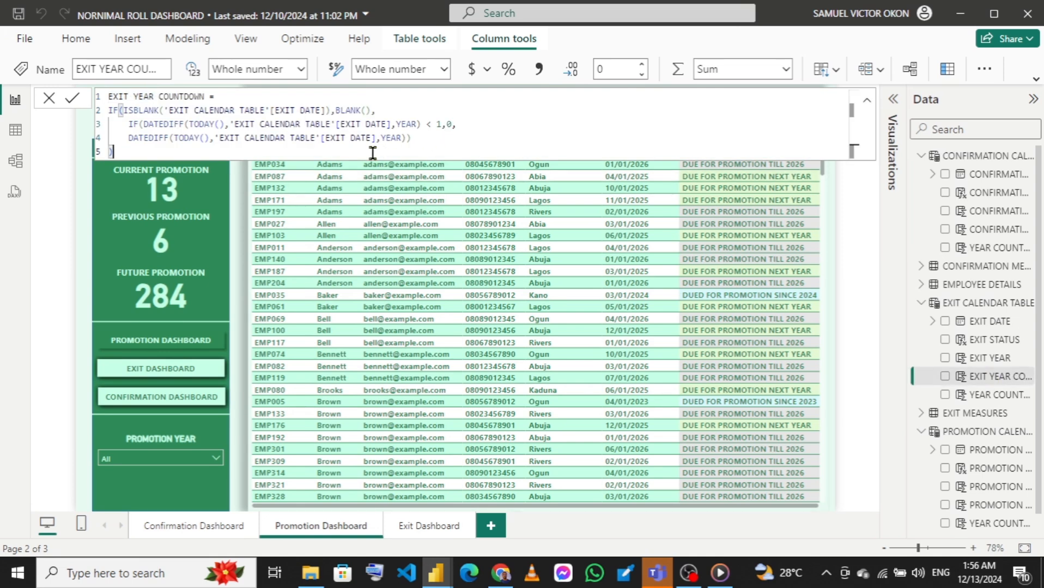
{"action": "key", "text": "ctrl+a"}
{"action": "key", "text": "ctrl+c"}
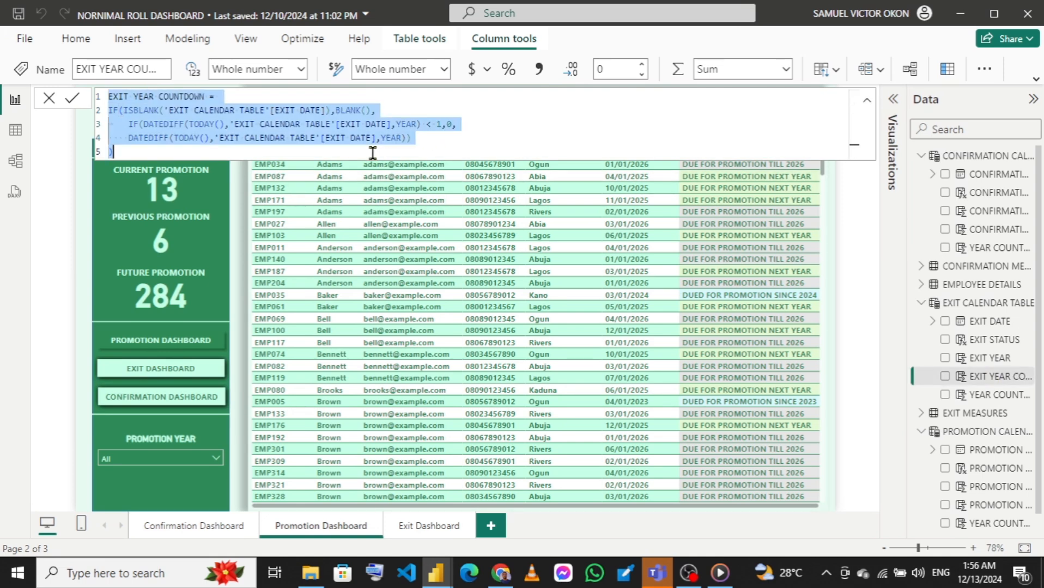
Step: Return to the norminal roll report and add a calculated column to EXIT CALENDAR TABLE using the copied EXIT YEAR COUNTDOWN formula
{"action": "mouse_move", "coordinate": [439, 576]}
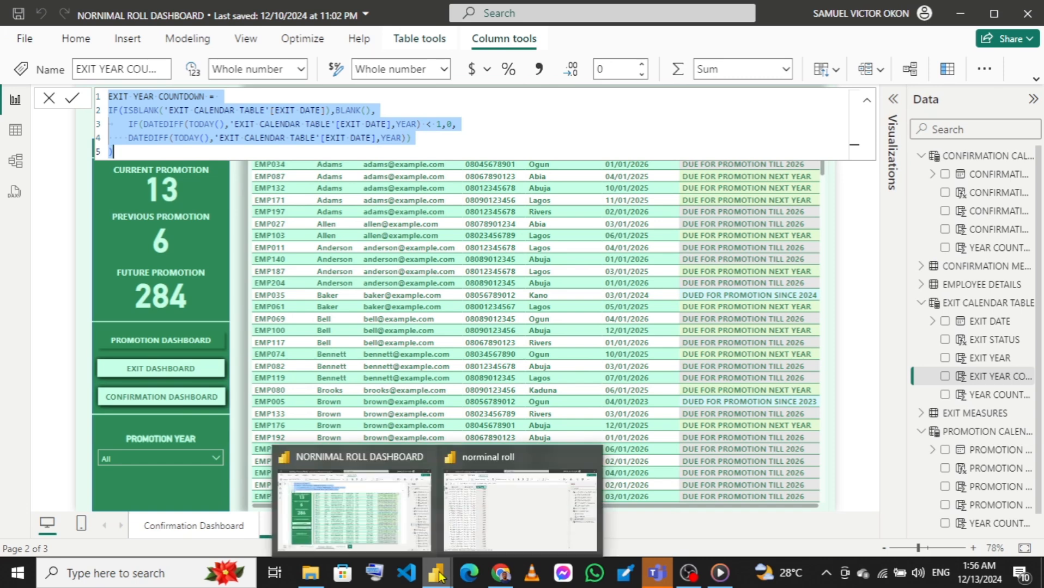
{"action": "left_click", "coordinate": [520, 489]}
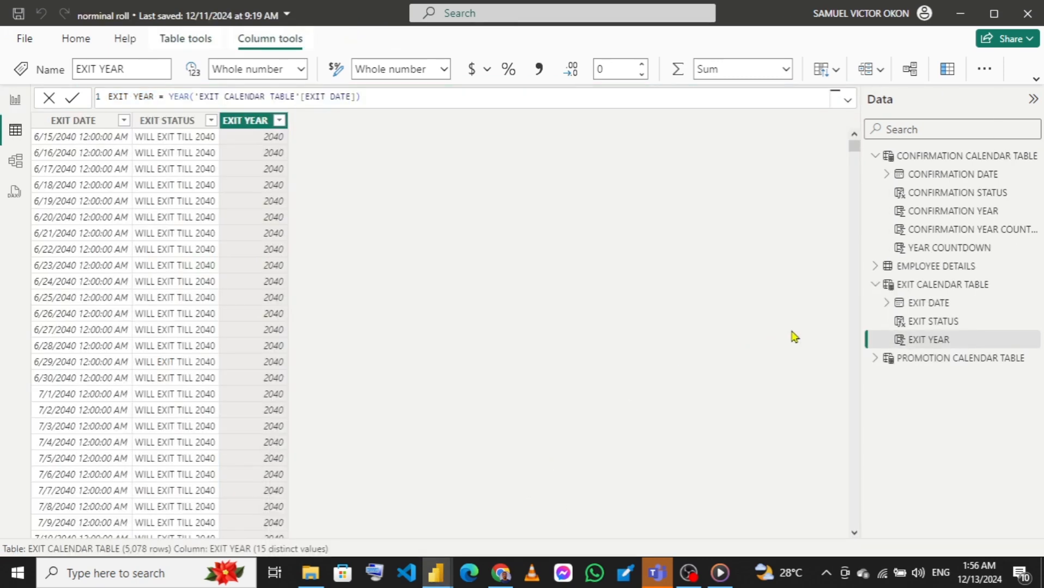
{"action": "left_click", "coordinate": [936, 289]}
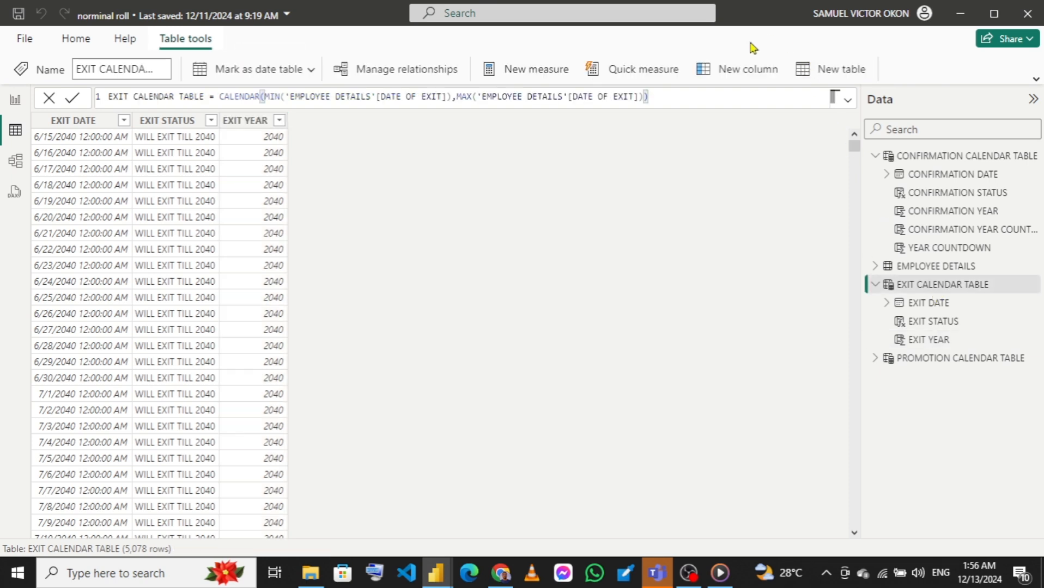
{"action": "left_click", "coordinate": [728, 74]}
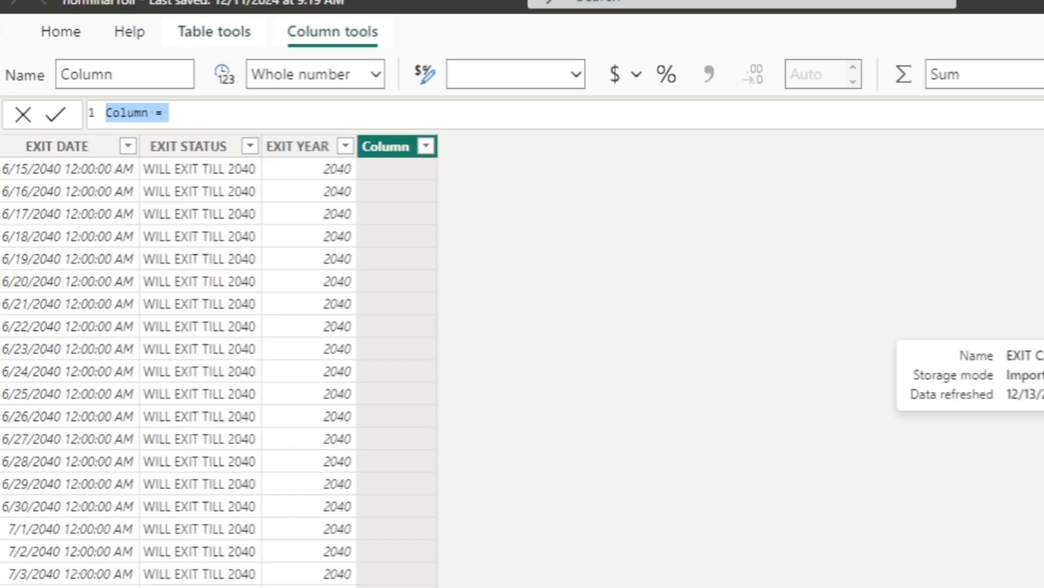
{"action": "key", "text": "ctrl+v"}
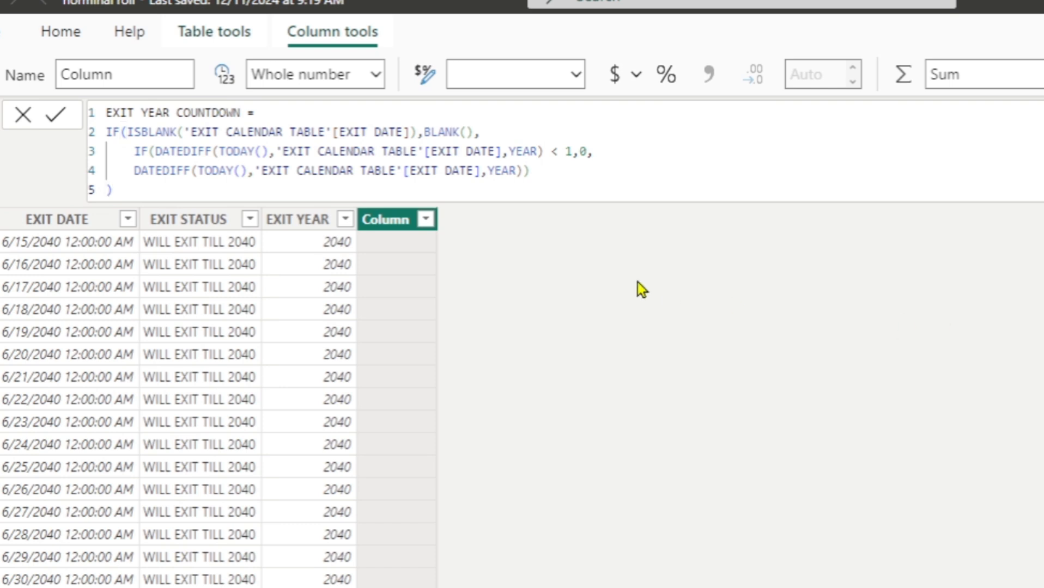
{"action": "key", "text": "Return"}
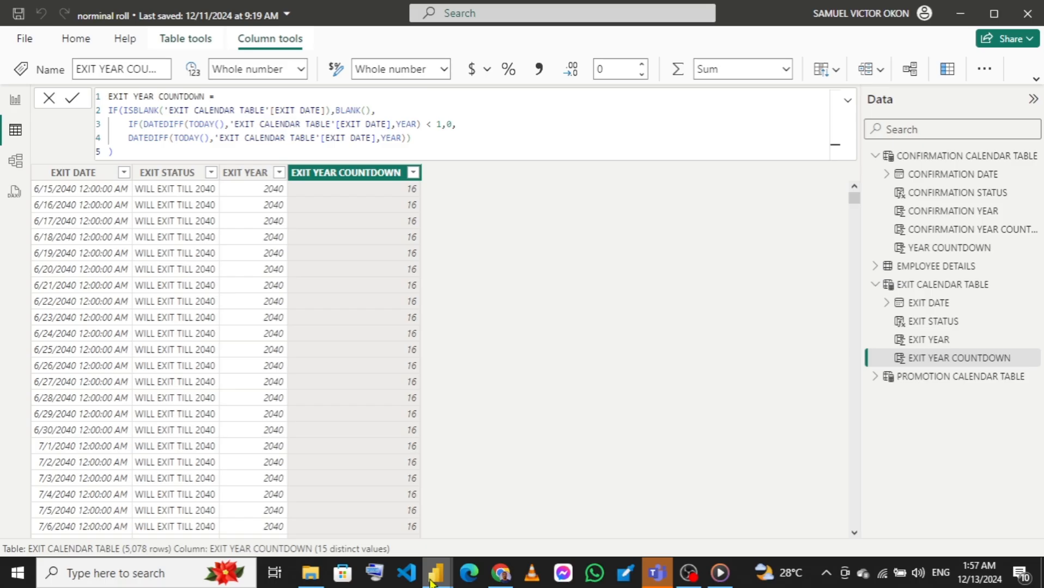
Step: Switch to the NORNIMAL ROLL DASHBOARD report and copy the complete YEAR COUNTDOWN formula from its exit calendar table
{"action": "mouse_move", "coordinate": [436, 573]}
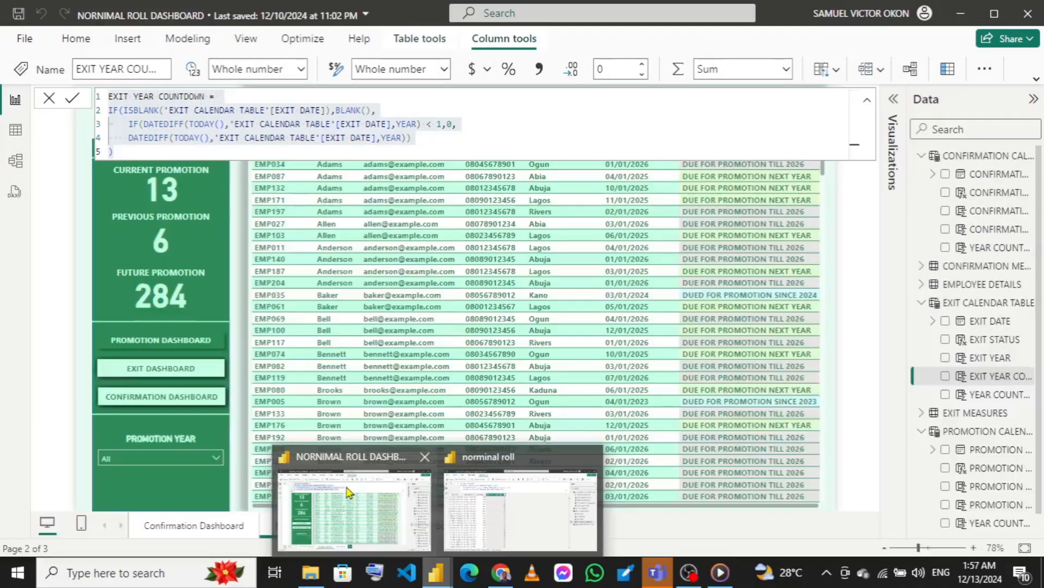
{"action": "left_click", "coordinate": [354, 509]}
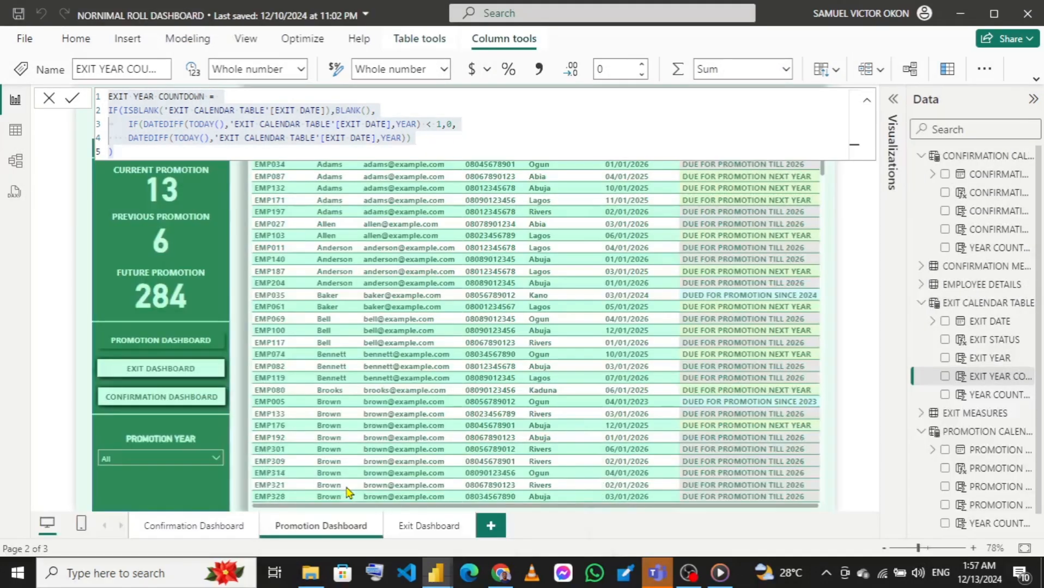
{"action": "left_click", "coordinate": [1006, 397]}
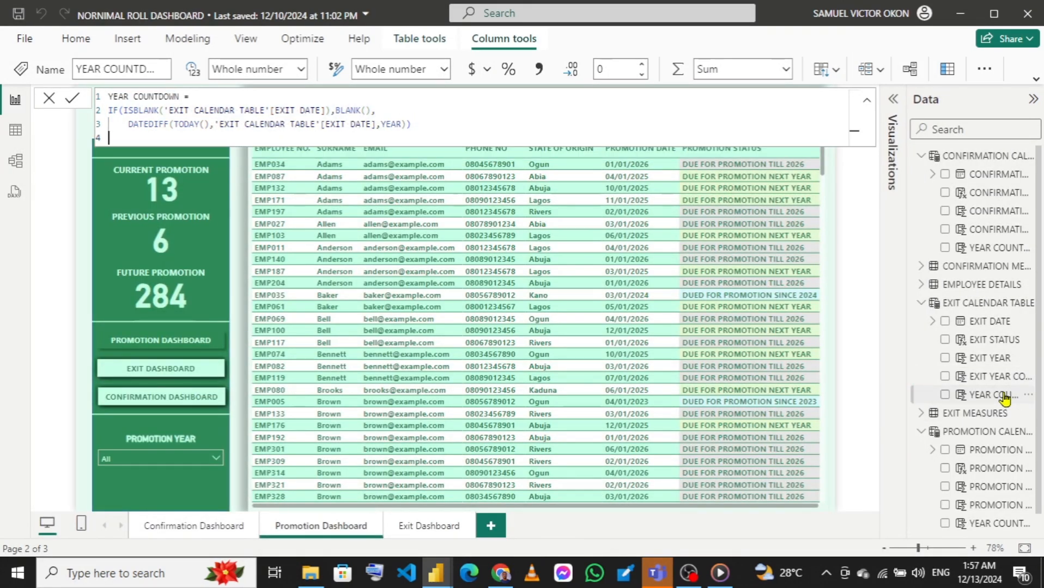
{"action": "key", "text": "ctrl+a"}
{"action": "key", "text": "ctrl+c"}
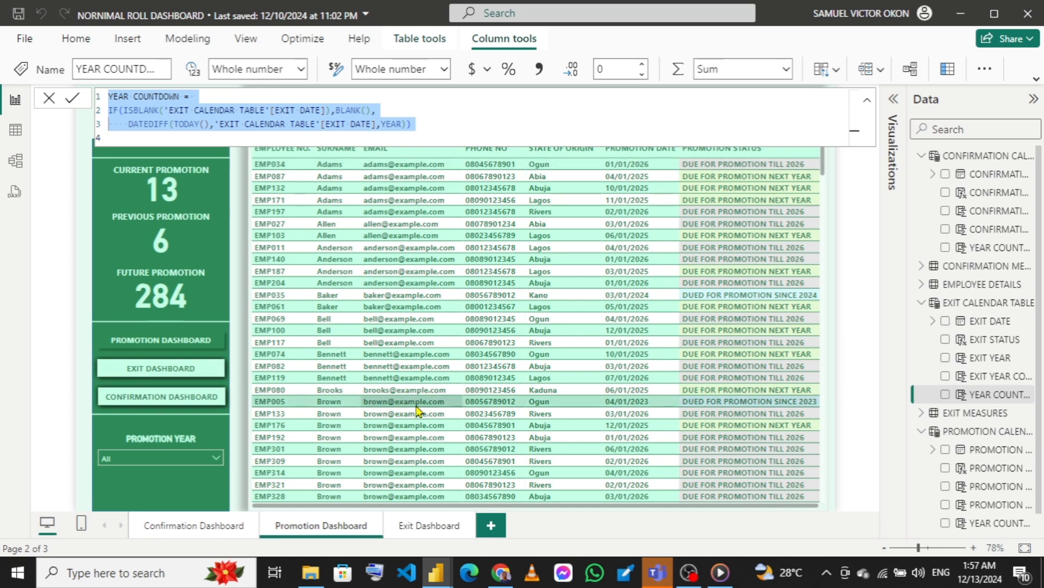
Step: Return to the norminal roll report and add a calculated column to EXIT CALENDAR TABLE using the copied YEAR COUNTDOWN formula
{"action": "mouse_move", "coordinate": [448, 582]}
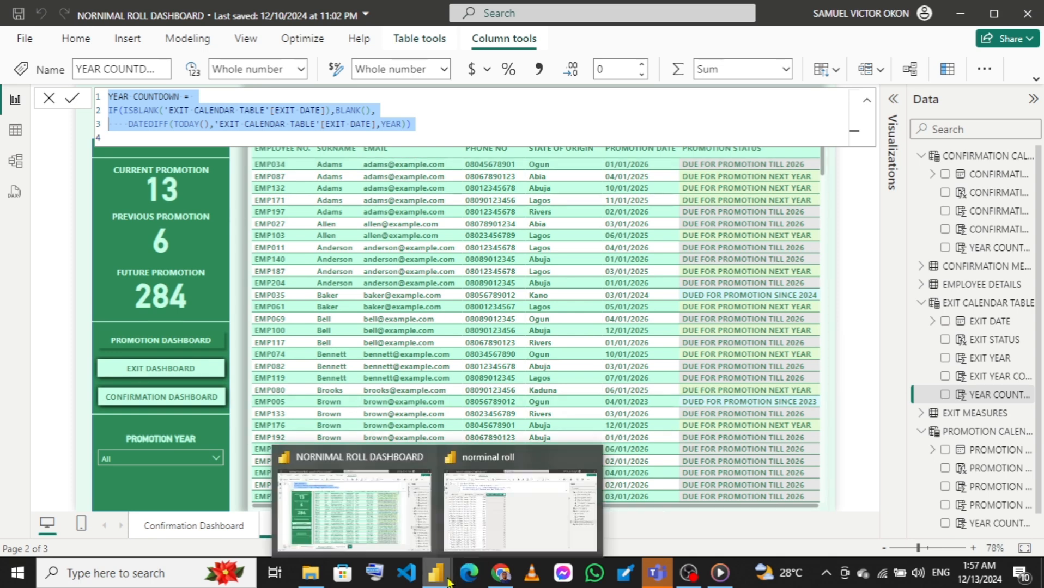
{"action": "mouse_move", "coordinate": [499, 510]}
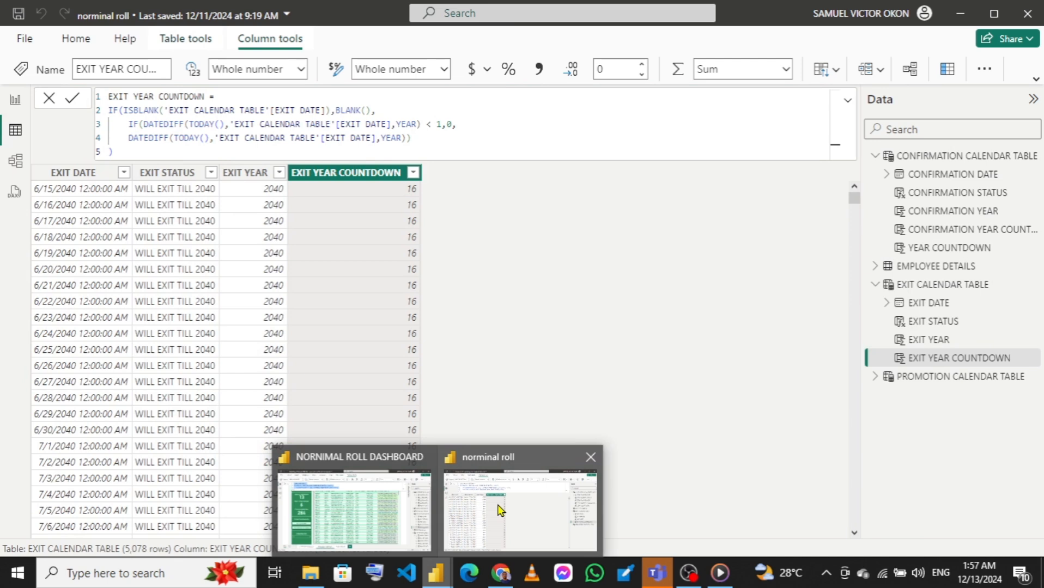
{"action": "left_click", "coordinate": [499, 509]}
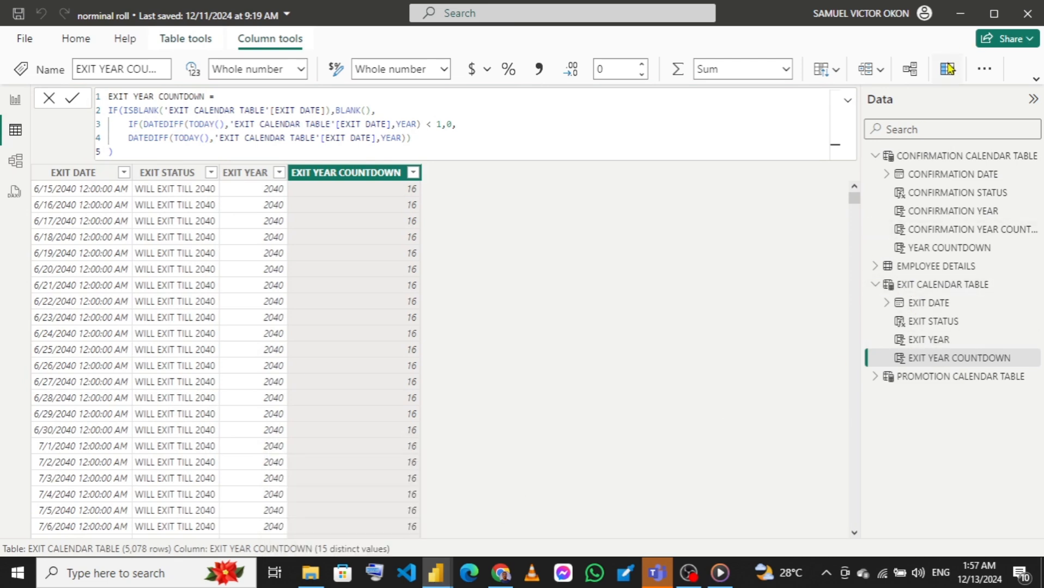
{"action": "left_click", "coordinate": [948, 69]}
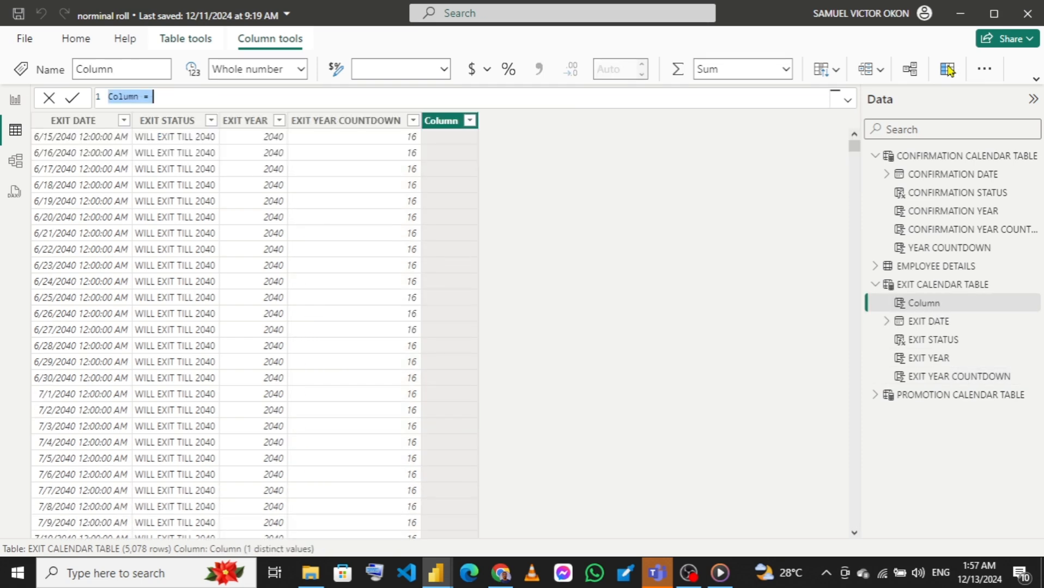
{"action": "key", "text": "ctrl+v"}
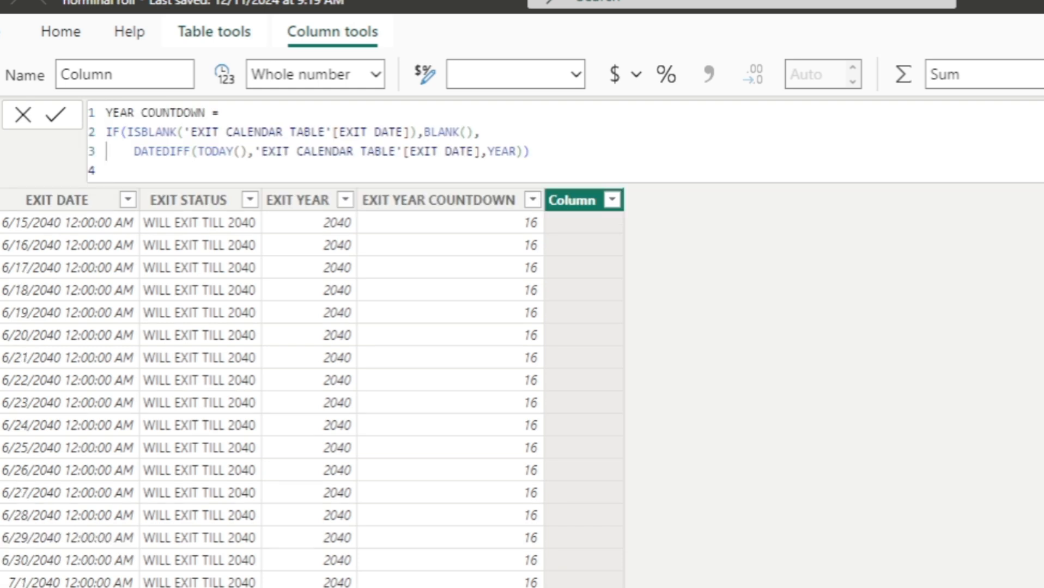
{"action": "key", "text": "Return"}
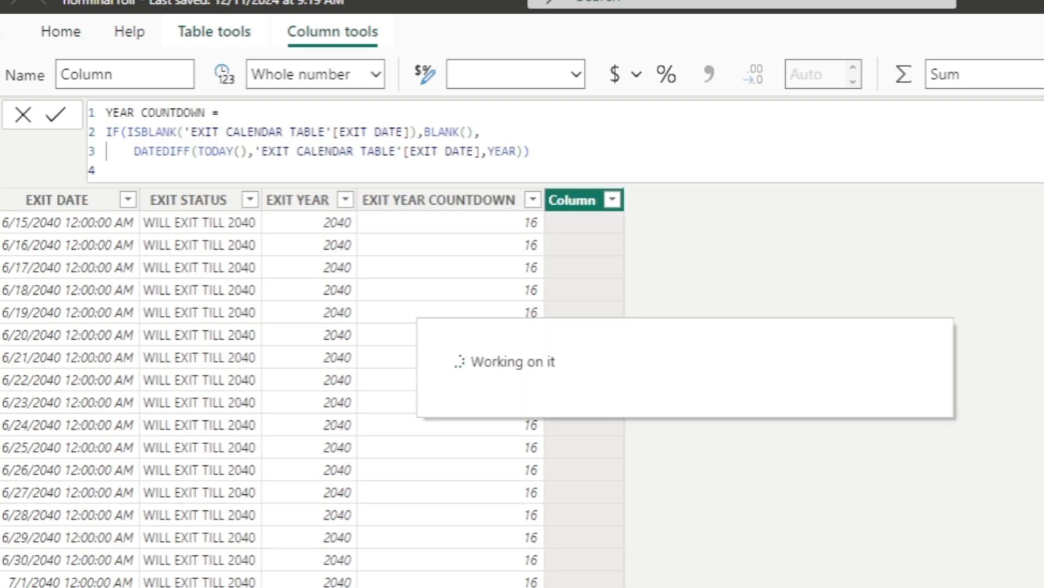